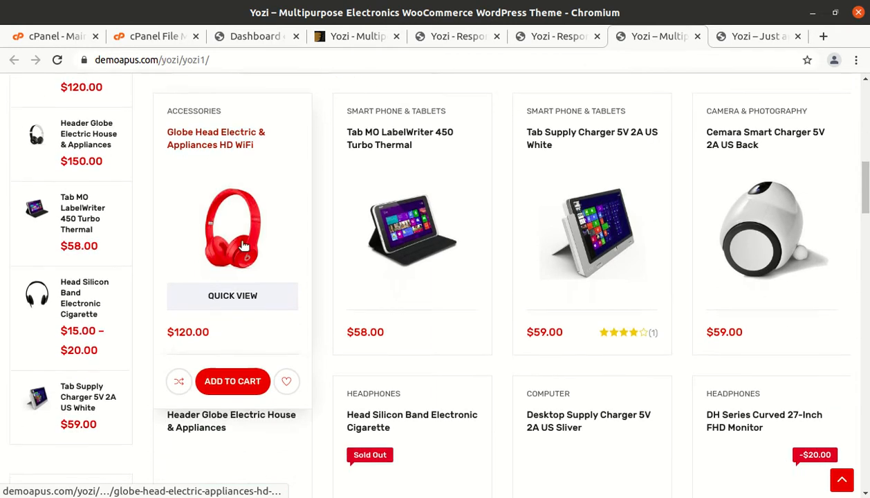
- Browse the products on the Yozi demo home page and open the "WiFi Smart Quick Charging Phone Smart" backpack item
scroll(396, 194, "down", 3)
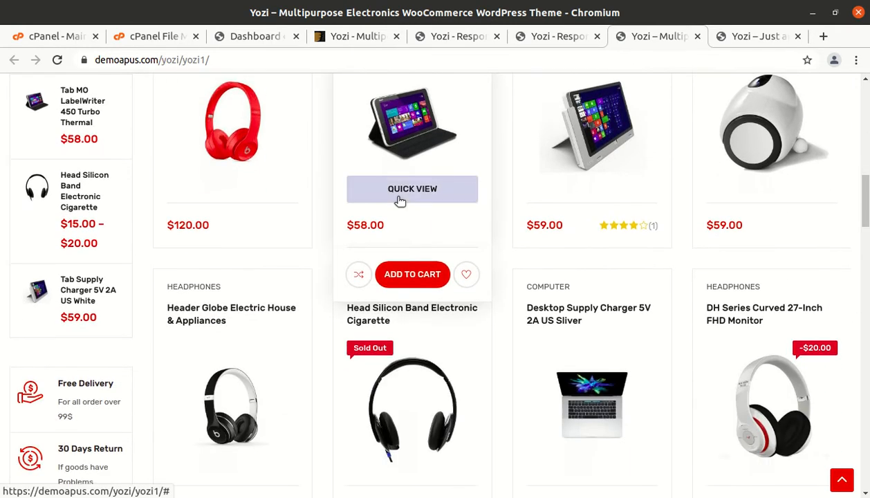
scroll(399, 200, "down", 5)
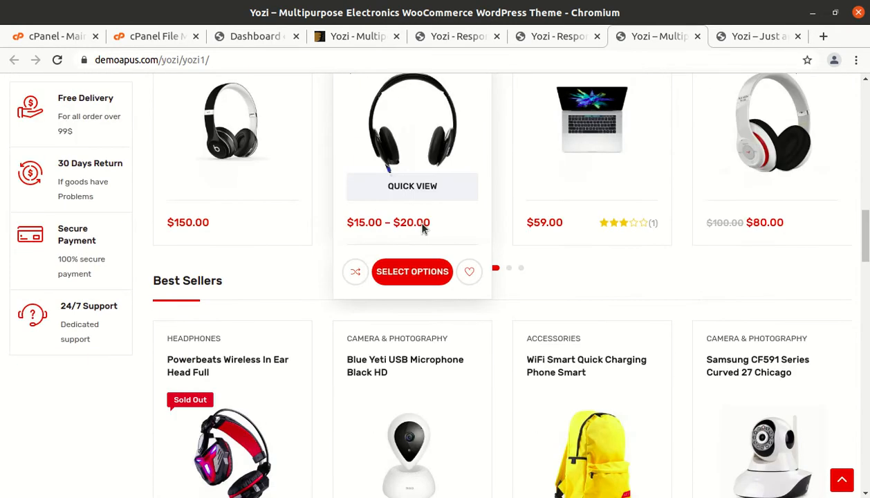
scroll(423, 228, "down", 5)
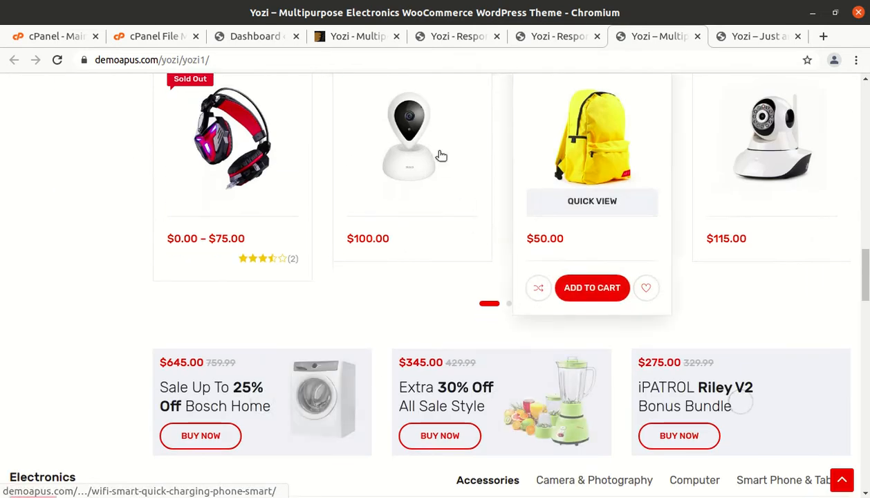
left_click(582, 152)
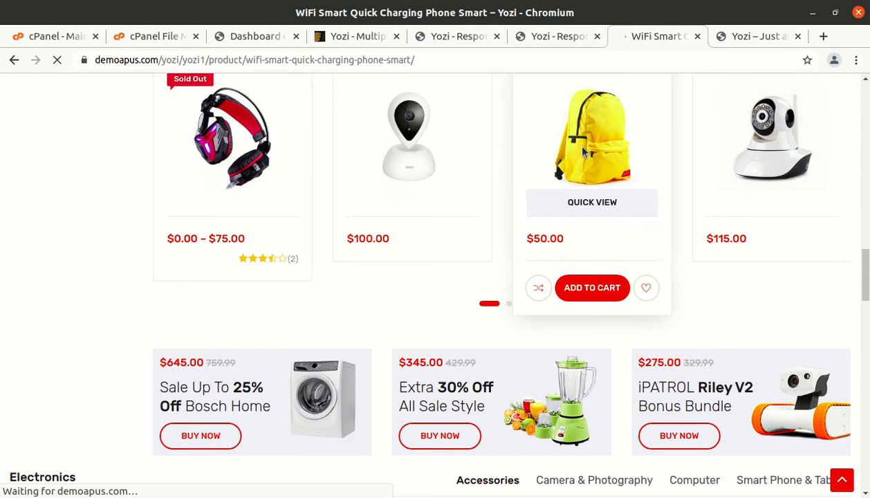
- On the theme's ThemeForest page, highlight the words "Yozi" and "Electronics" in the item title
left_click(372, 36)
scroll(304, 314, "up", 4)
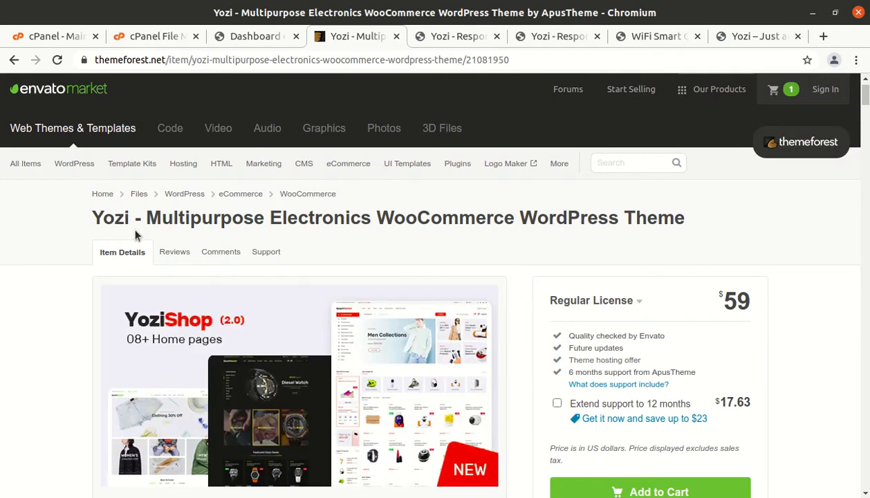
left_click_drag(85, 220, 133, 219)
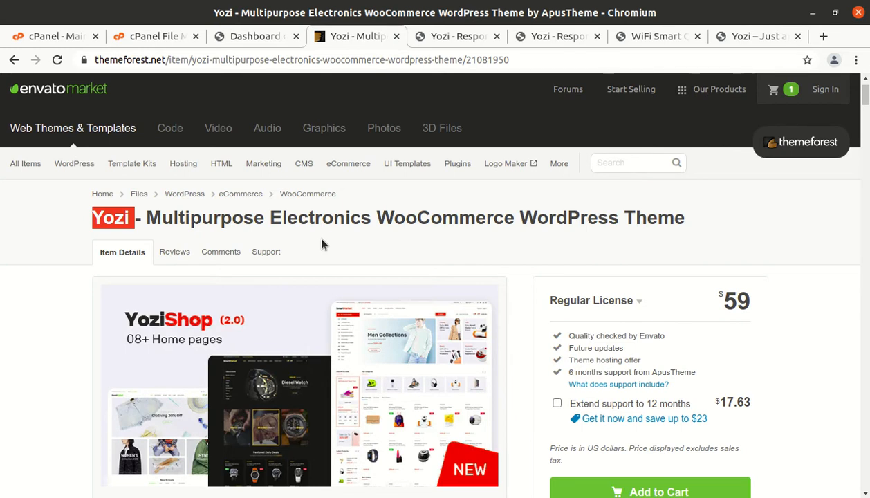
left_click_drag(269, 217, 368, 218)
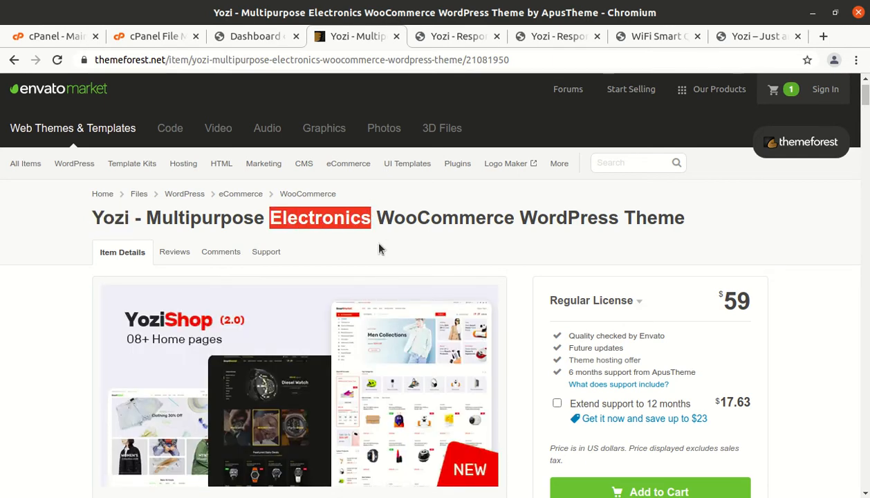
- Review the WiFi Smart Quick Charging Phone Smart product page through its description sections, and return to the demo shop's home page
left_click(645, 40)
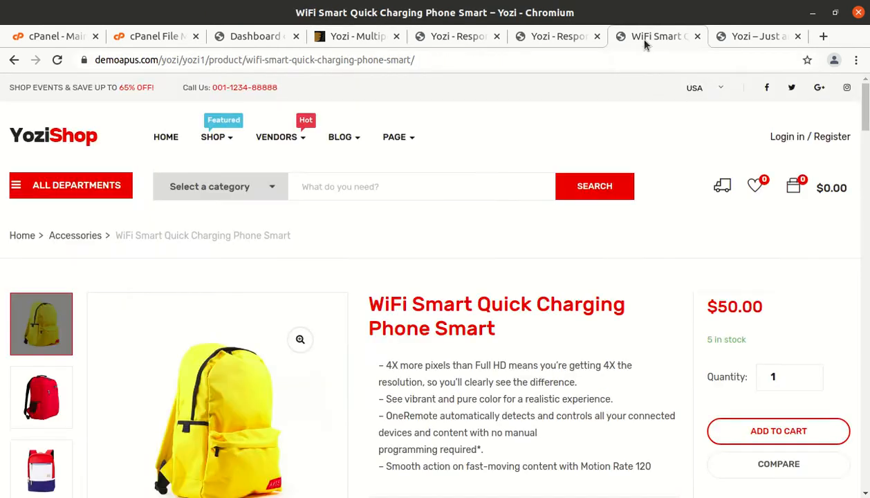
scroll(320, 331, "down", 10)
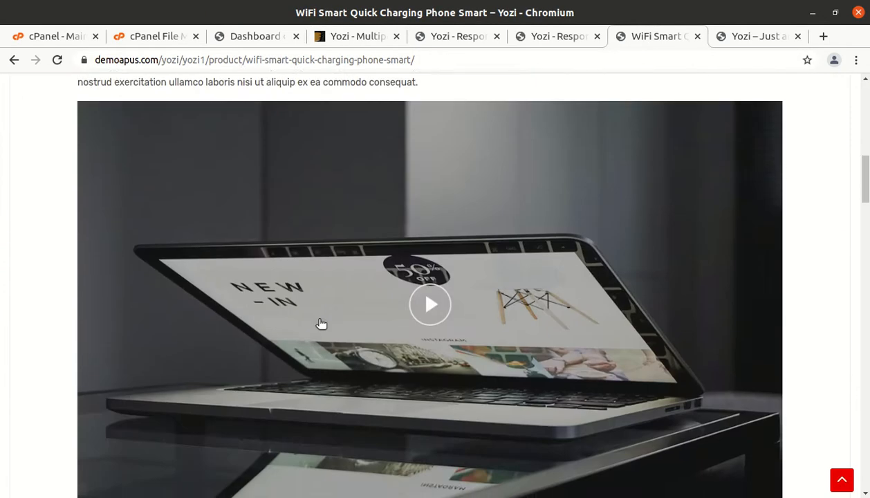
scroll(320, 324, "down", 9)
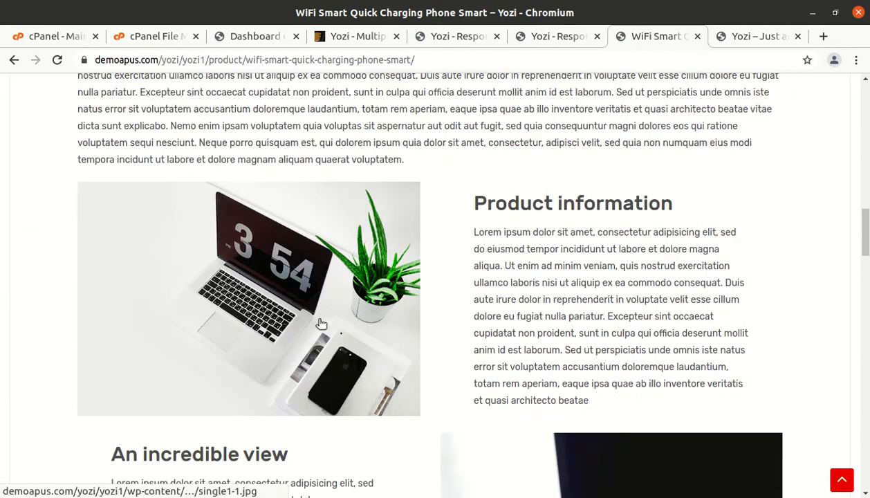
scroll(320, 324, "down", 5)
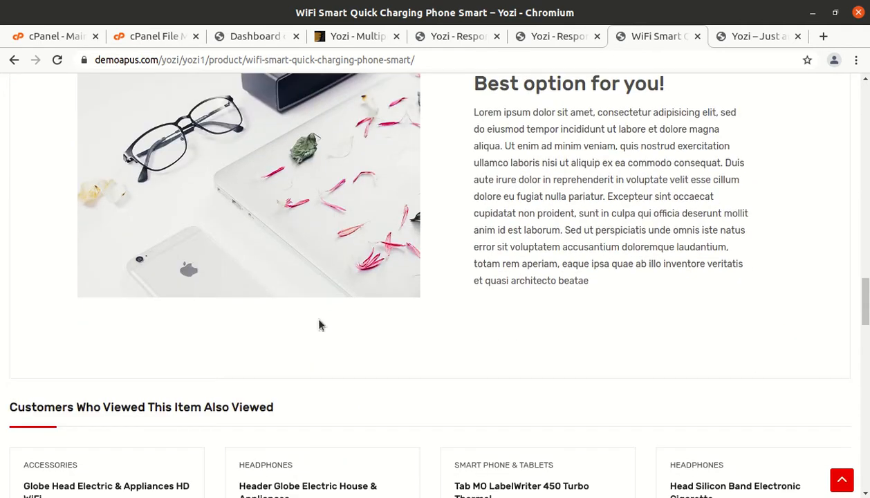
scroll(319, 325, "up", 4)
scroll(319, 325, "up", 12)
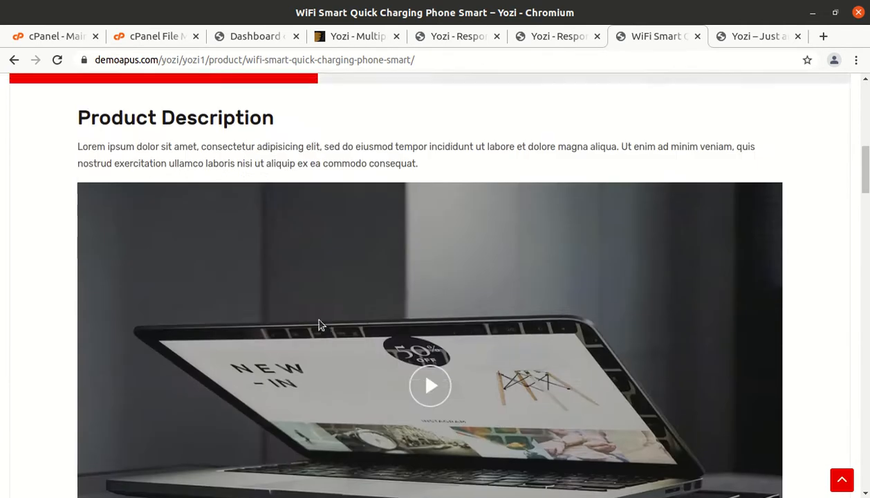
scroll(319, 325, "up", 5)
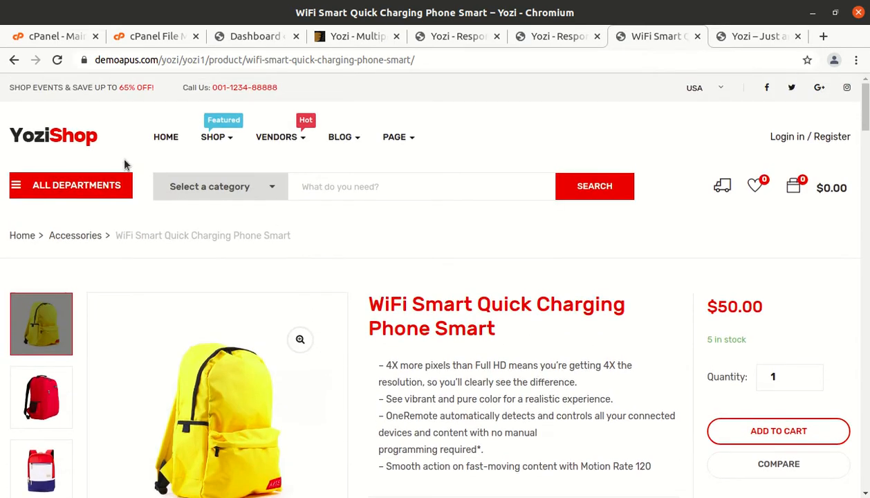
left_click(76, 141)
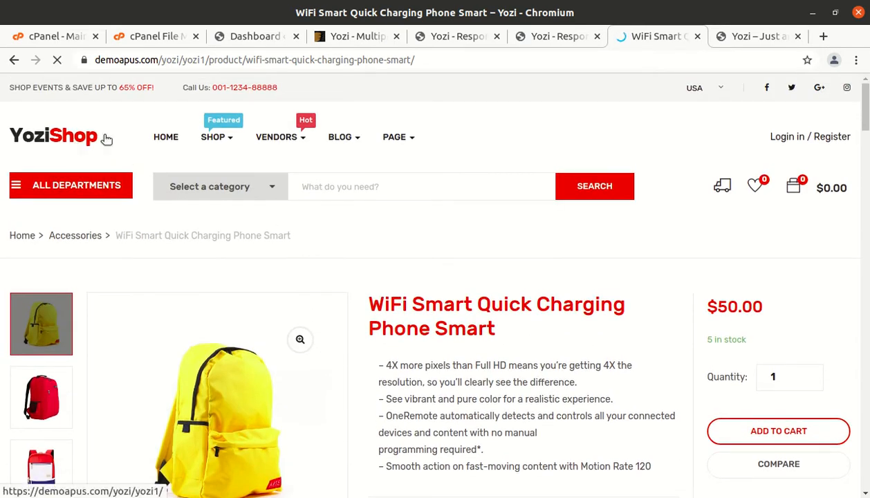
- Examine the prebuilt home page layouts and the Dokan vendor pages on the Yozi theme's landing page
left_click(533, 36)
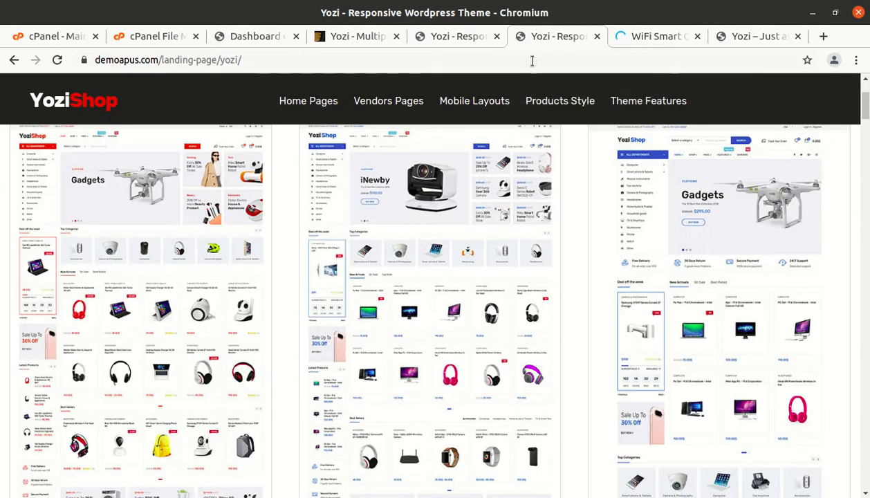
scroll(246, 350, "down", 3)
scroll(414, 331, "up", 5)
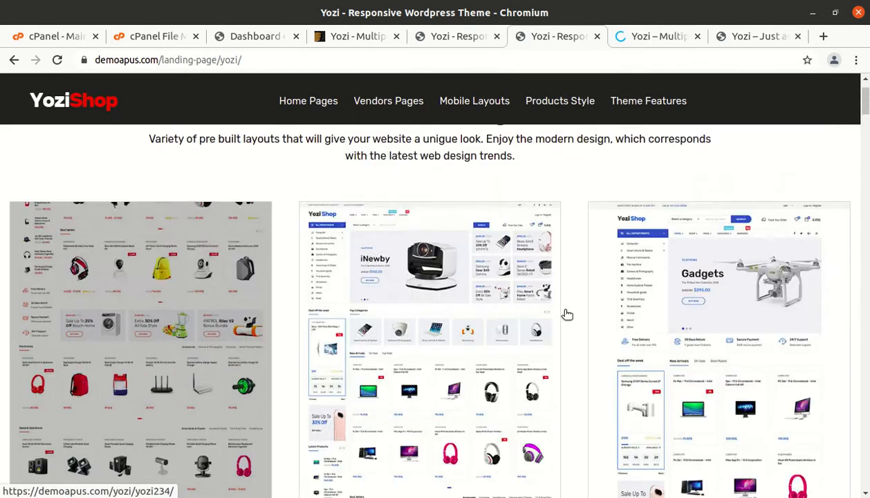
scroll(567, 314, "up", 1)
scroll(566, 314, "down", 2)
scroll(387, 228, "up", 3)
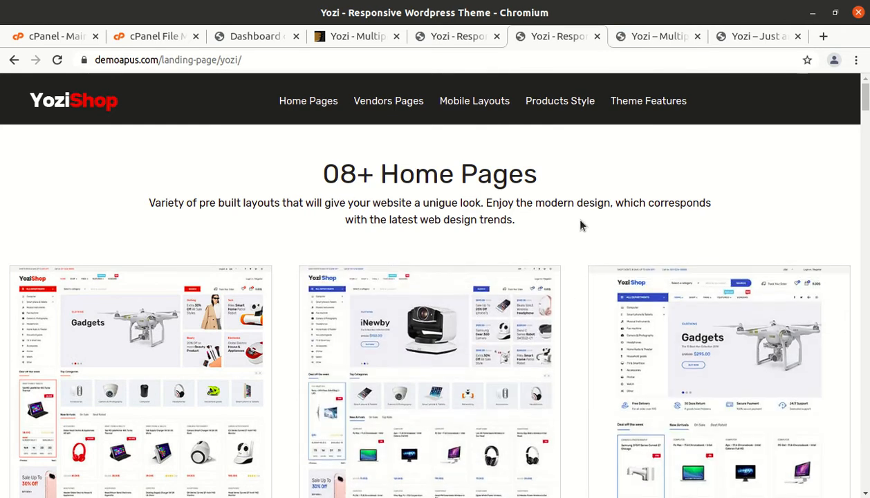
scroll(580, 223, "down", 2)
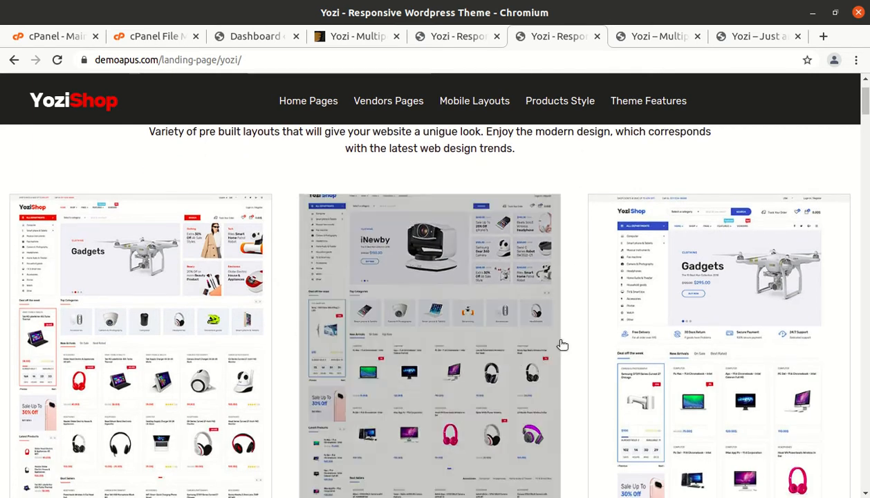
scroll(559, 346, "down", 5)
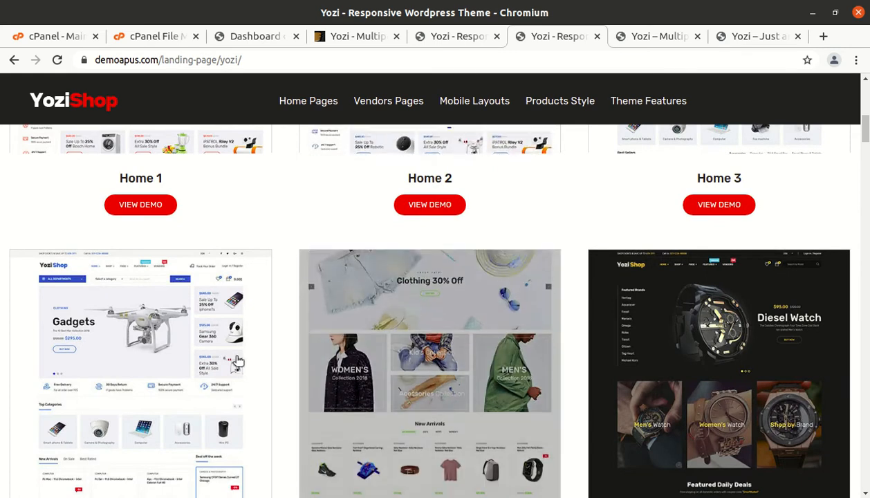
scroll(568, 306, "down", 3)
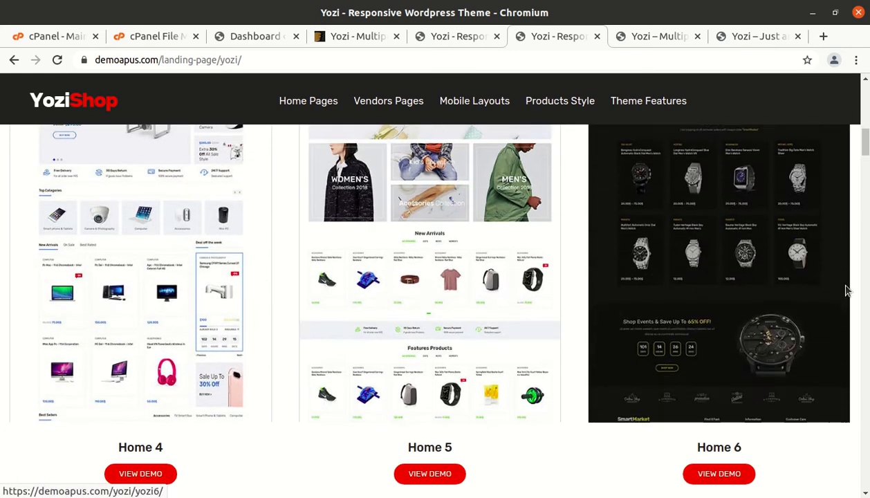
scroll(263, 322, "down", 6)
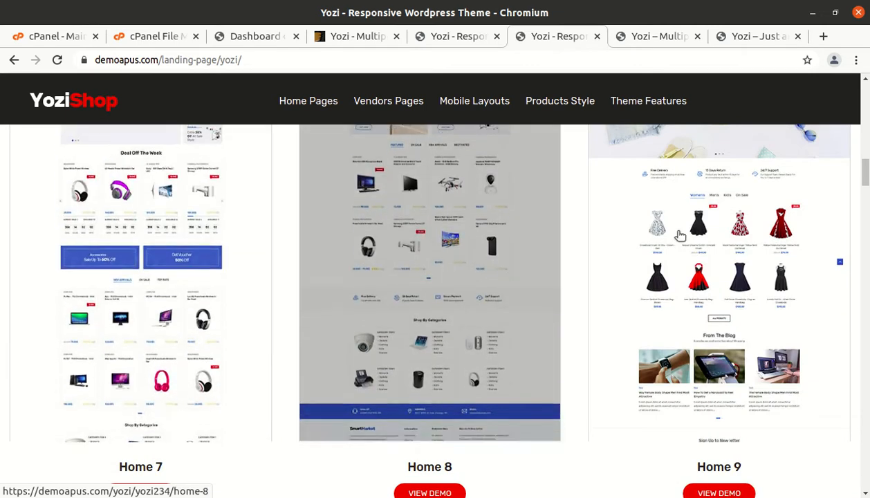
scroll(714, 301, "down", 3)
scroll(247, 320, "down", 6)
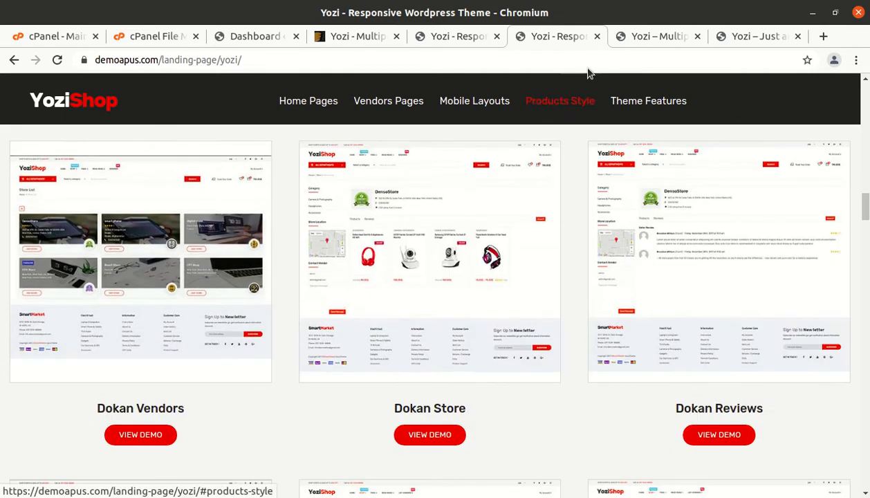
- Look over the home pages of the yozi1 and yozi234 demo shops, down to the New Arrivals in yozi234
left_click(643, 38)
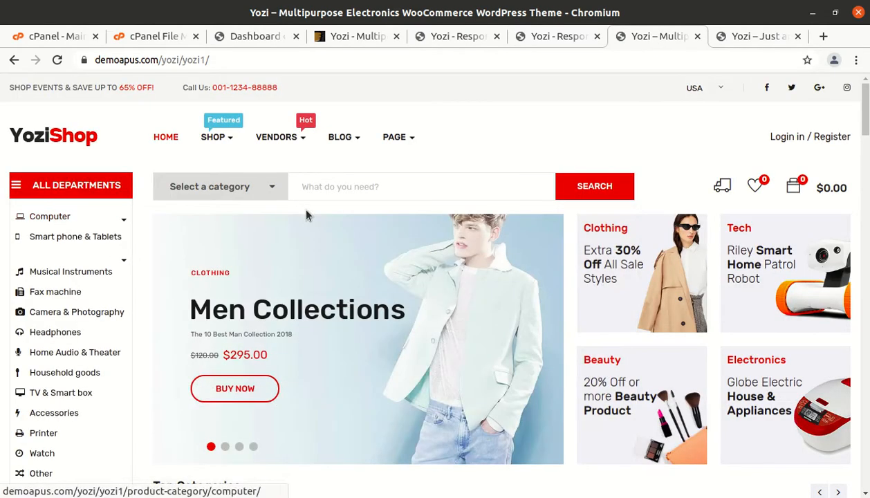
scroll(305, 213, "down", 5)
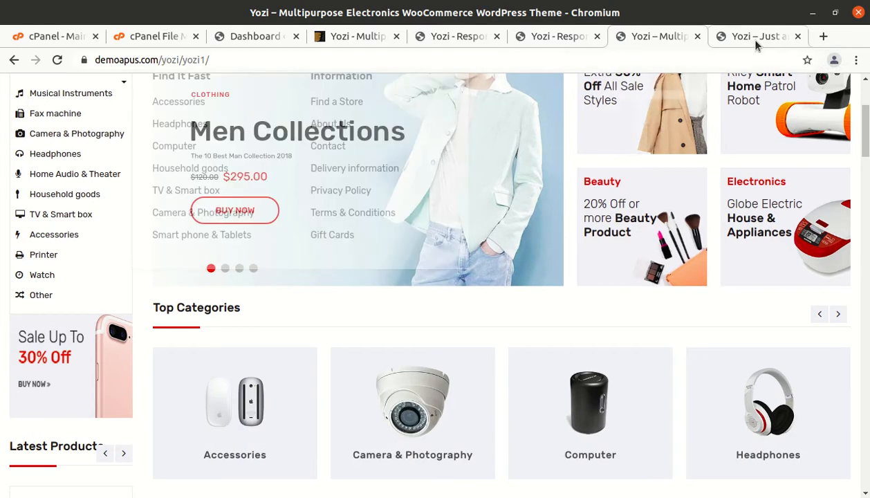
left_click(753, 38)
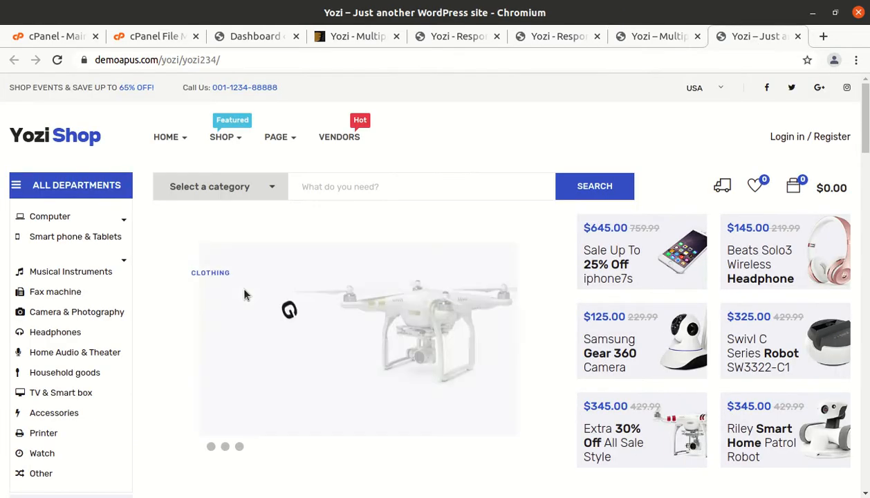
scroll(243, 295, "down", 5)
scroll(210, 299, "down", 4)
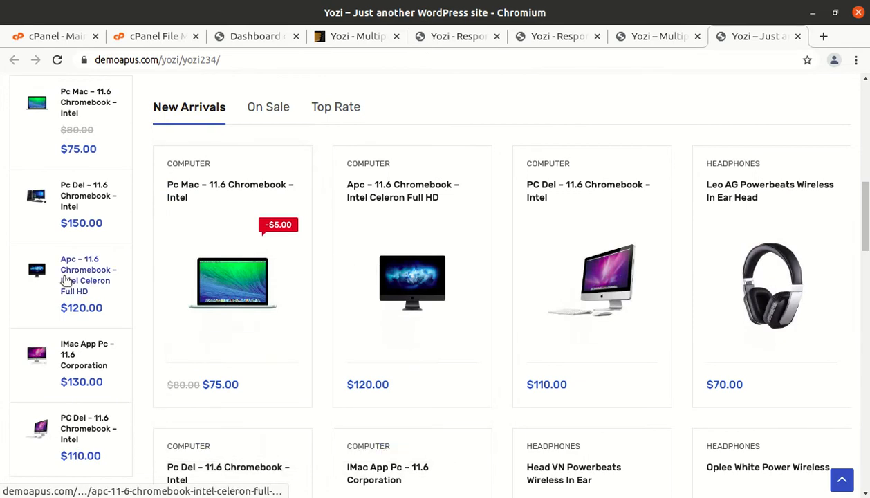
- Open the "Apc – 11.6 Chromebook – Intel Celeron Full HD" product from the latest products and review its description and related items
left_click(74, 286)
scroll(74, 286, "up", 4)
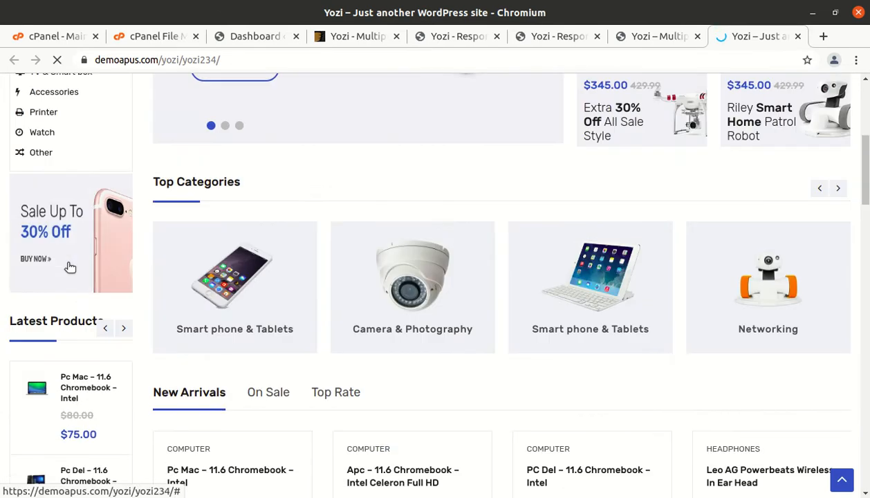
scroll(123, 321, "down", 3)
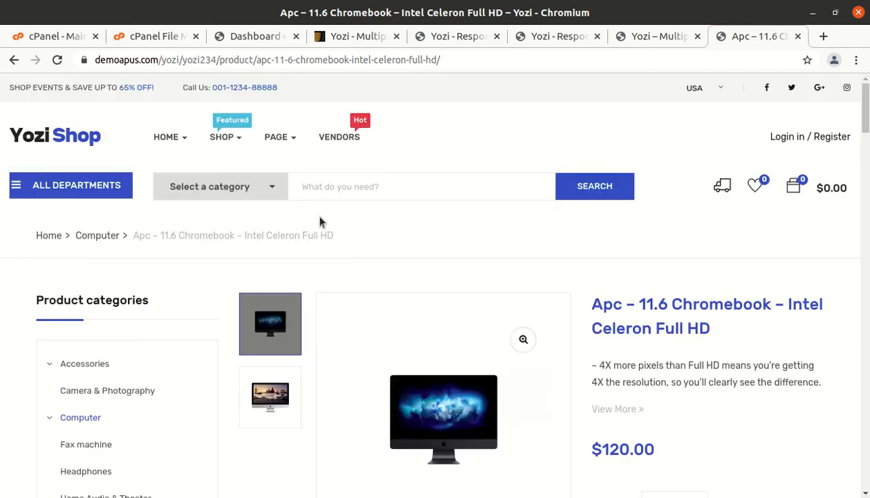
scroll(248, 258, "down", 2)
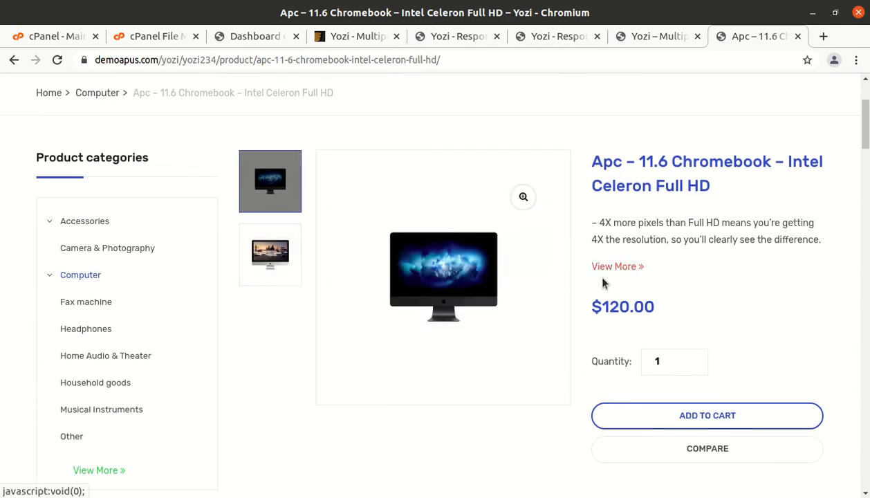
scroll(512, 287, "down", 2)
scroll(496, 296, "down", 10)
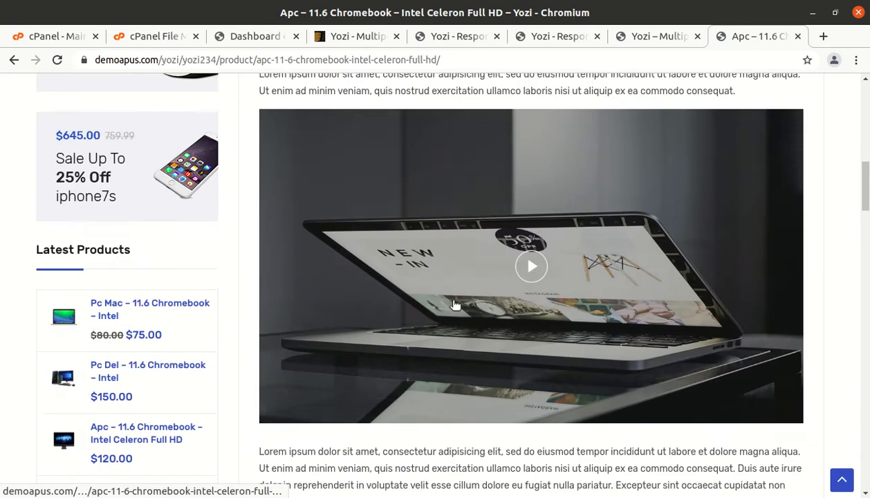
scroll(446, 308, "down", 11)
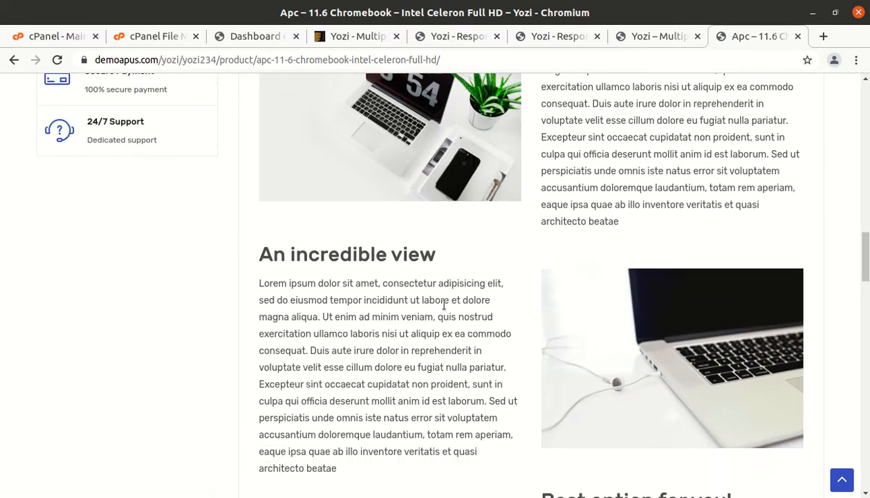
scroll(438, 320, "down", 1)
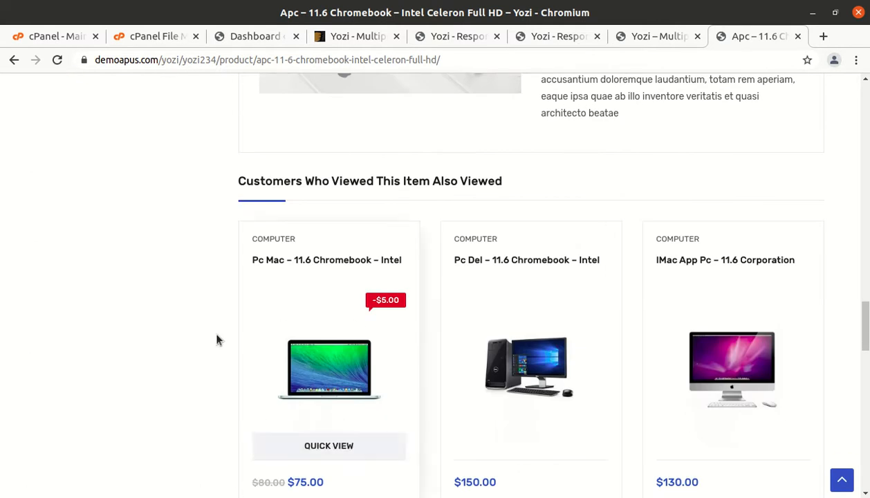
scroll(164, 330, "down", 12)
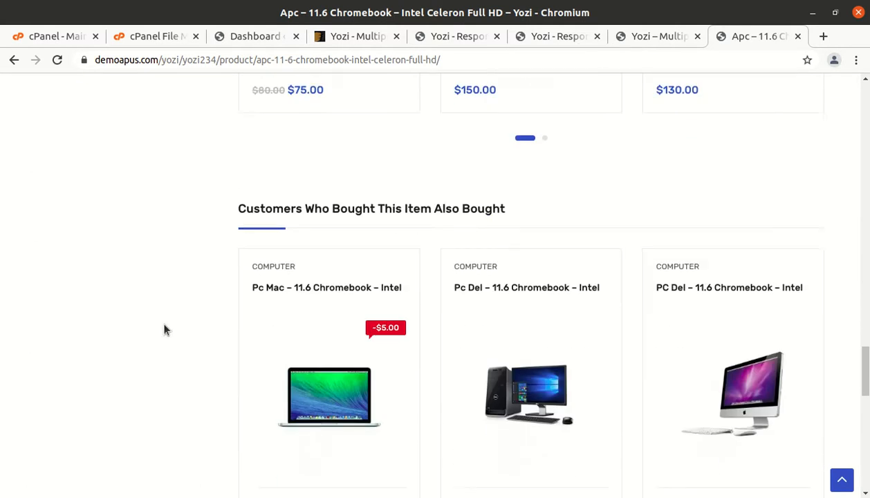
scroll(196, 319, "up", 20)
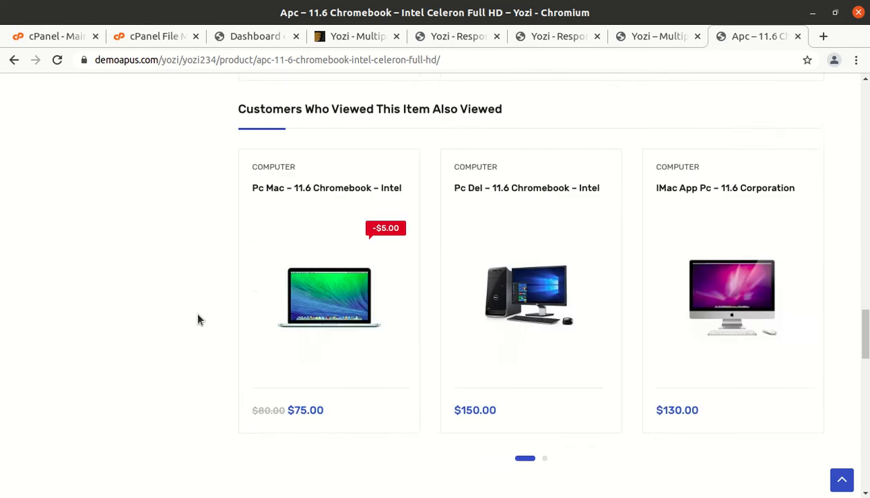
scroll(197, 319, "up", 3)
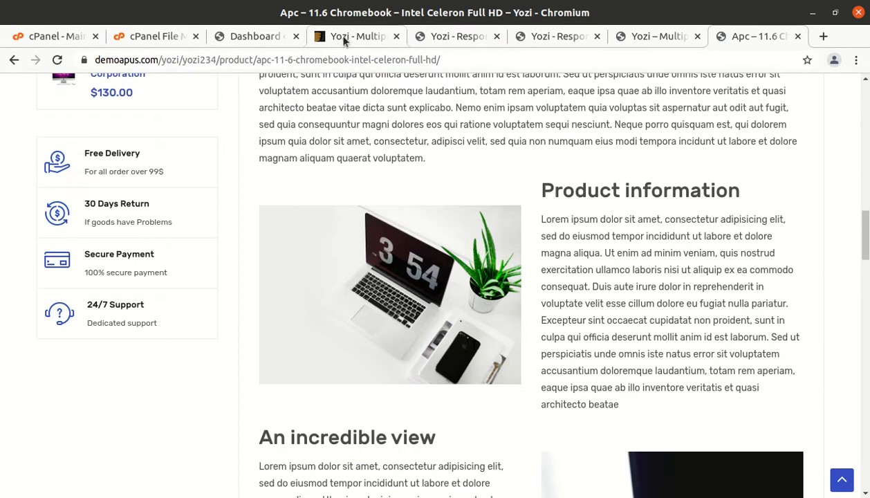
- Revisit the Yozi theme's ThemeForest page, switch to the WordPress dashboard and view the live WP Themes site
left_click(346, 36)
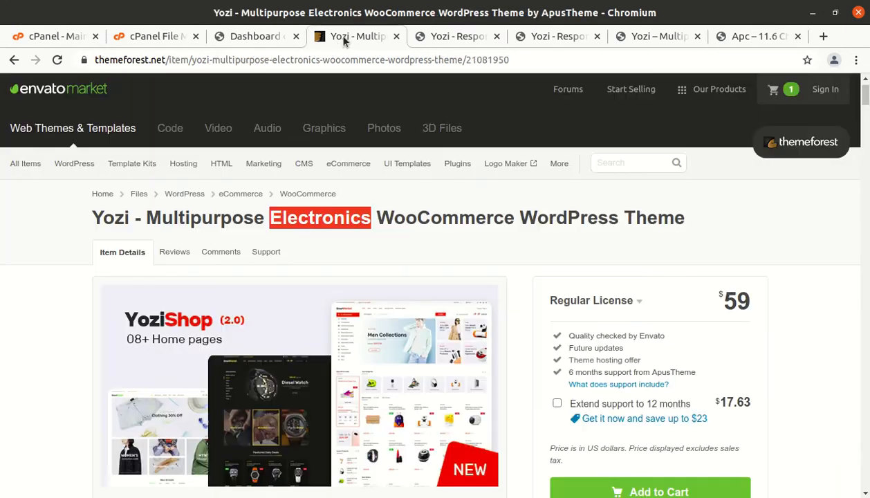
left_click(541, 250)
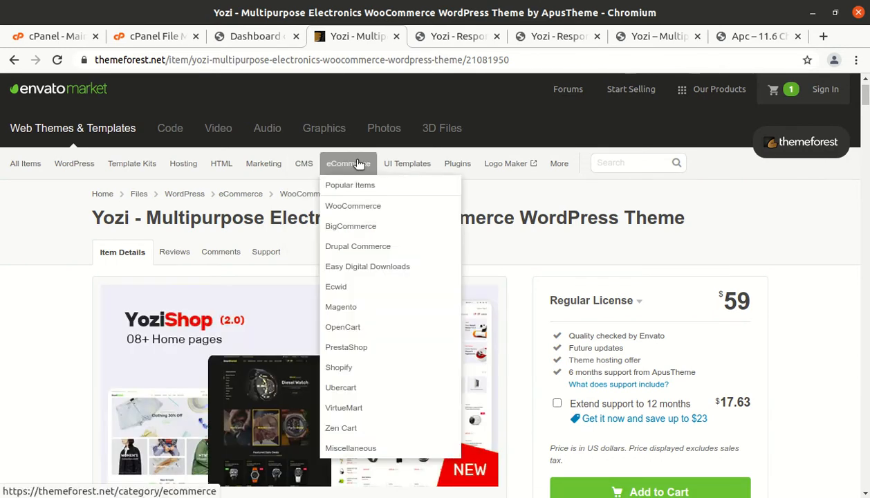
left_click(266, 36)
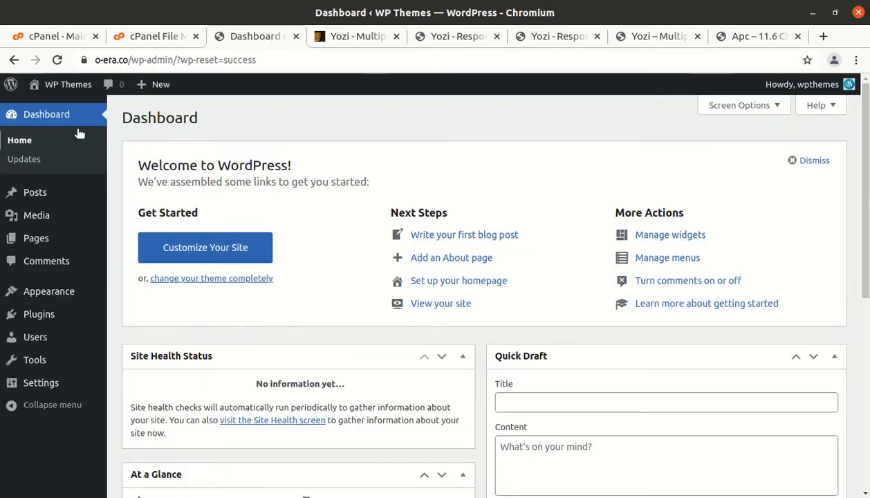
mouse_move(32, 296)
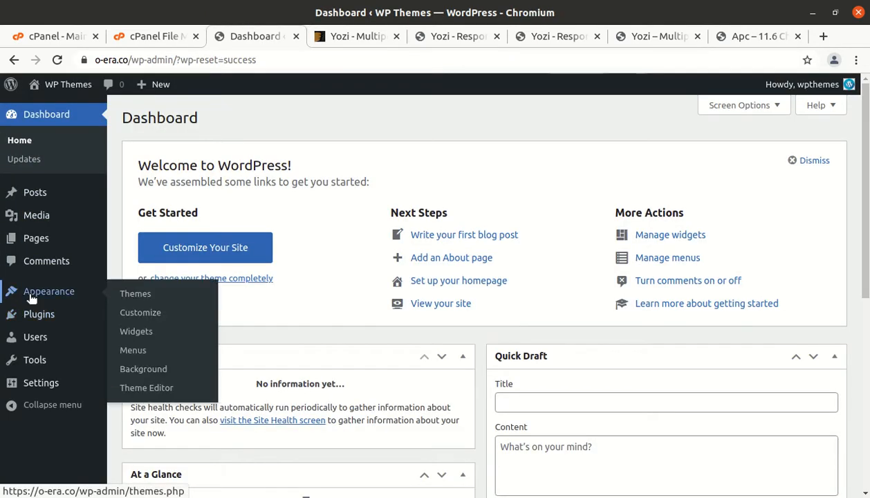
left_click(41, 109)
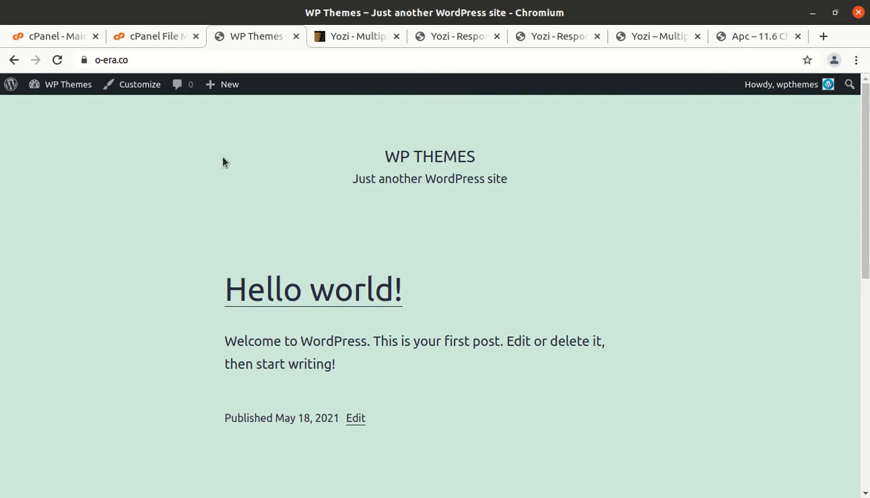
- Switch to the file manager and inspect the yozi_v2.0.34 folder's guides and samples subfolders and its two theme zip files
key("alt+Tab")
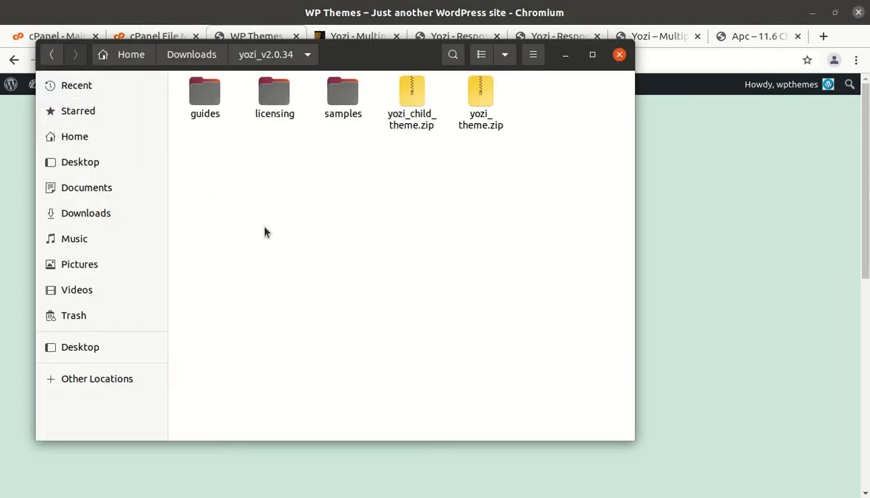
double_click(199, 94)
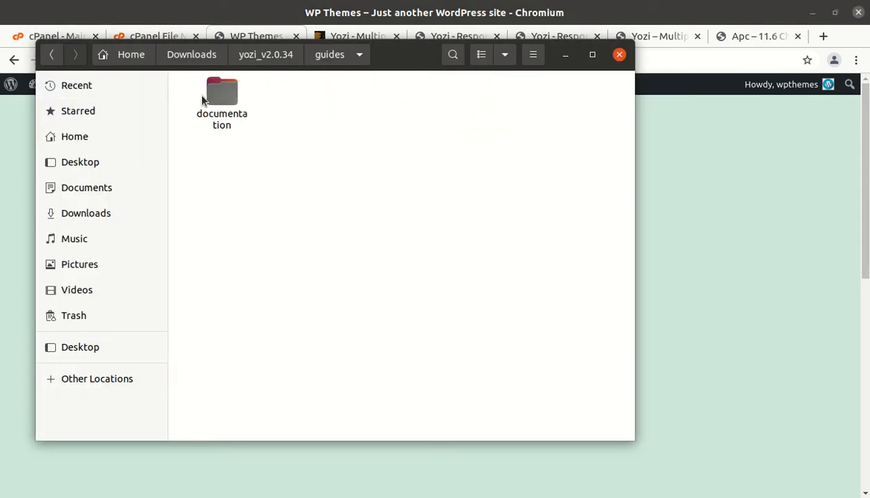
left_click(249, 61)
left_click(273, 94)
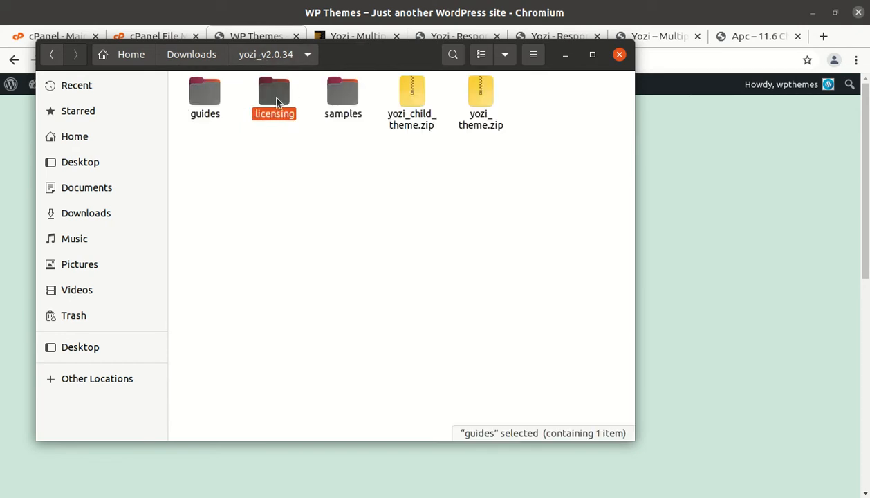
double_click(347, 96)
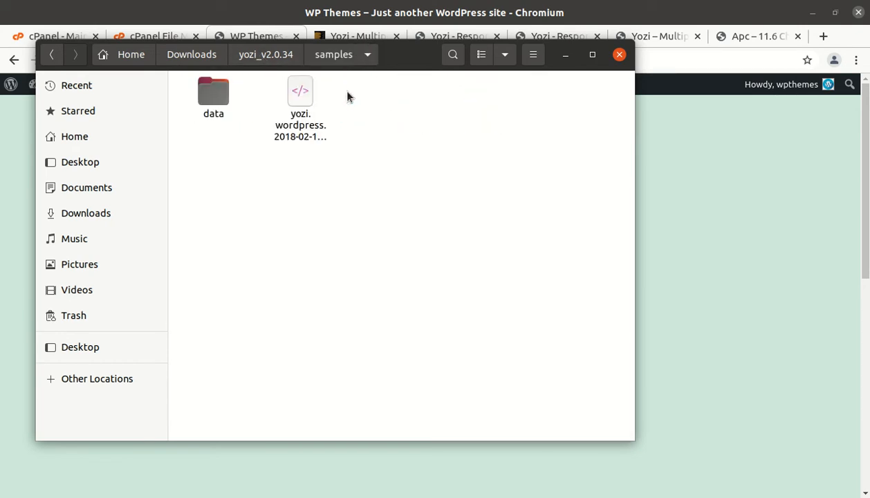
left_click(306, 134)
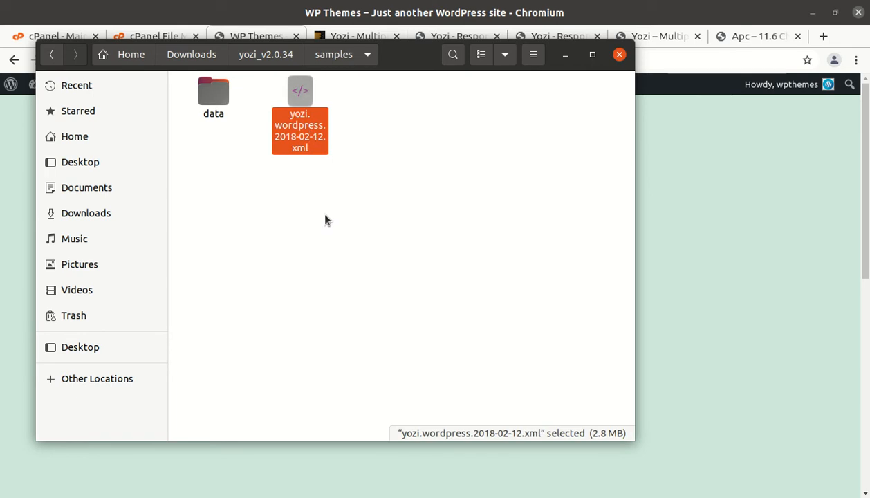
left_click(256, 61)
left_click(390, 188)
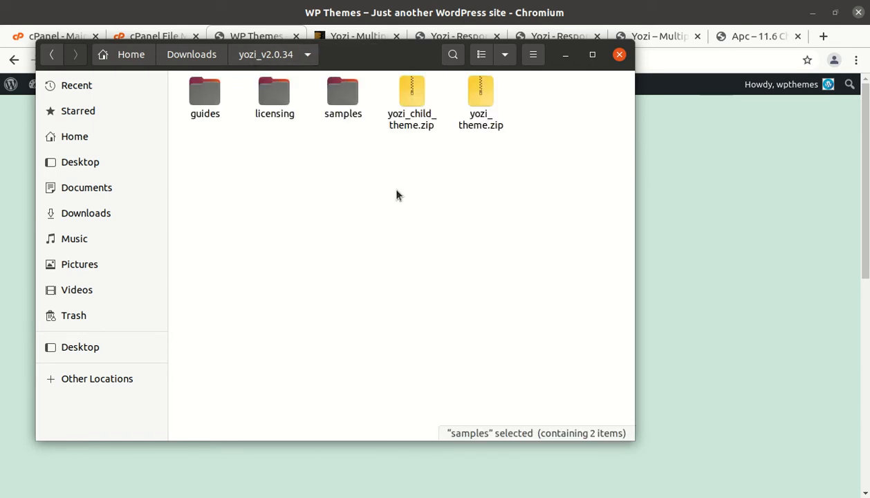
left_click(487, 131)
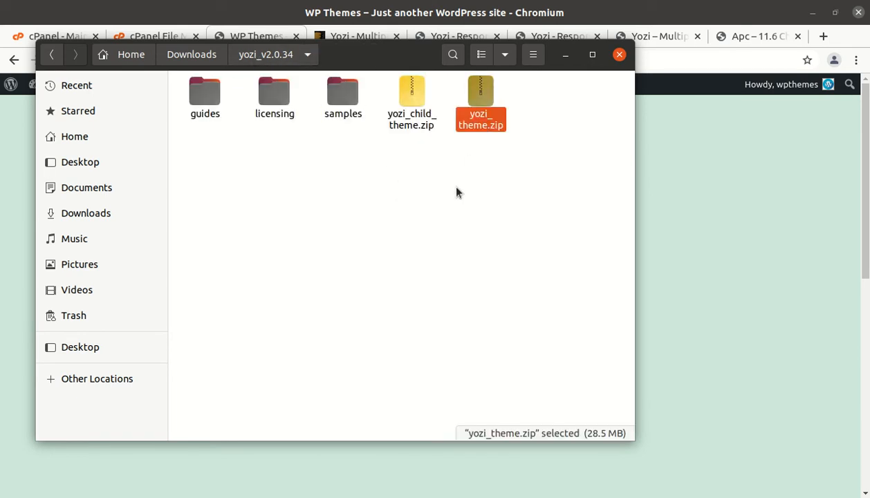
left_click(423, 120)
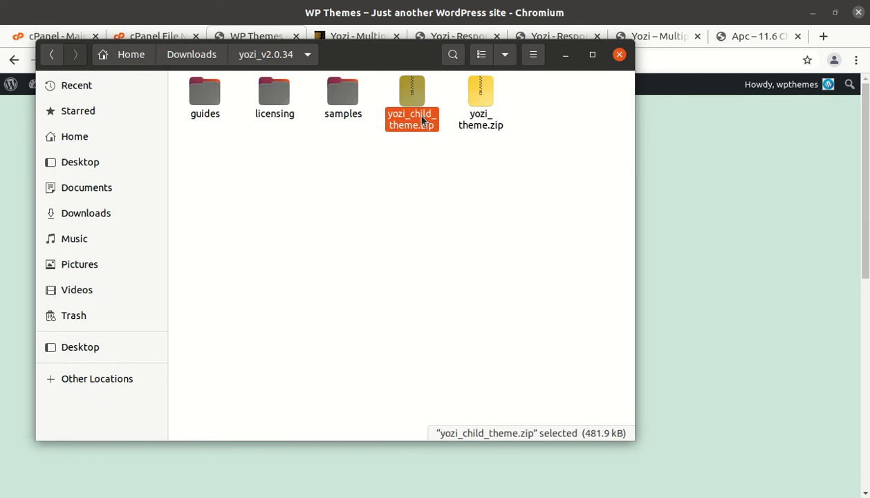
left_click(564, 55)
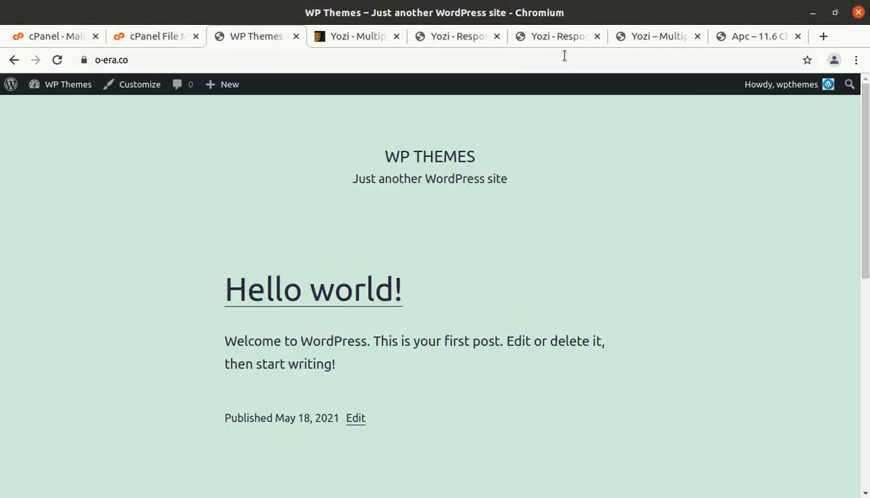
- Open the WordPress theme management page and bring up the form for uploading a new theme
mouse_move(79, 89)
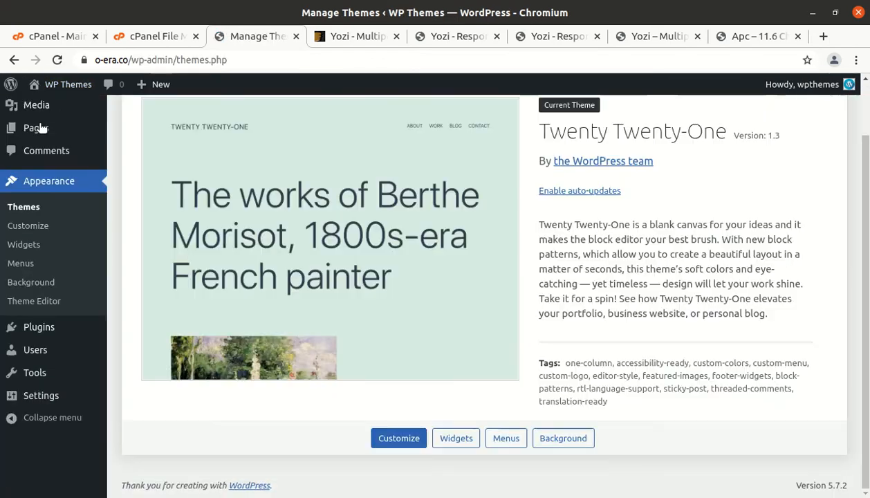
scroll(332, 360, "up", 2)
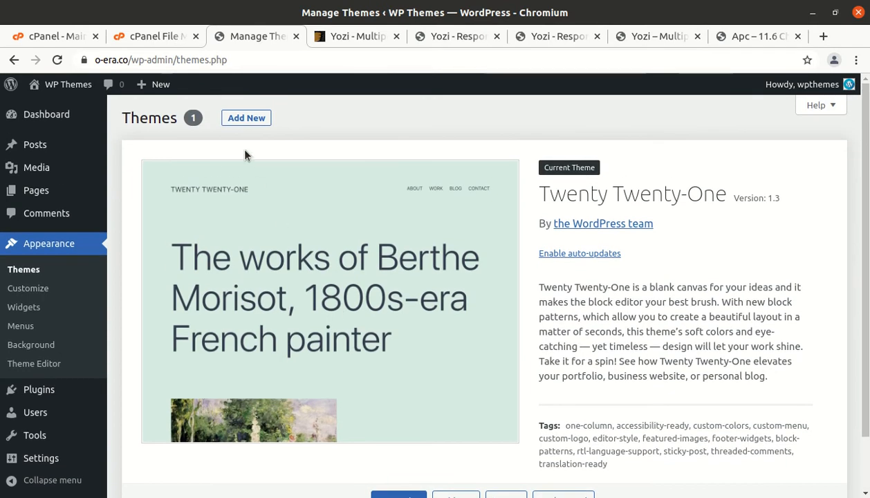
left_click(246, 119)
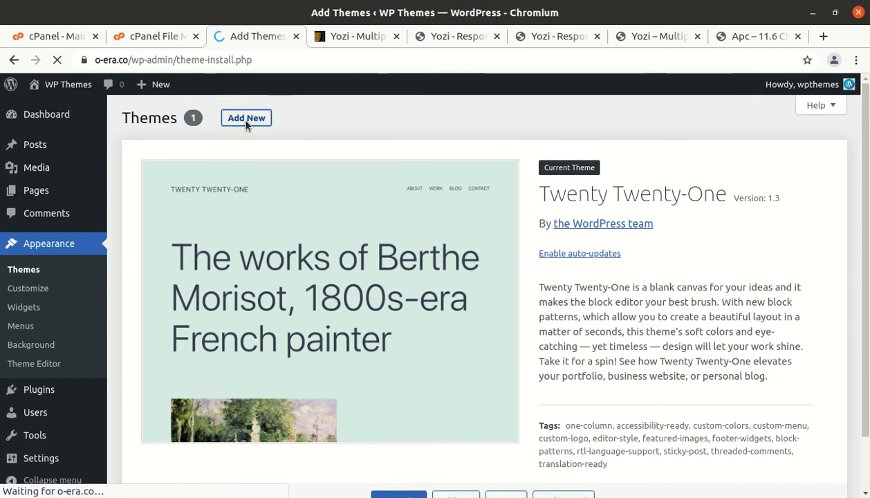
left_click(247, 121)
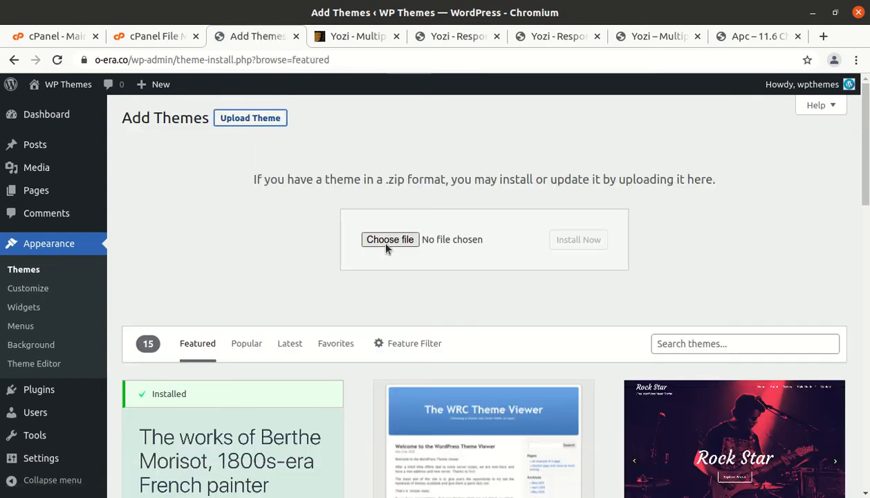
left_click(387, 242)
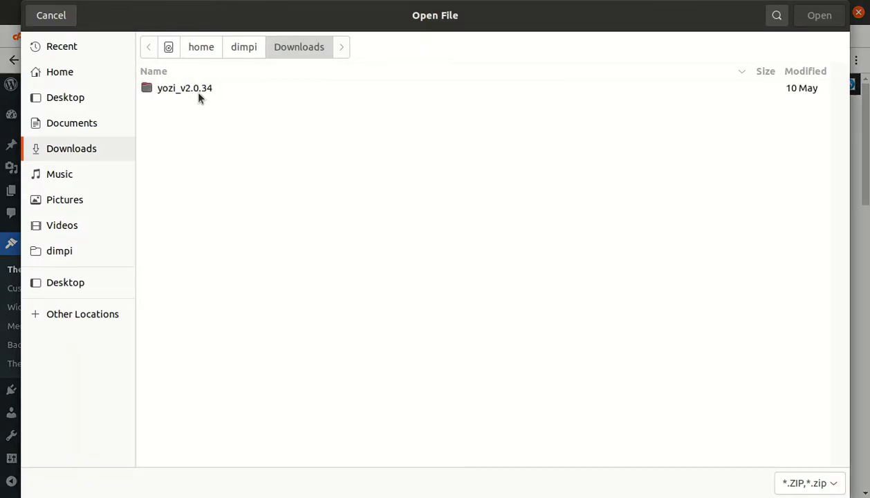
double_click(193, 88)
left_click(194, 150)
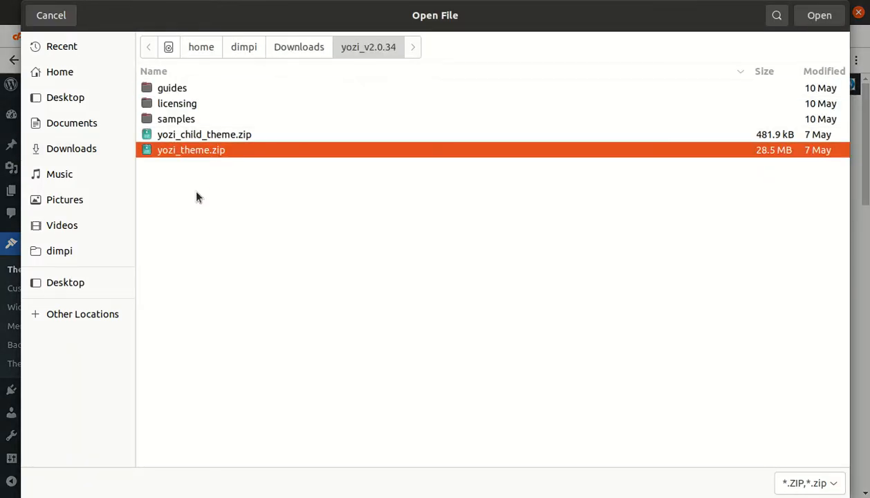
left_click(54, 16)
- Switch to cPanel File Manager and upload yozi_theme.zip from the yozi_v2.0.34 folder to o-era.co/wp-content/themes
left_click(156, 36)
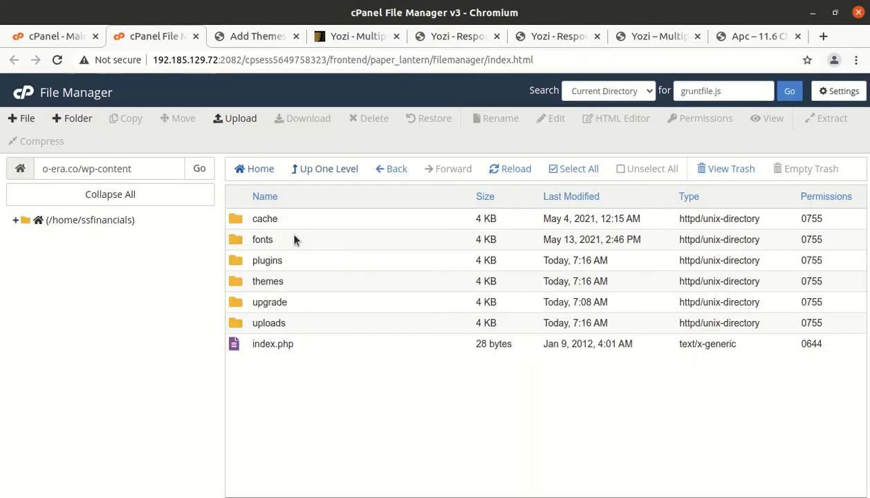
double_click(291, 286)
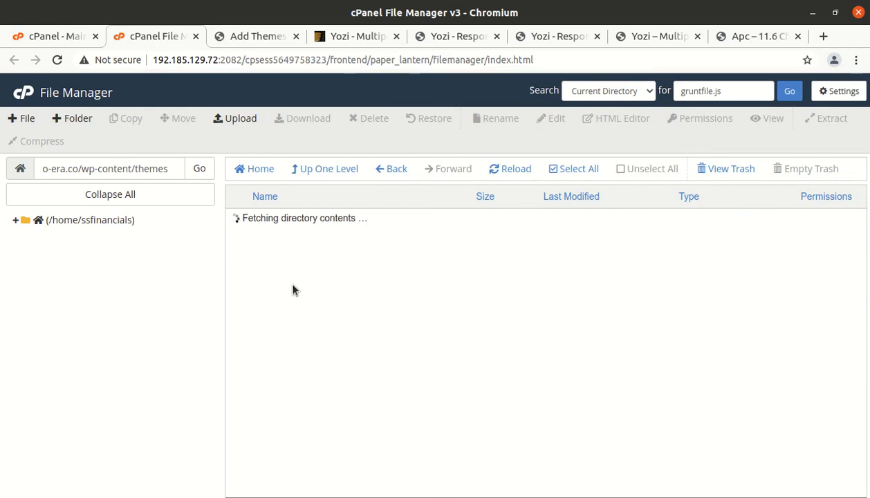
left_click(240, 118)
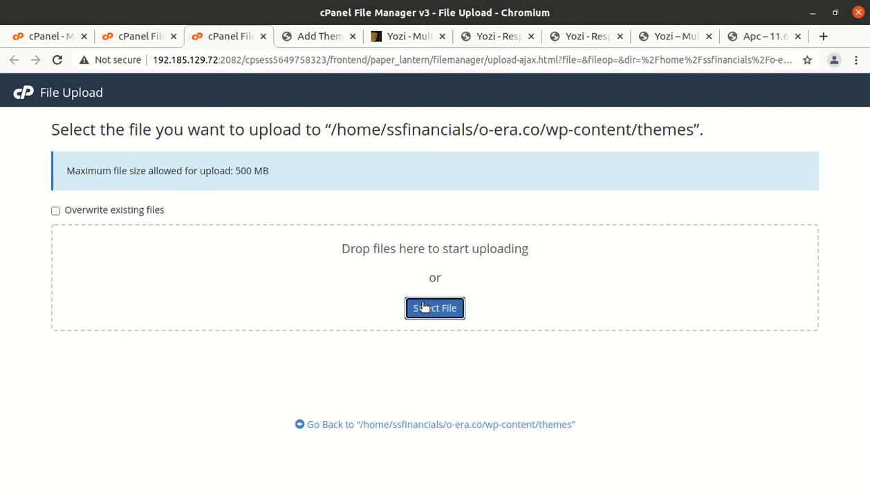
left_click(424, 307)
double_click(188, 85)
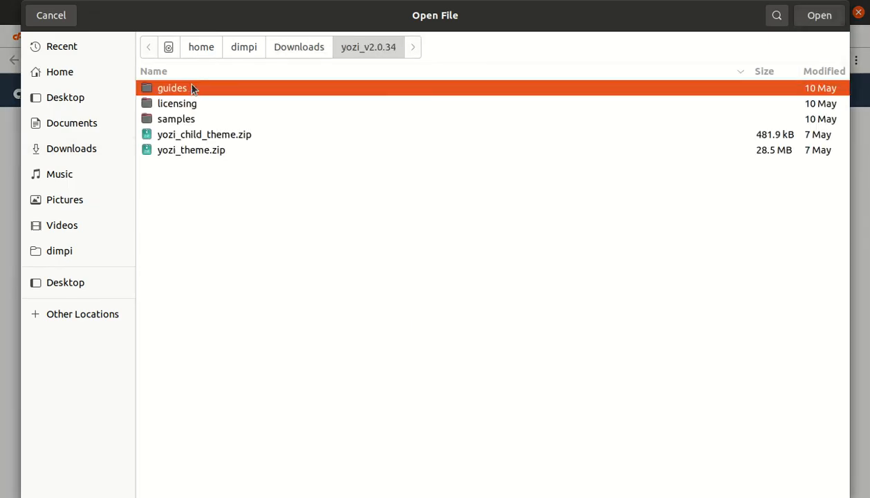
left_click(185, 151)
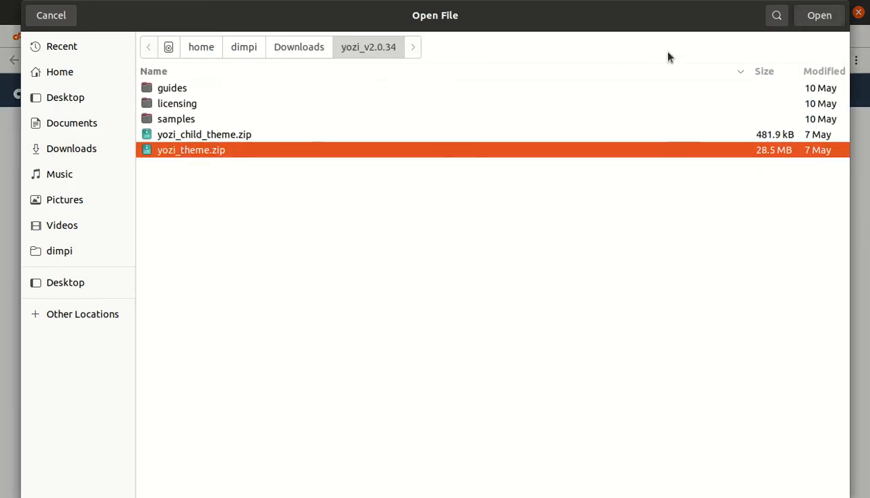
left_click(807, 21)
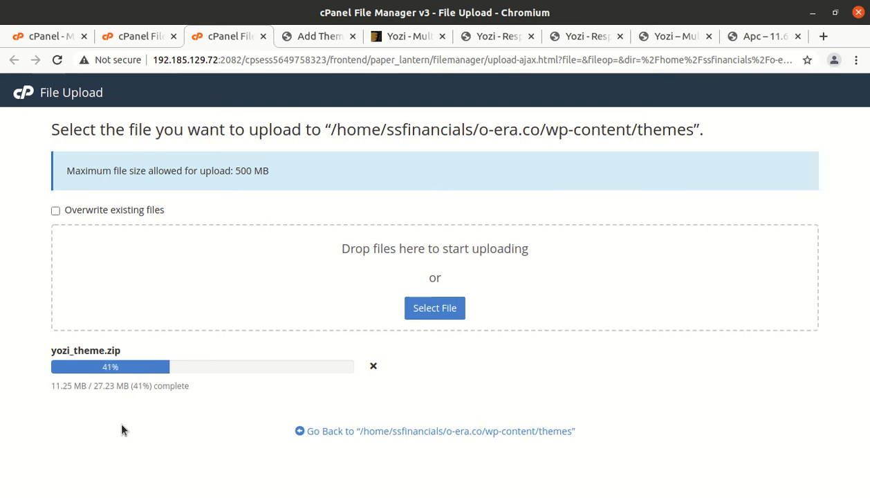
- Look over the yozi1 demo shop's home page and its Camera & Photography category with product listings and brand filters
left_click(669, 38)
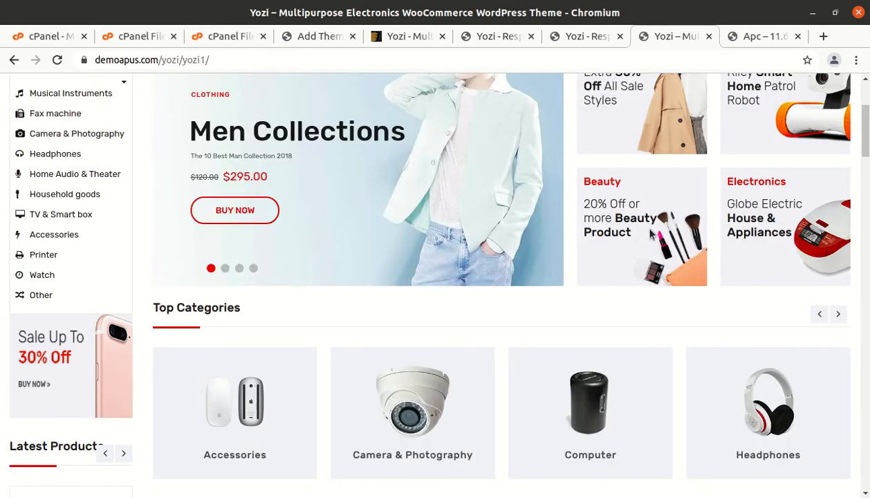
scroll(617, 264, "up", 3)
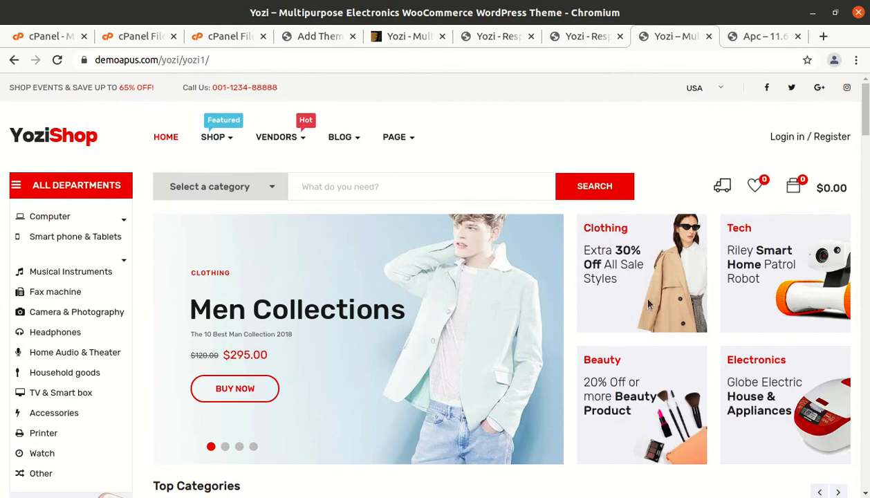
scroll(659, 269, "down", 6)
left_click(405, 145)
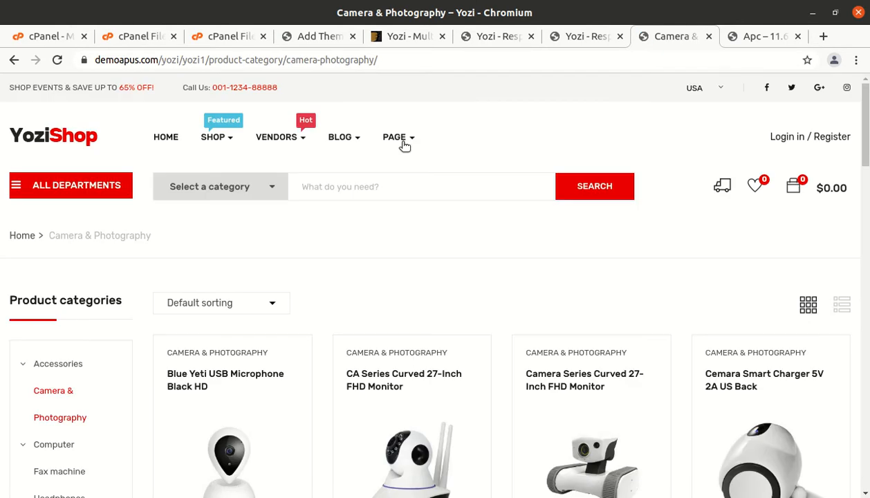
scroll(492, 316, "down", 6)
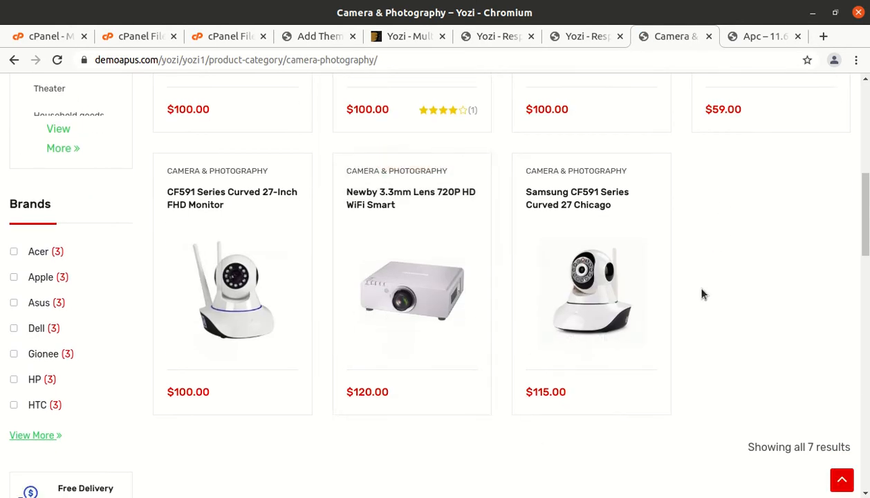
mouse_move(530, 380)
scroll(470, 408, "down", 3)
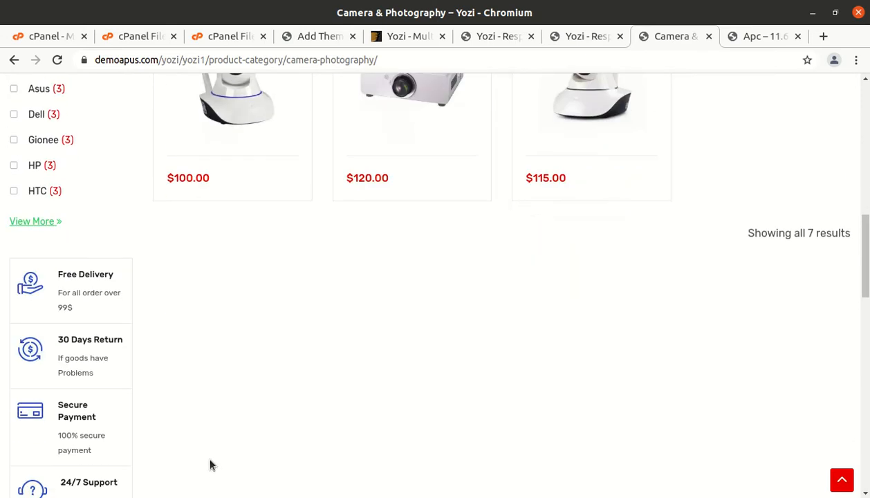
scroll(209, 463, "up", 8)
scroll(211, 465, "up", 2)
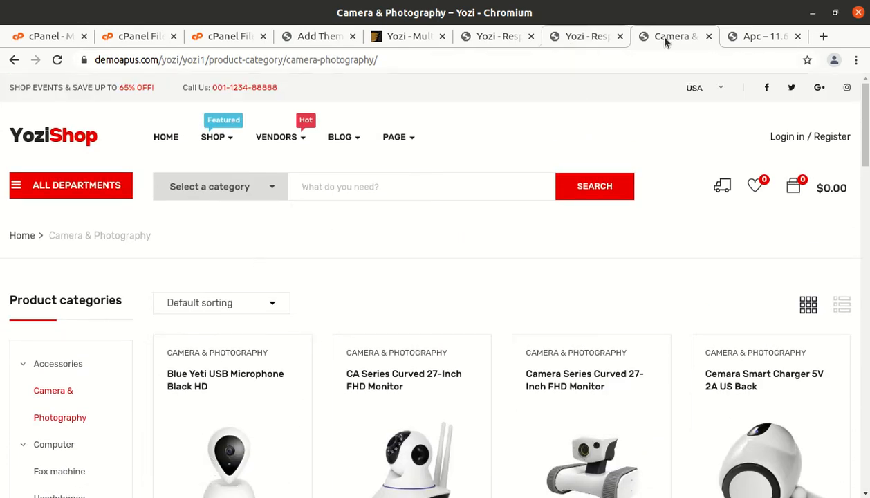
- Go from the Chromebook product page to the yozi234 demo's home page, and return to the WordPress Add Themes page
left_click(732, 37)
scroll(325, 267, "up", 16)
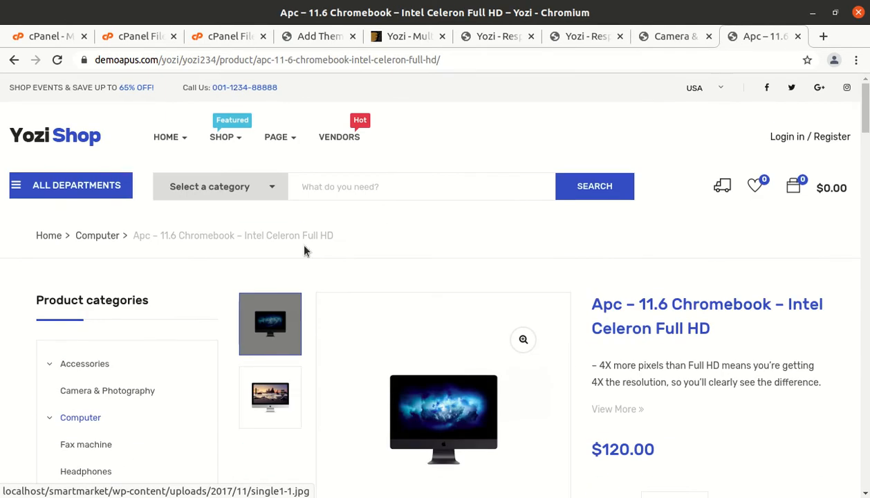
left_click(44, 143)
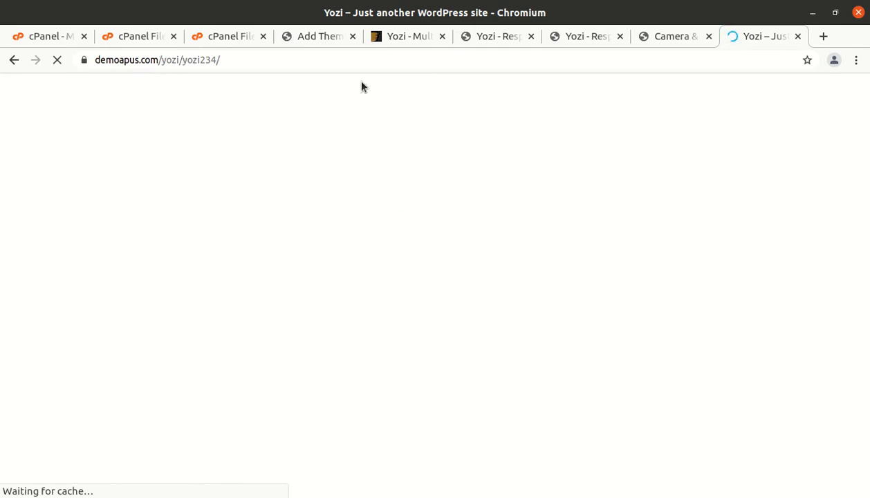
left_click(319, 36)
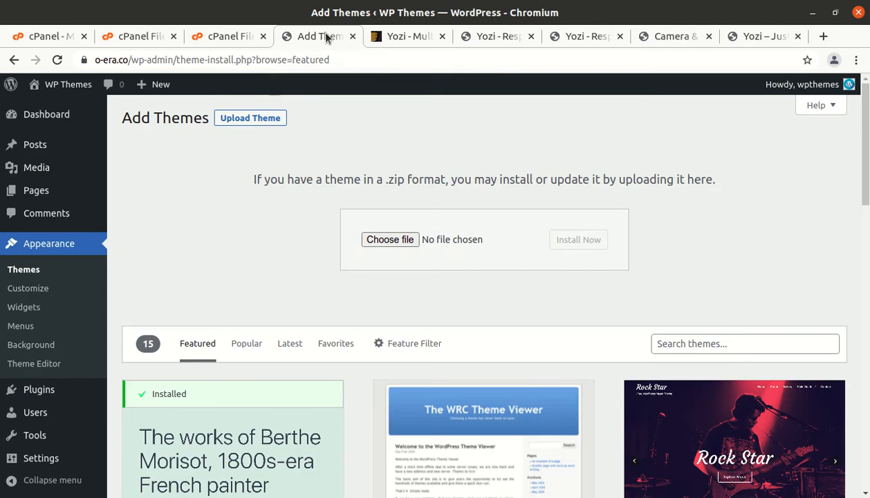
- Check the upload of yozi_theme.zip on the cPanel File Upload page and close that page
left_click(220, 39)
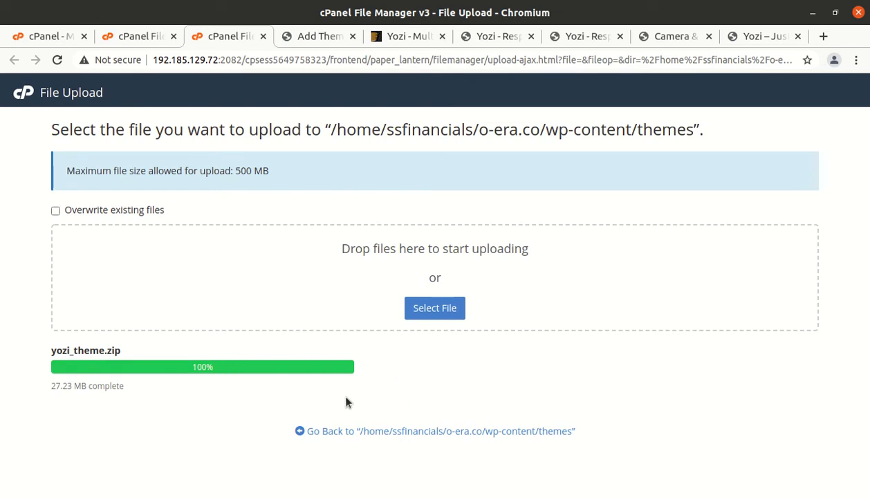
left_click_drag(222, 373, 186, 374)
left_click(216, 421)
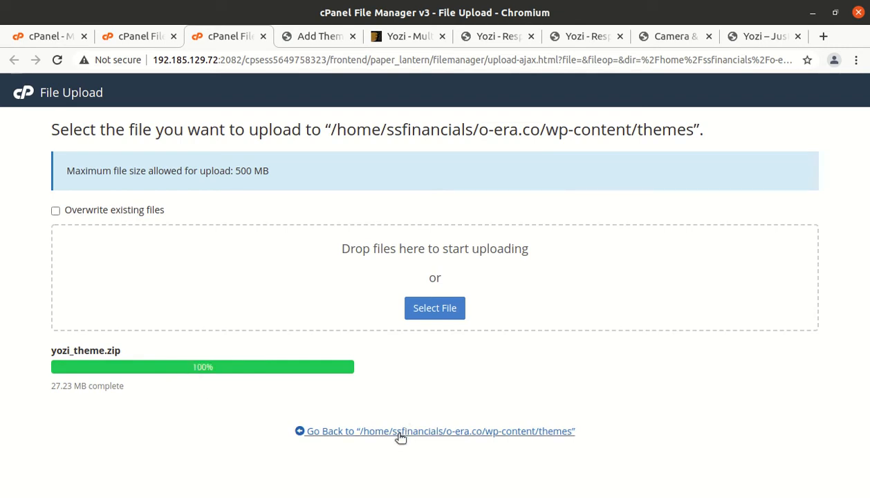
key("ctrl+w")
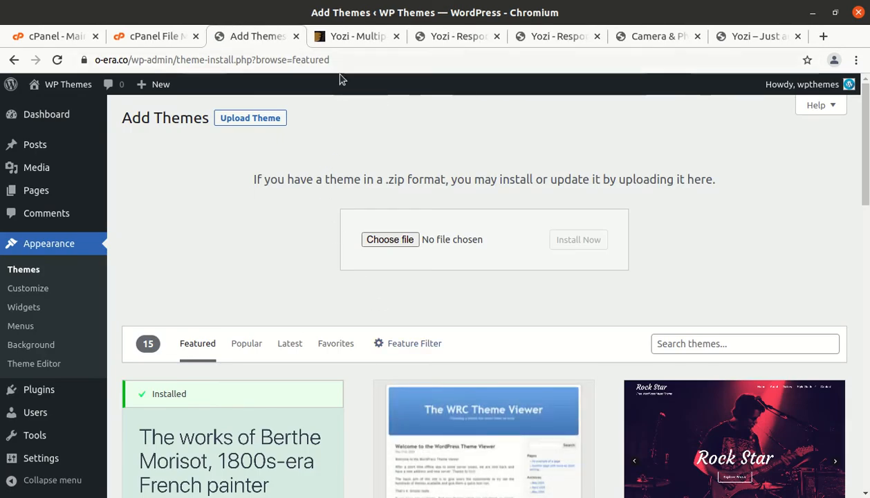
- Extract yozi_theme.zip in o-era.co/wp-content/themes with cPanel File Manager and reload the folder listing
left_click(156, 38)
left_click(328, 268)
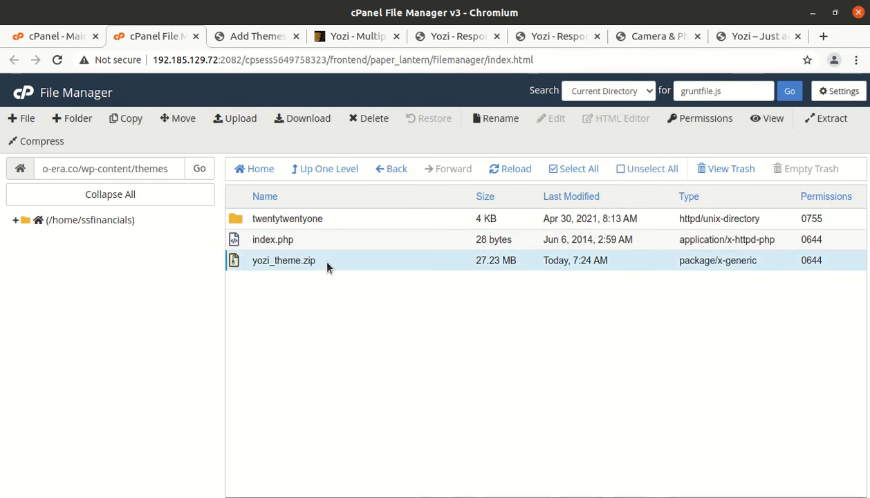
right_click(328, 268)
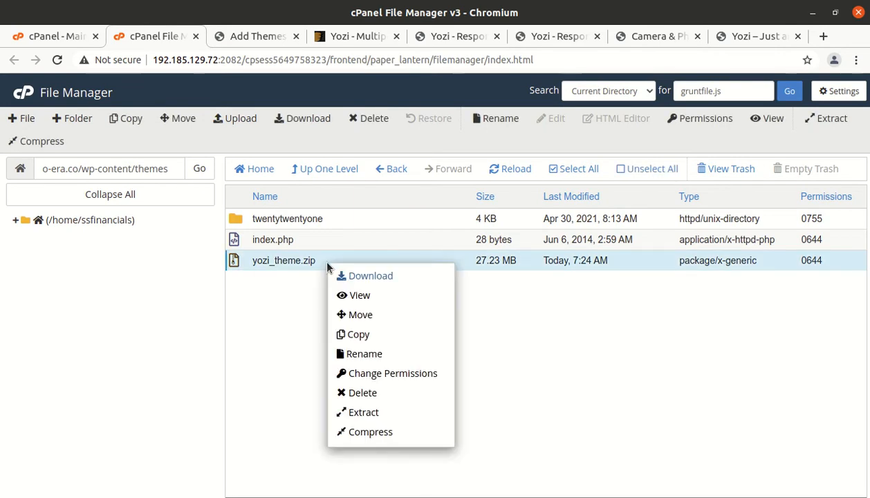
left_click(359, 412)
left_click(515, 355)
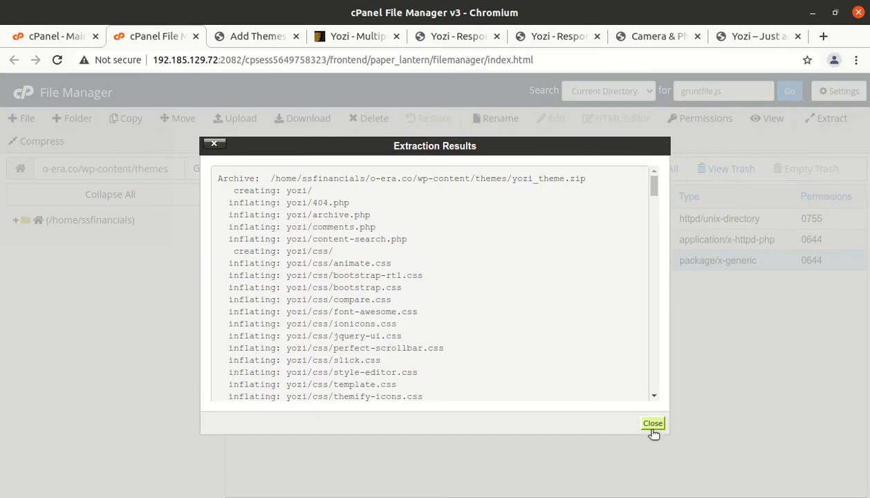
left_click(651, 423)
left_click(513, 172)
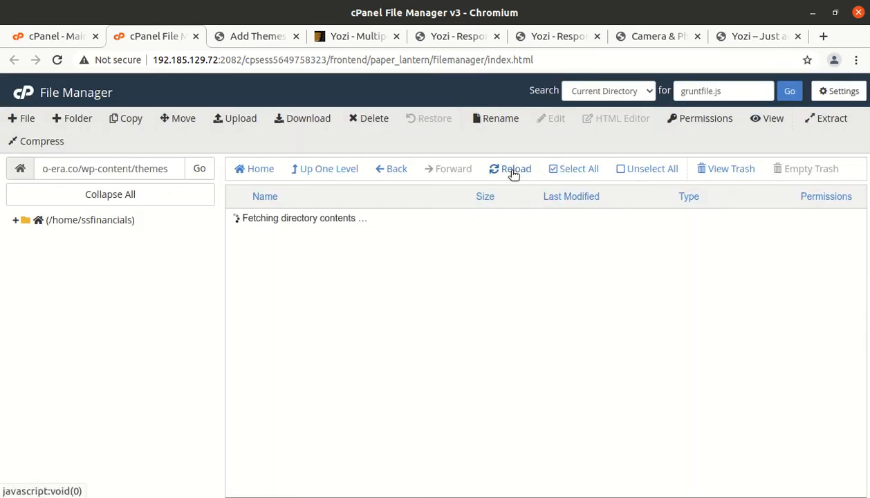
- Look through the files and folders inside the extracted yozi theme folder and return to the themes folder
double_click(349, 242)
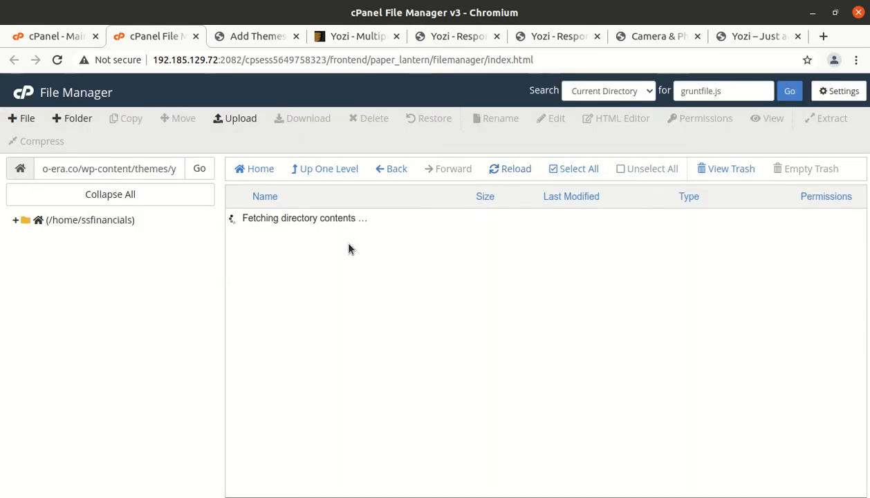
scroll(300, 382, "down", 5)
scroll(298, 383, "down", 3)
scroll(298, 383, "up", 8)
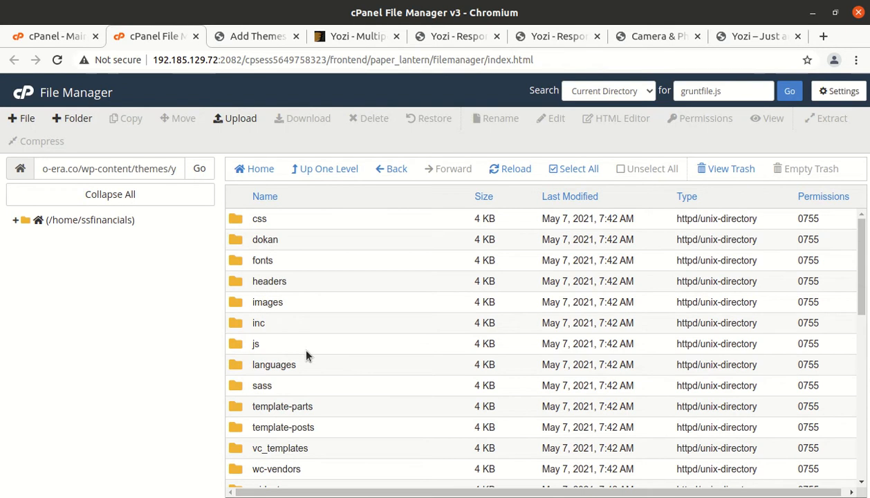
scroll(343, 458, "down", 3)
scroll(334, 381, "up", 3)
scroll(368, 388, "down", 5)
scroll(373, 397, "up", 4)
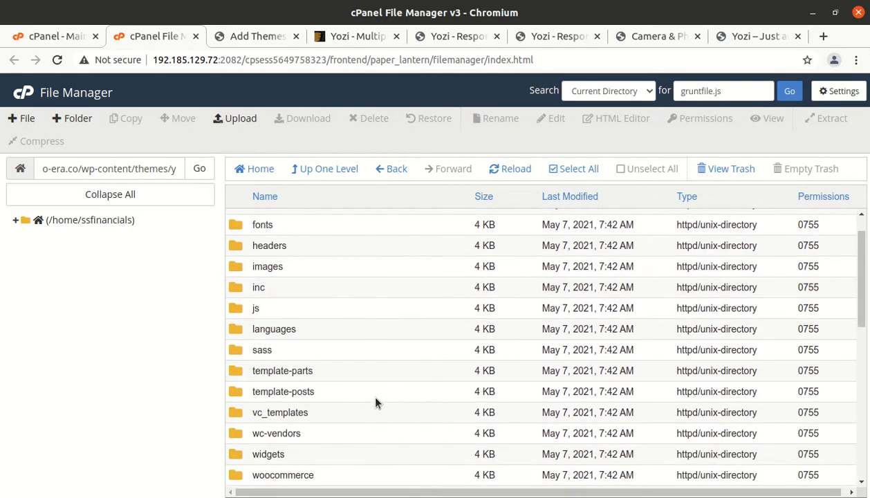
scroll(376, 403, "up", 1)
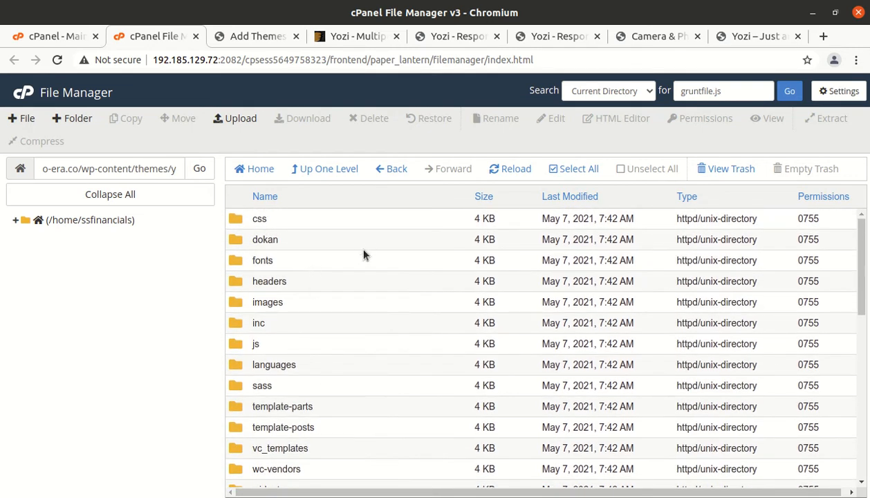
left_click(312, 242)
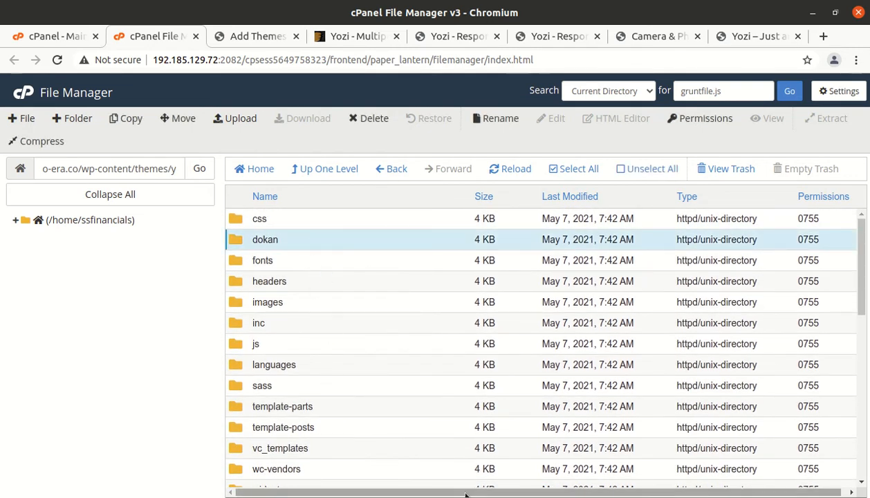
left_click(310, 175)
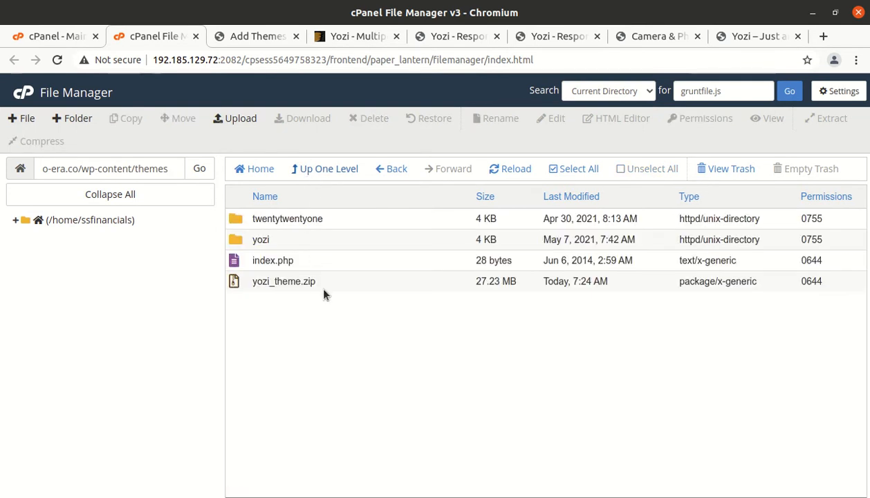
- Permanently delete yozi_theme.zip from the themes folder, skipping the trash
left_click(318, 282)
left_click(368, 118)
left_click(295, 291)
left_click(539, 328)
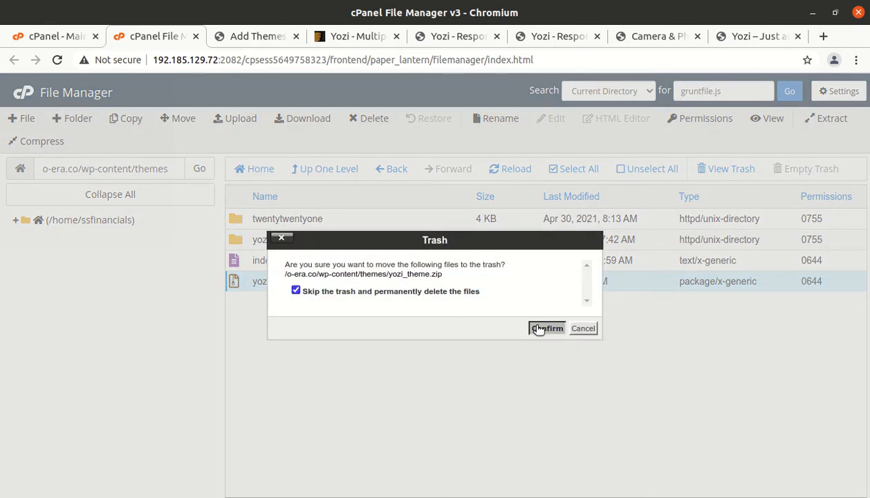
- Switch to the WordPress admin, go to the installed themes, and open the Yozi theme's details to check its name and version
left_click(255, 42)
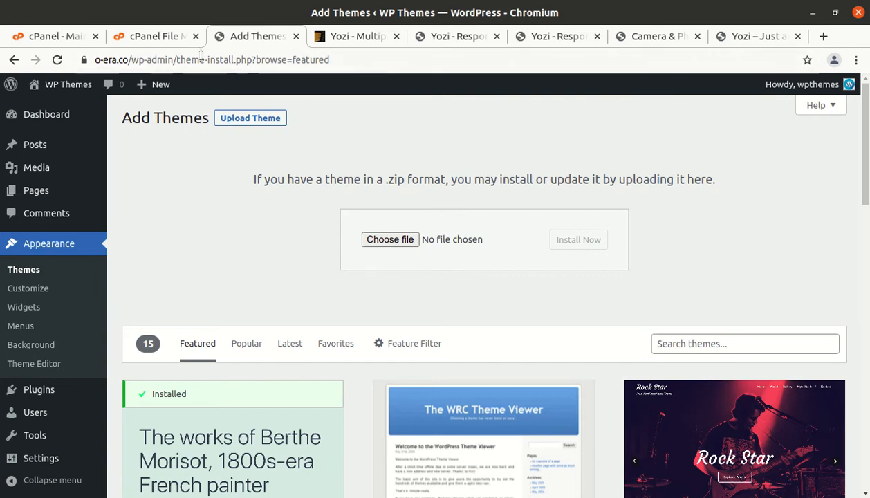
left_click(168, 36)
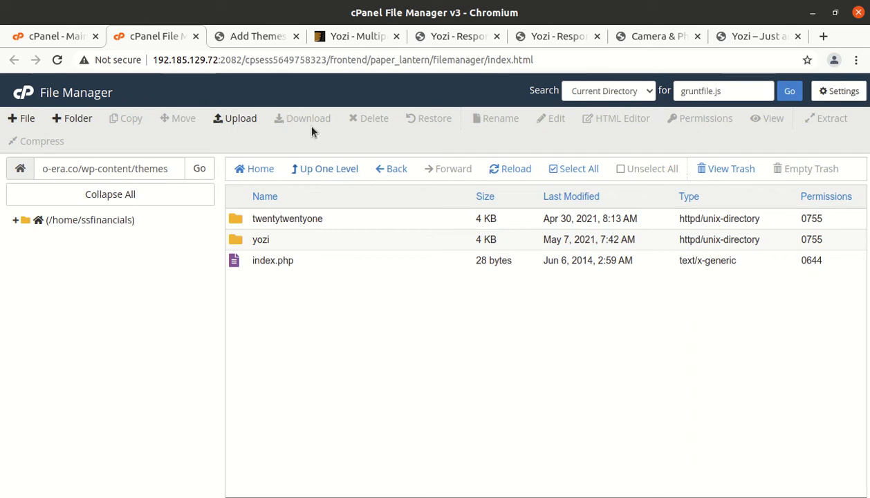
left_click(272, 35)
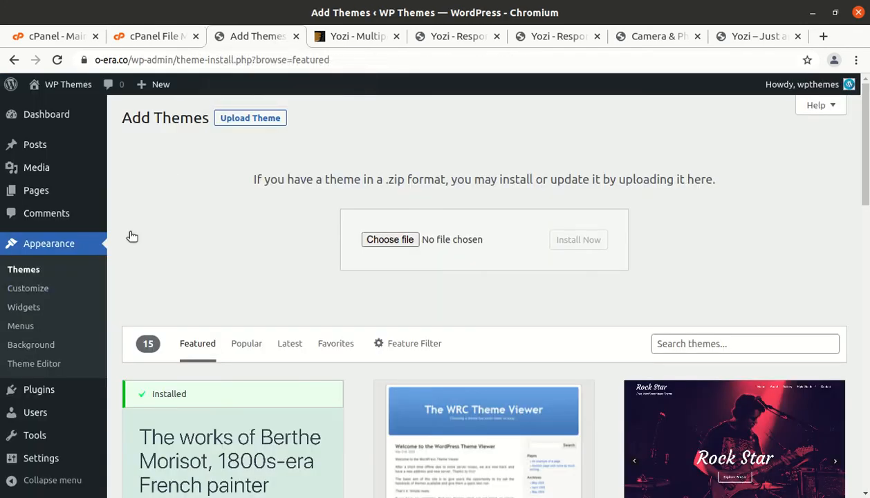
left_click(36, 277)
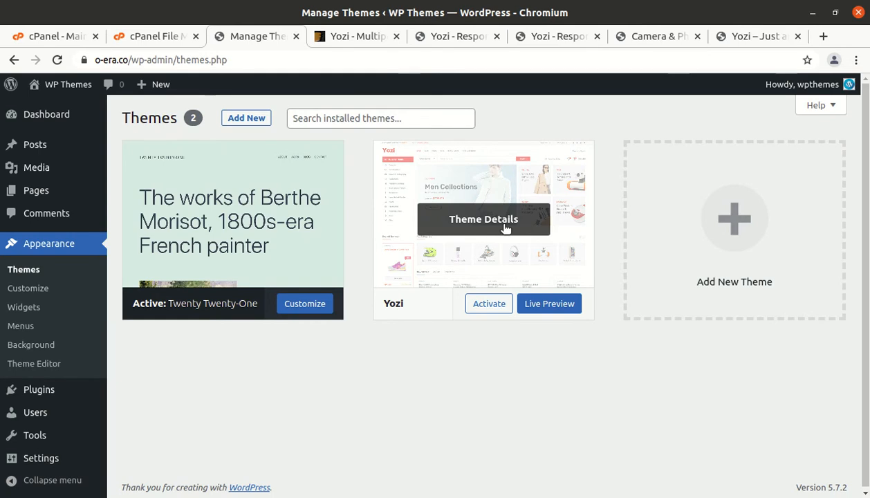
left_click(467, 228)
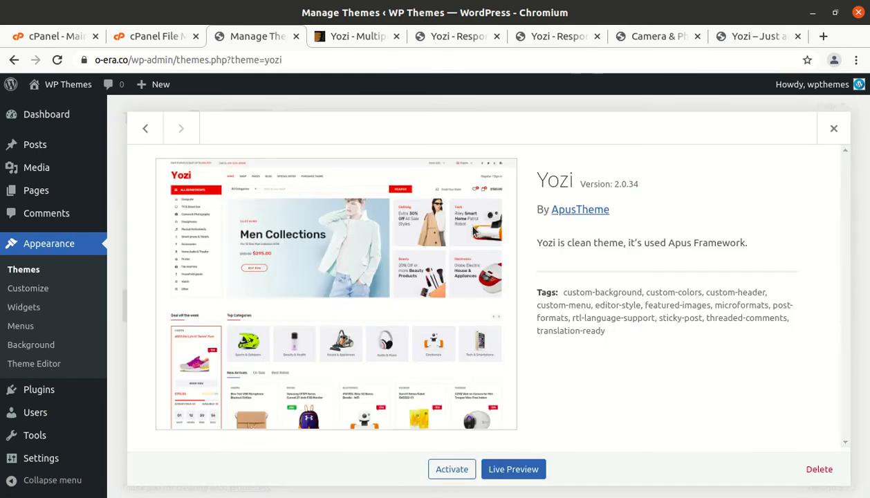
left_click_drag(532, 178, 570, 178)
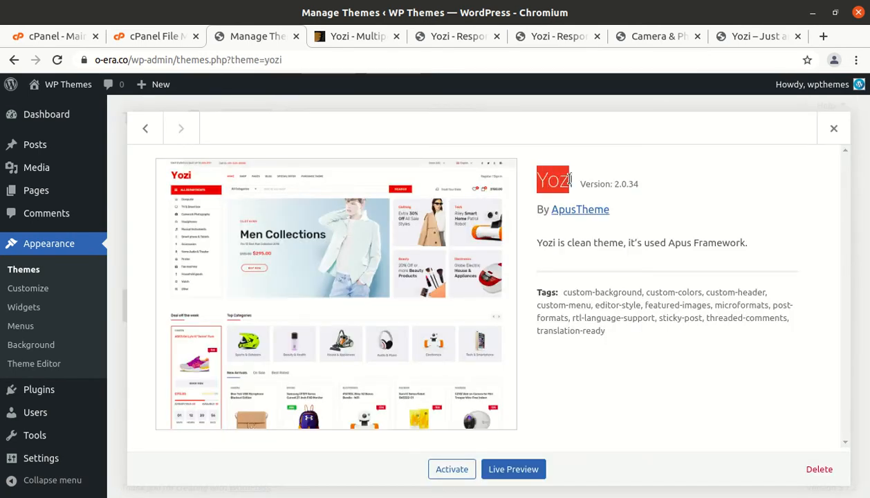
left_click(623, 186)
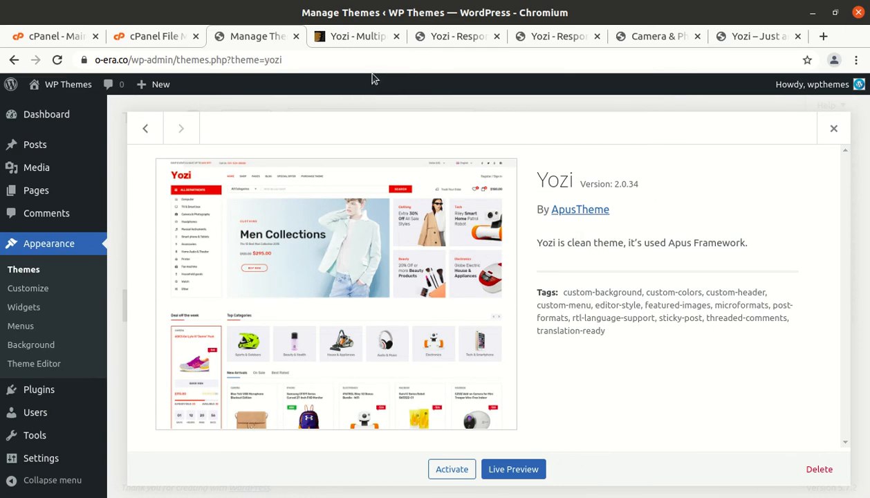
- Review the Yozi item page on ThemeForest, including the author status, sales, creation and last update dates, compatibility and description
left_click(353, 40)
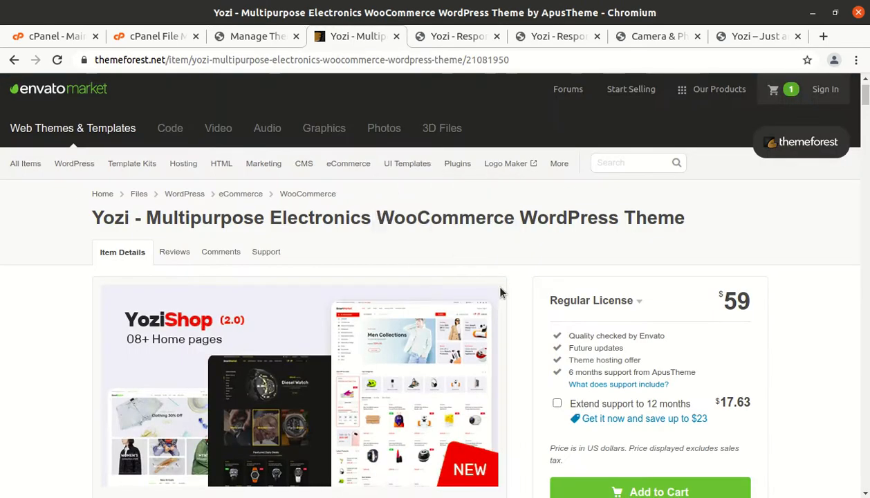
scroll(501, 292, "down", 5)
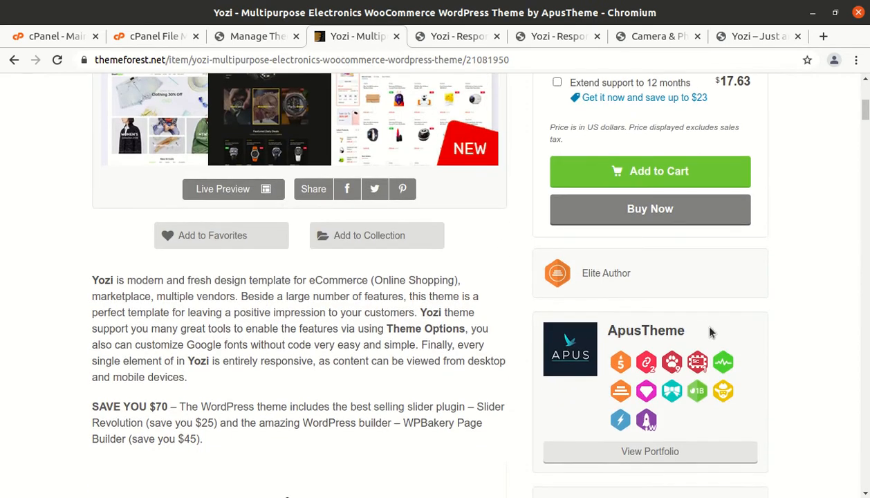
left_click_drag(637, 274, 573, 287)
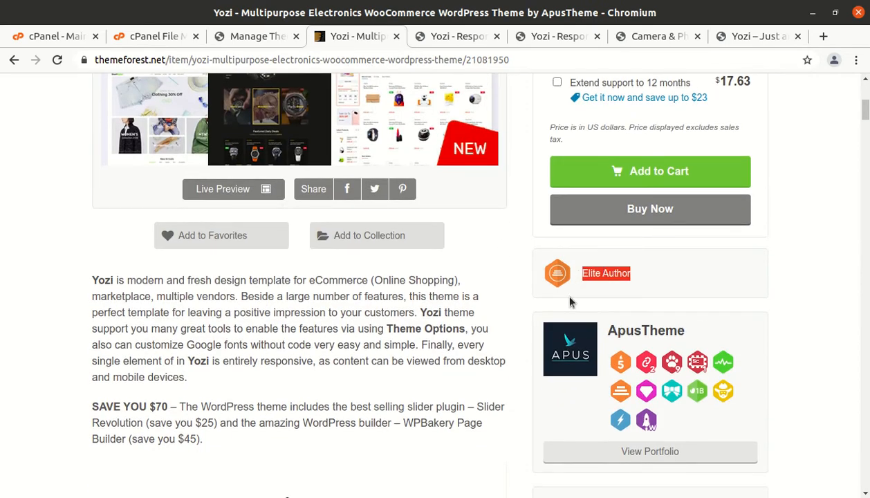
scroll(405, 442, "down", 3)
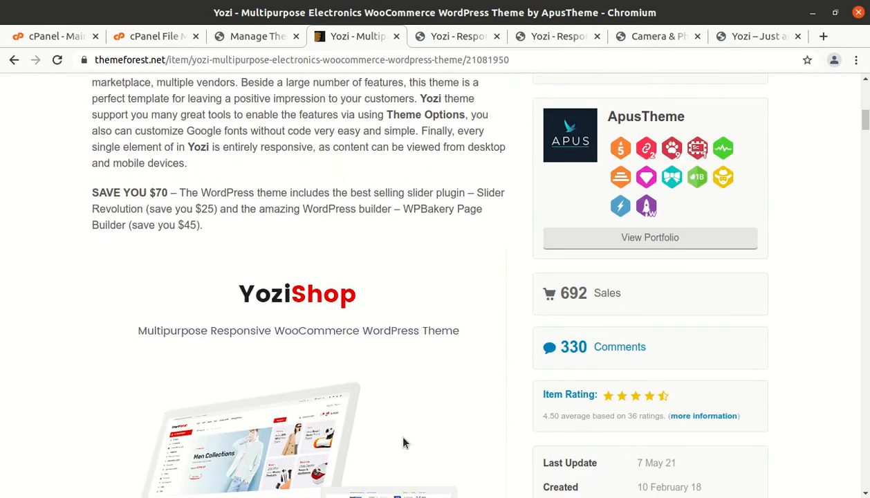
scroll(417, 440, "down", 1)
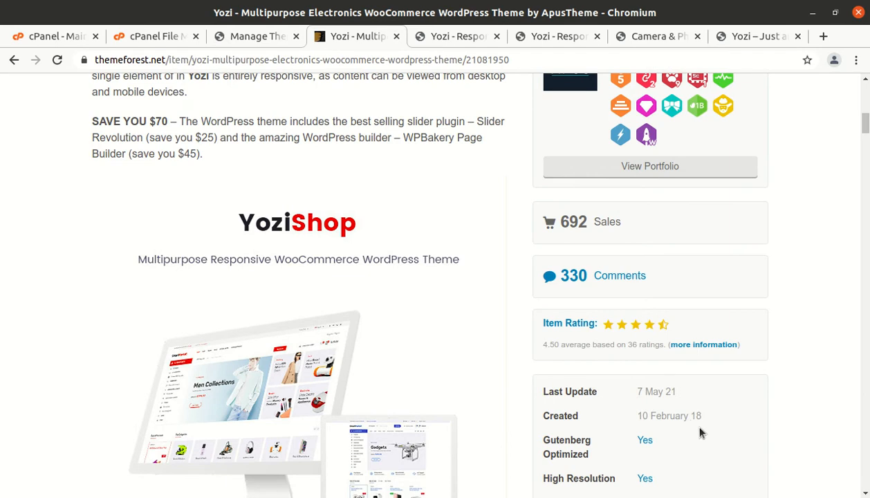
left_click_drag(705, 416, 637, 420)
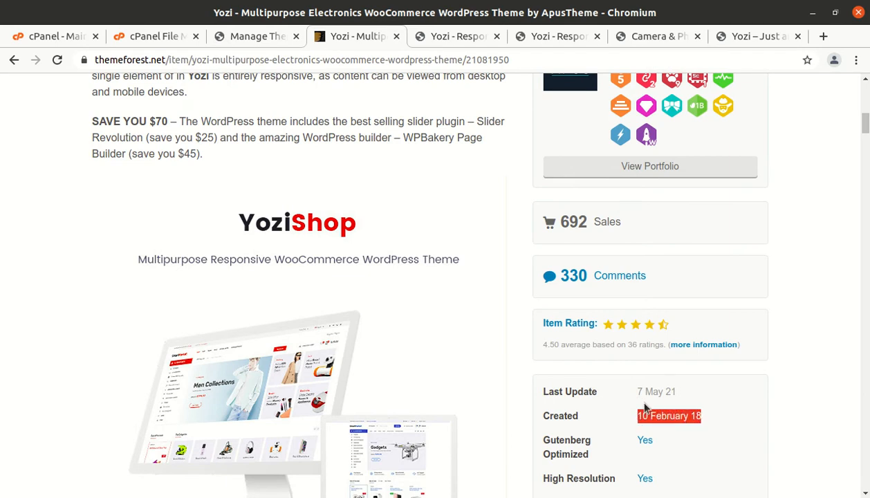
left_click_drag(676, 391, 630, 400)
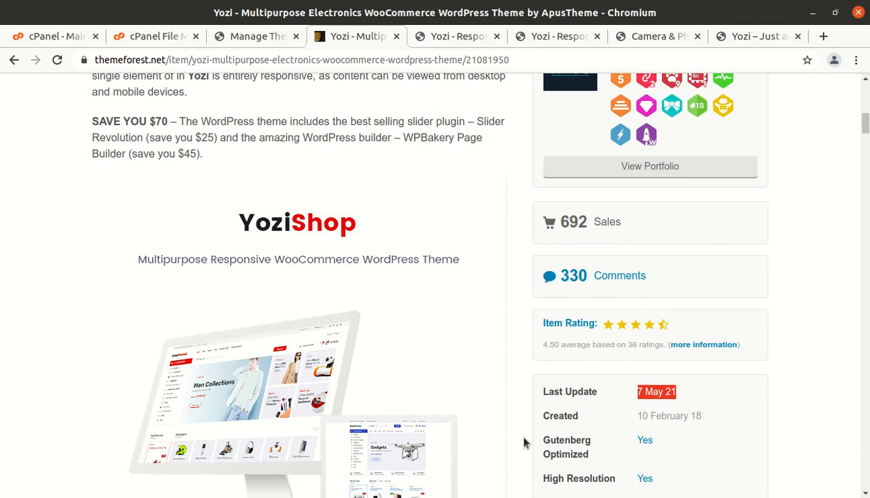
scroll(377, 456, "down", 5)
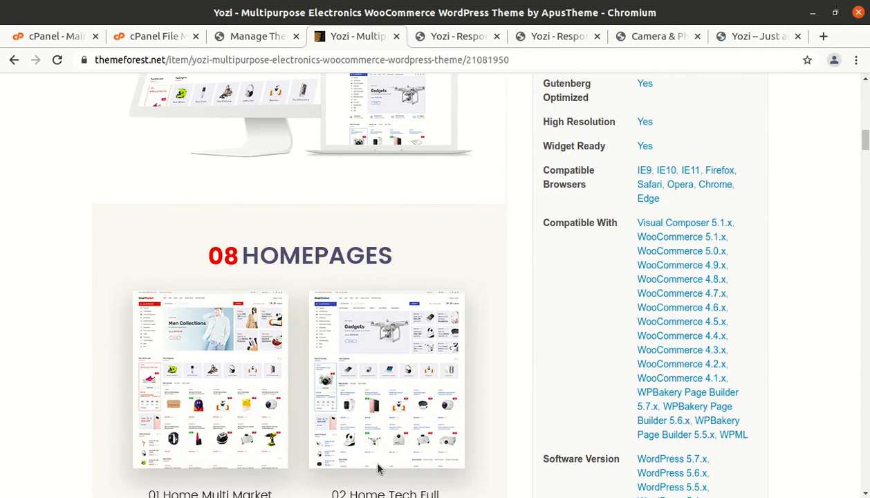
scroll(377, 469, "up", 12)
scroll(378, 469, "up", 2)
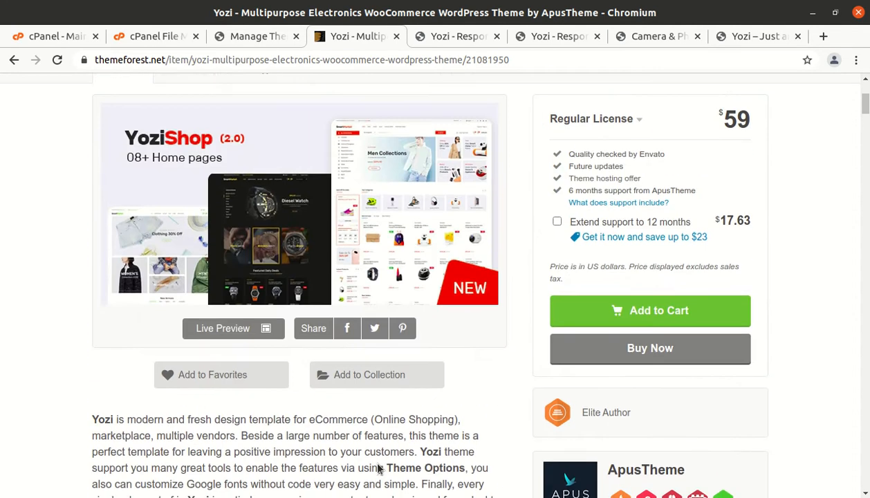
scroll(378, 468, "down", 3)
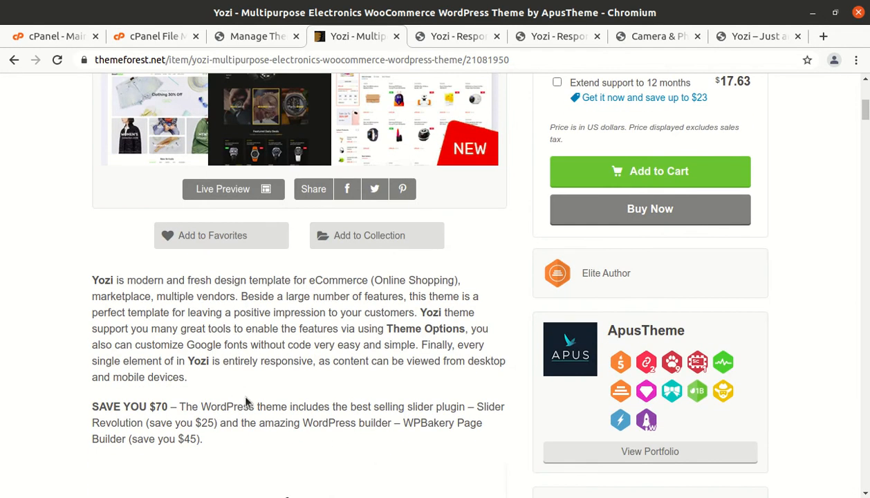
scroll(247, 401, "up", 5)
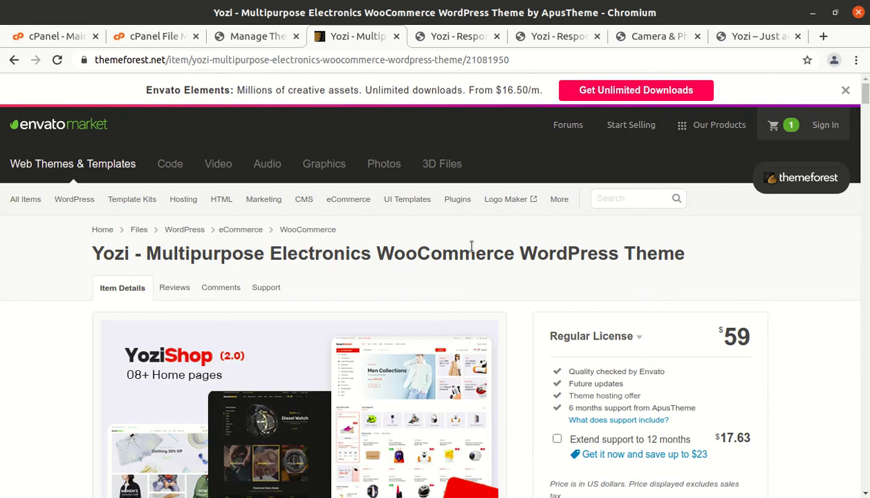
- Return to WordPress, activate the Yozi theme, and open the installation page for its required and recommended plugins
left_click(264, 35)
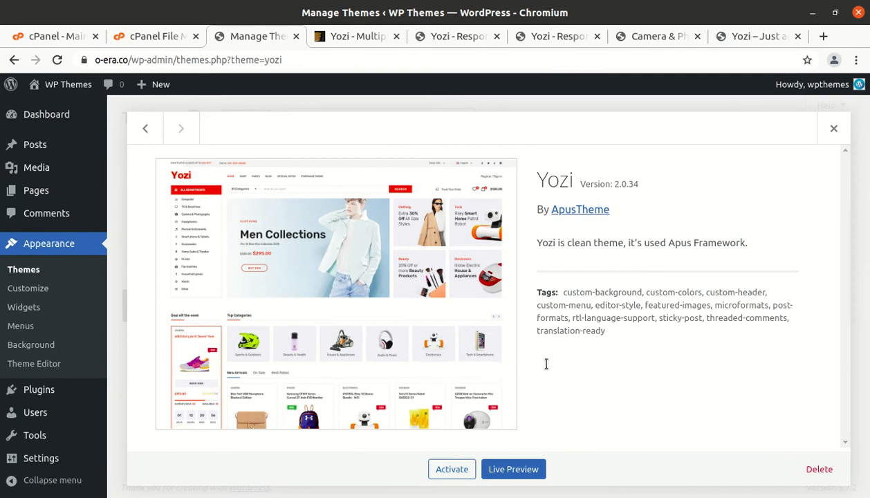
left_click(459, 470)
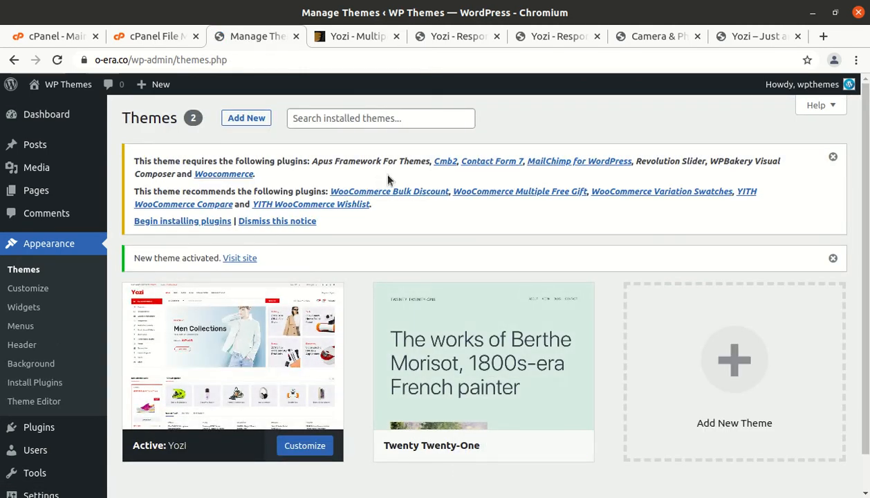
left_click_drag(371, 204, 135, 162)
left_click(512, 217)
left_click(201, 221)
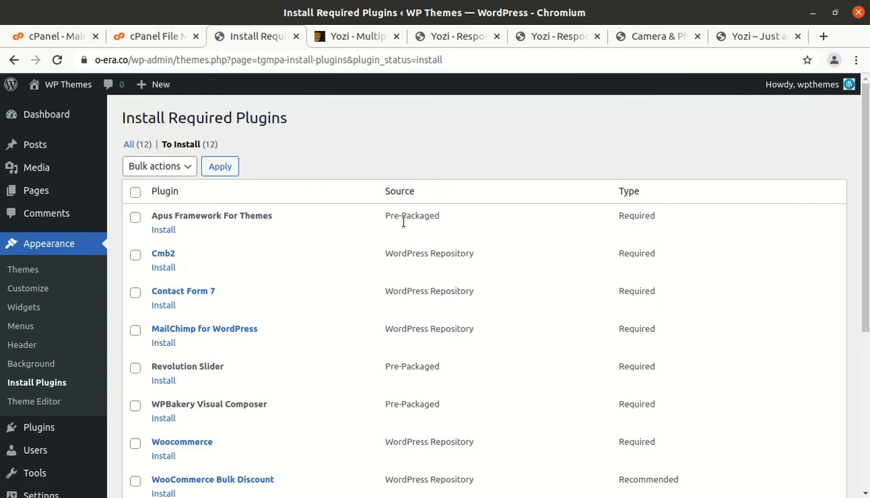
- Review the list of plugins to install, checking each one's source and whether it is required or recommended
scroll(437, 228, "down", 2)
scroll(439, 314, "up", 2)
scroll(308, 373, "down", 3)
scroll(212, 334, "up", 3)
scroll(344, 316, "down", 7)
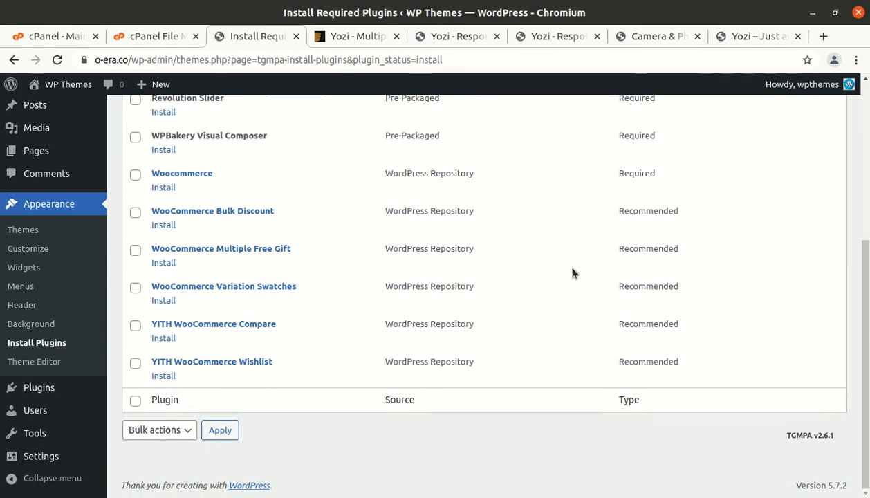
scroll(521, 378, "up", 2)
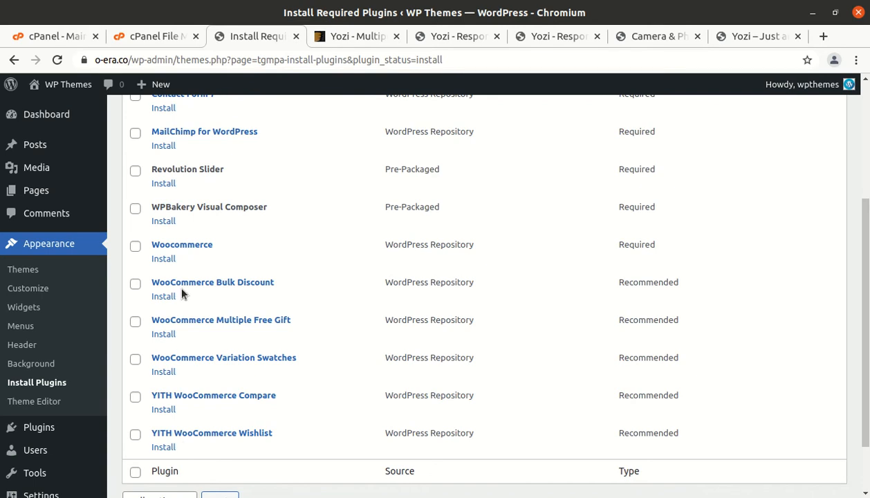
scroll(169, 386, "up", 1)
scroll(167, 382, "up", 5)
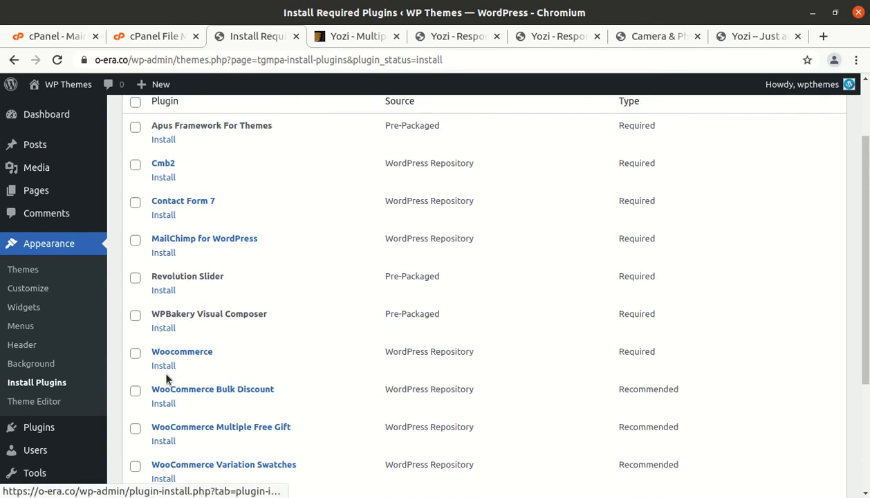
- Select all the listed plugins and run the bulk Install action on them
left_click(135, 191)
left_click(168, 168)
left_click(163, 196)
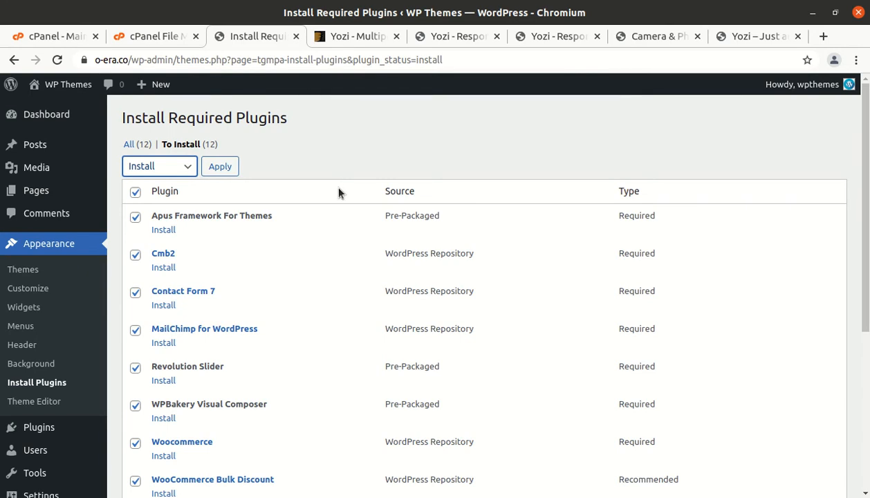
scroll(324, 244, "down", 5)
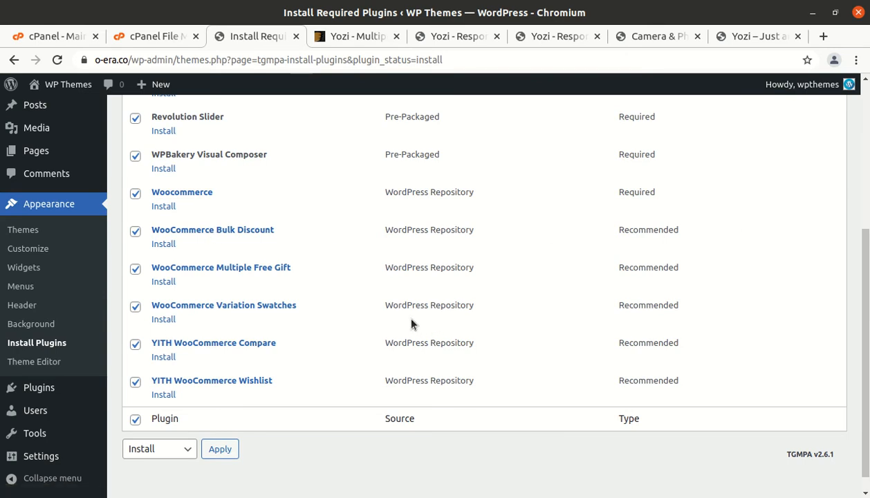
scroll(214, 295, "up", 4)
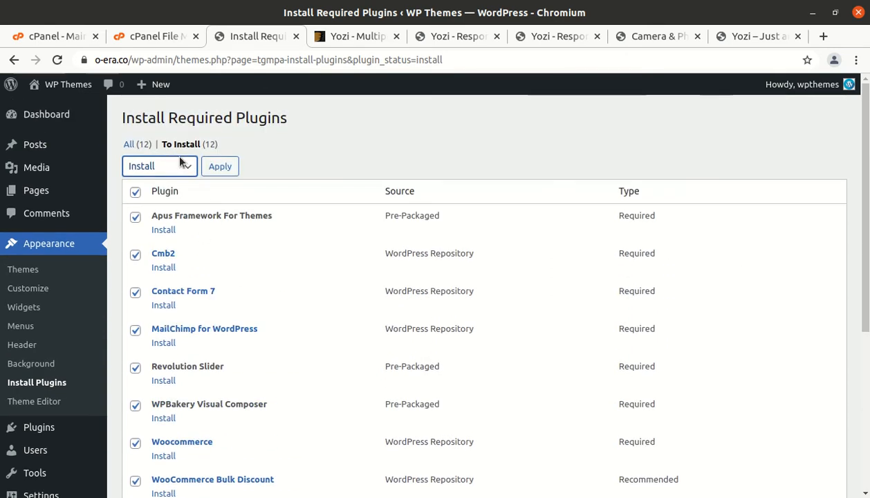
left_click(216, 171)
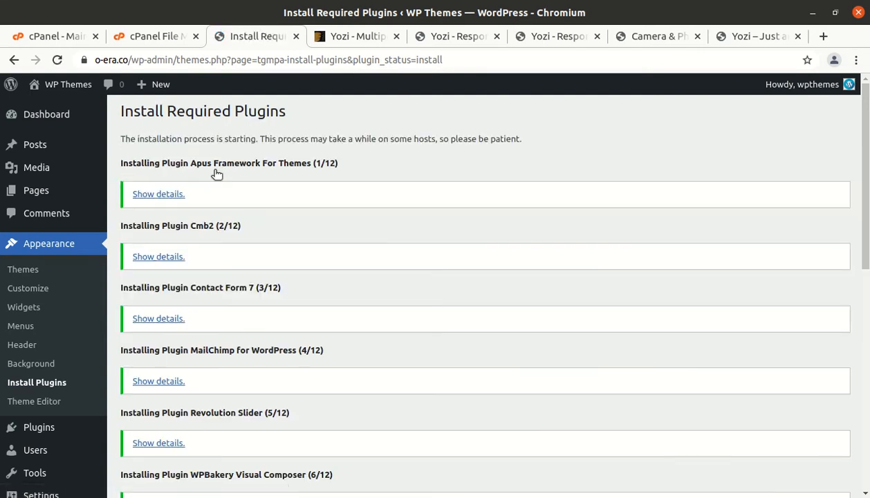
- Check the installation log through the last plugin and return to the required plugins installer
scroll(217, 174, "down", 10)
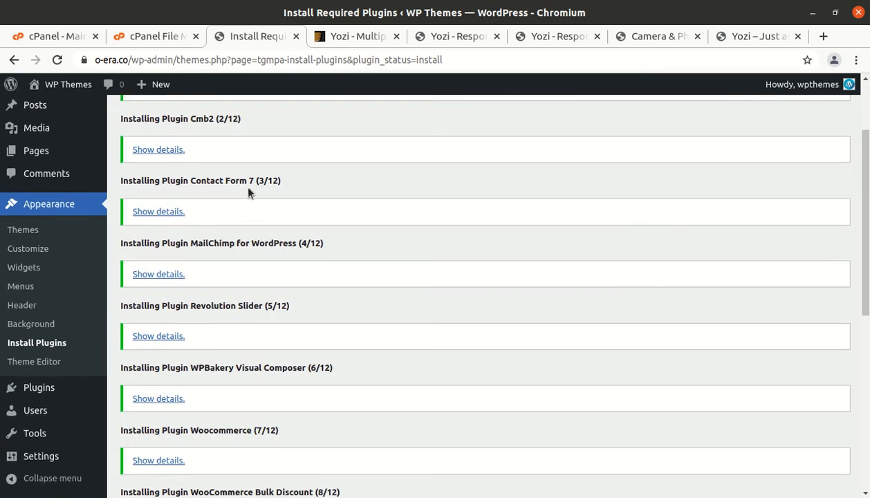
scroll(252, 197, "down", 3)
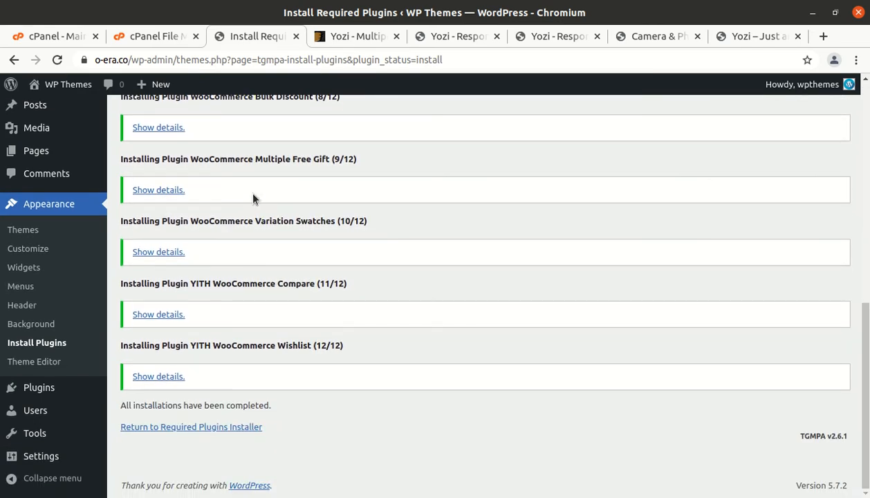
left_click(175, 430)
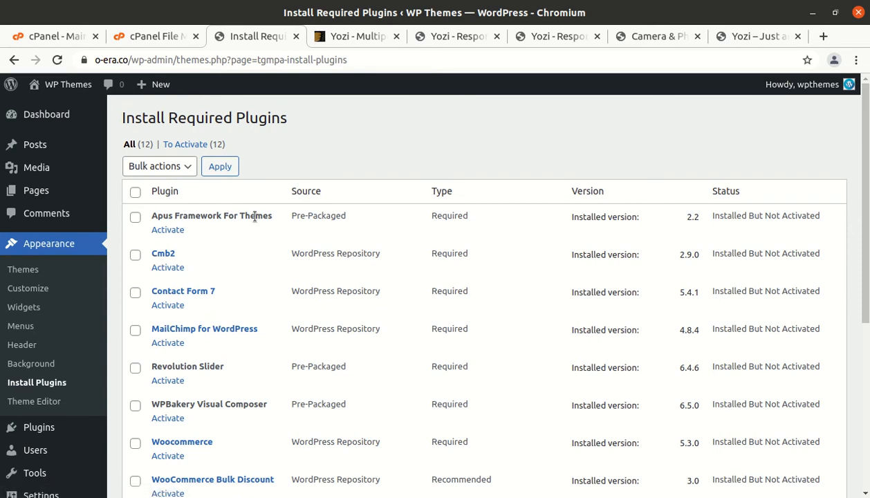
- Select all the installed plugins and run the bulk Activate action on them
scroll(177, 231, "down", 5)
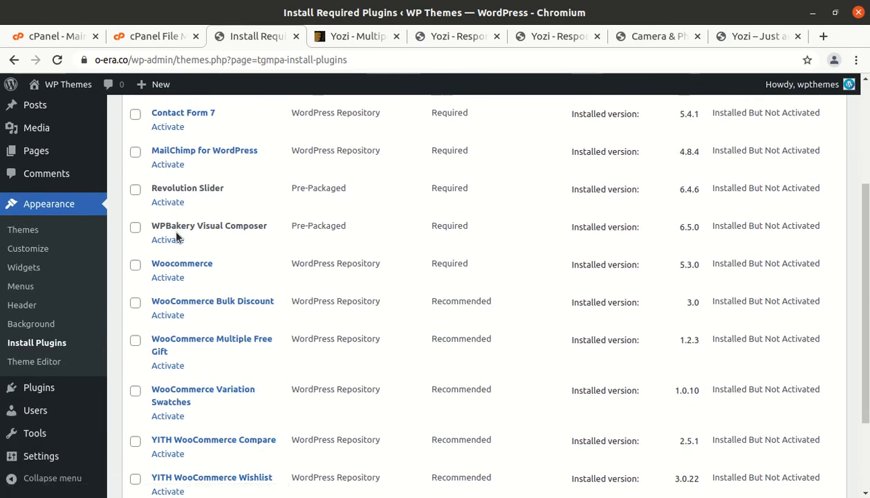
scroll(177, 233, "down", 3)
scroll(177, 237, "up", 1)
scroll(175, 235, "up", 7)
left_click(134, 191)
left_click(174, 173)
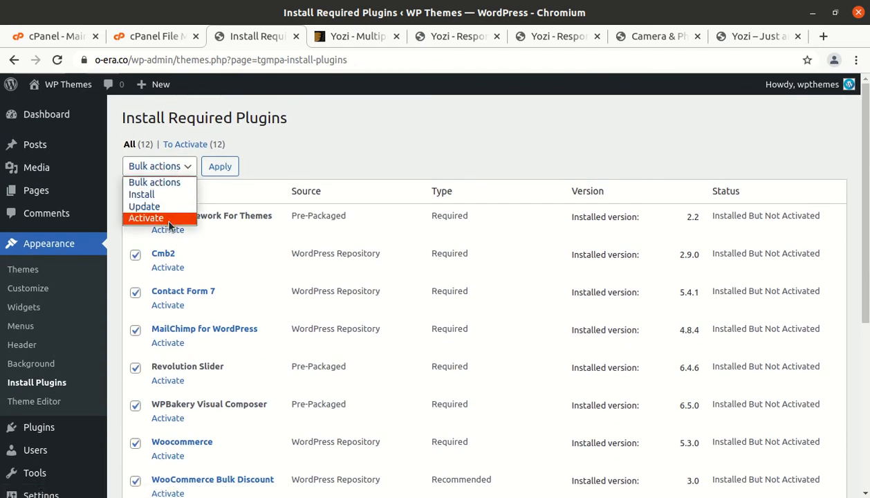
left_click(166, 218)
left_click(230, 169)
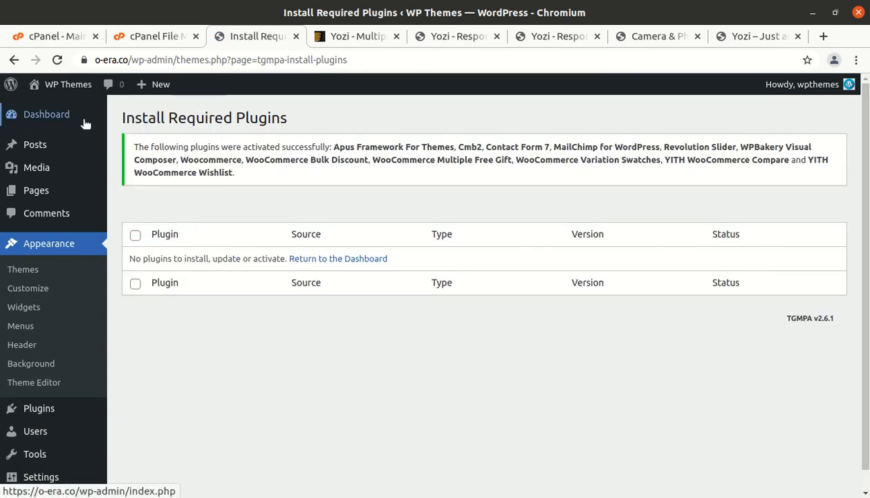
- Go to the dashboard and look through the WooCommerce setup wizard's store details form, including the address, country, city and post code fields
left_click(60, 122)
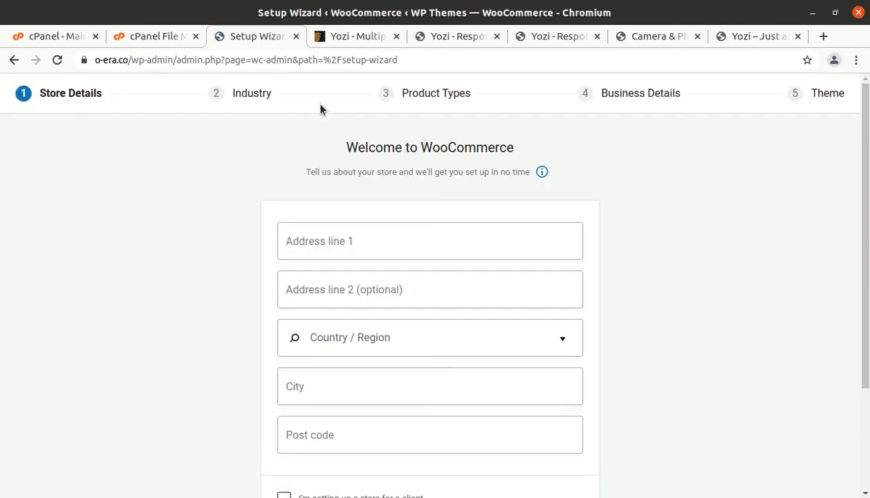
left_click(306, 239)
left_click(304, 290)
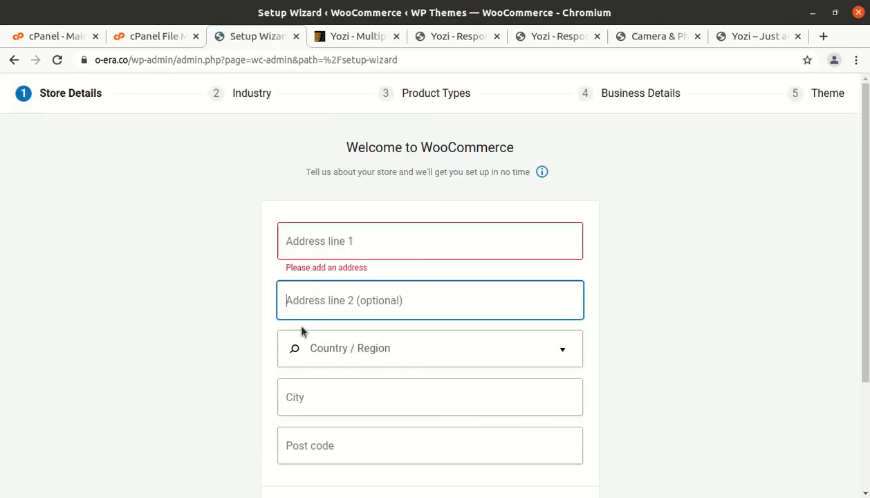
left_click(305, 349)
left_click(298, 431)
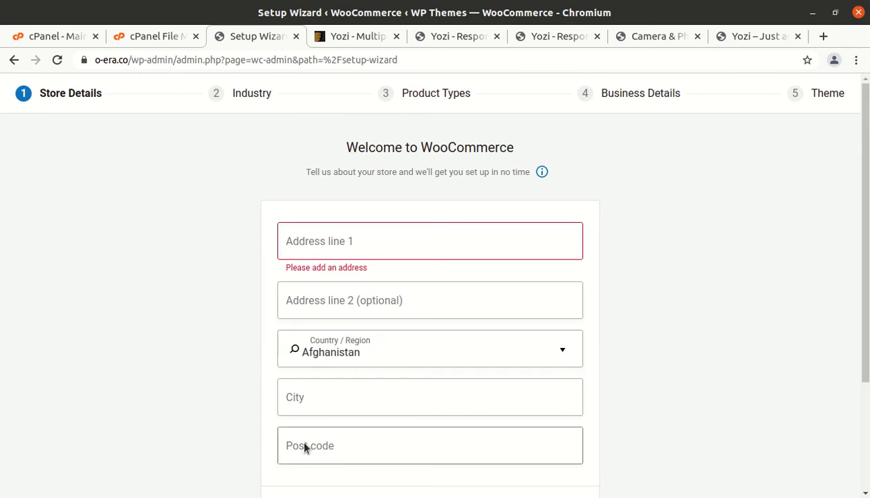
scroll(424, 277, "down", 3)
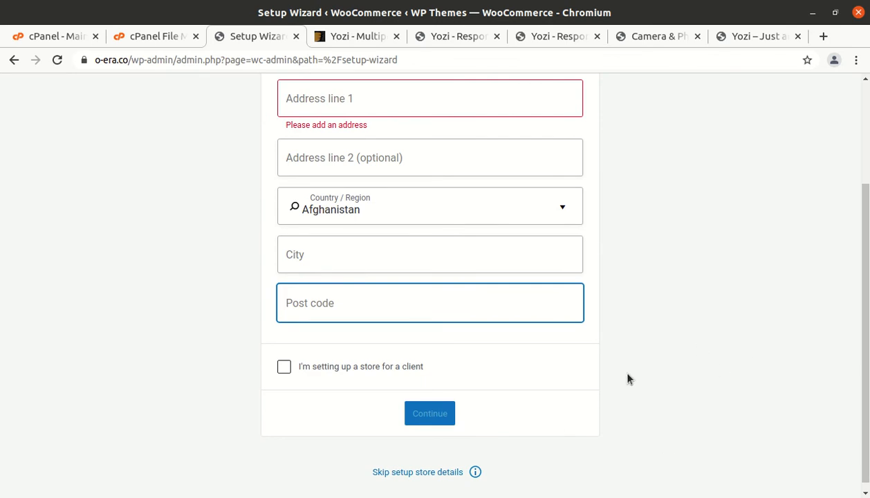
scroll(291, 247, "down", 1)
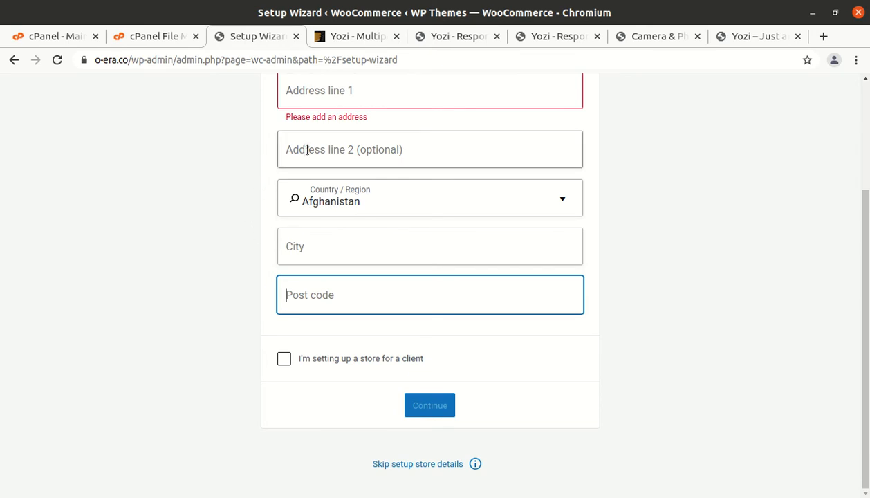
scroll(400, 290, "up", 3)
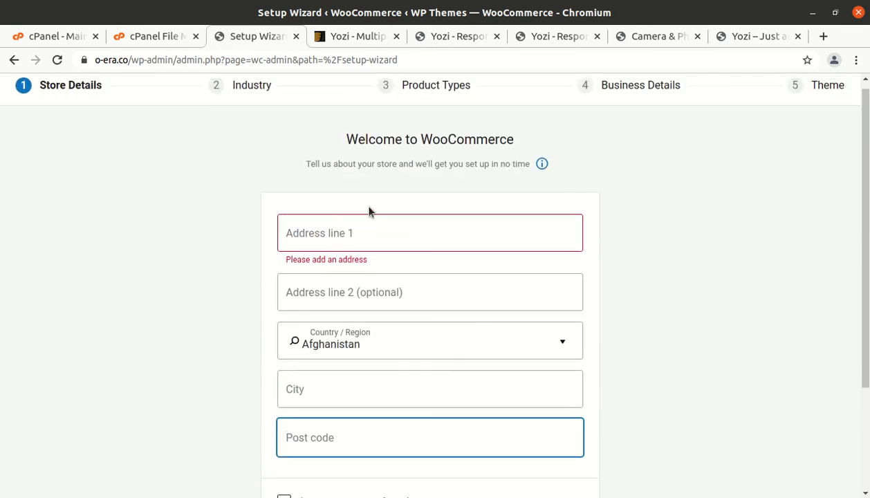
scroll(540, 249, "down", 2)
scroll(316, 169, "up", 1)
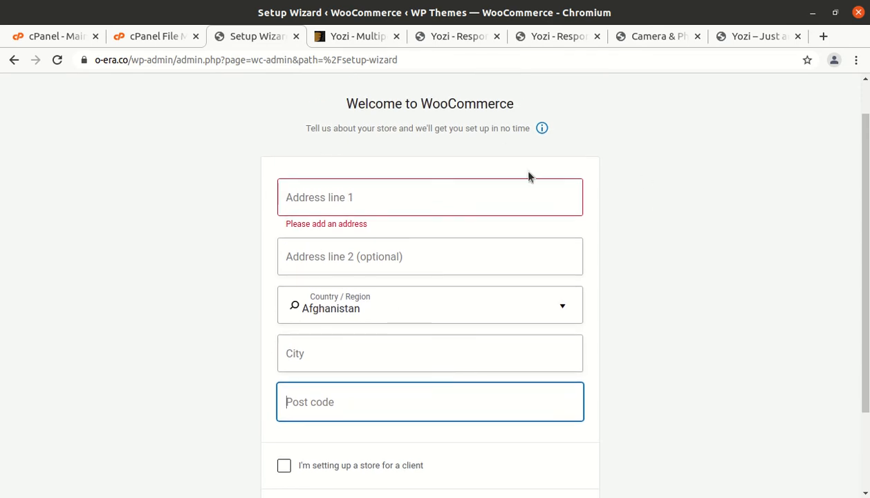
scroll(451, 337, "down", 2)
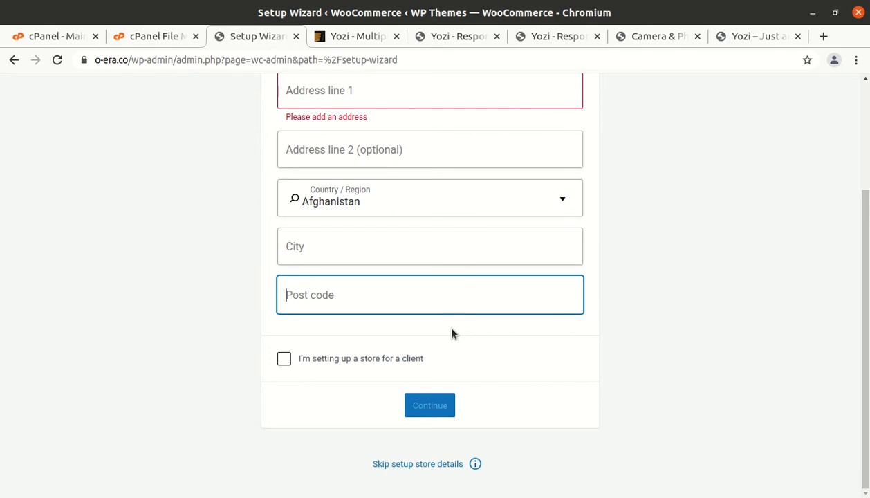
scroll(456, 267, "up", 2)
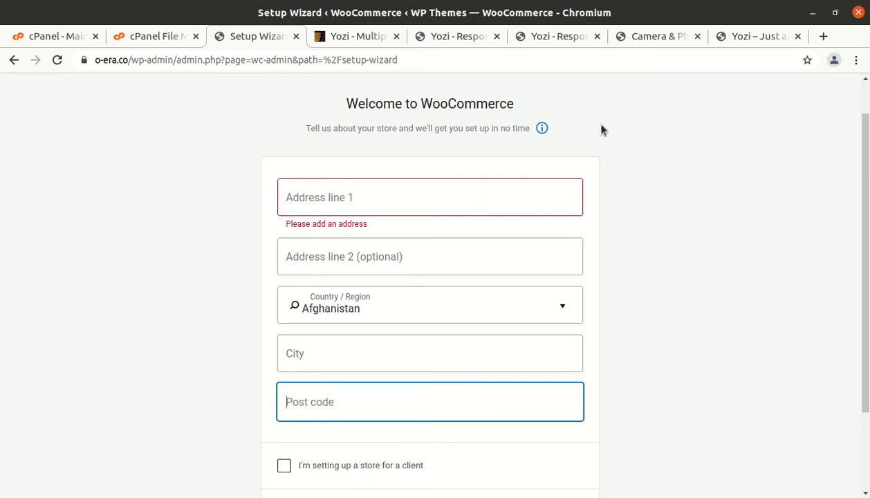
scroll(325, 257, "down", 2)
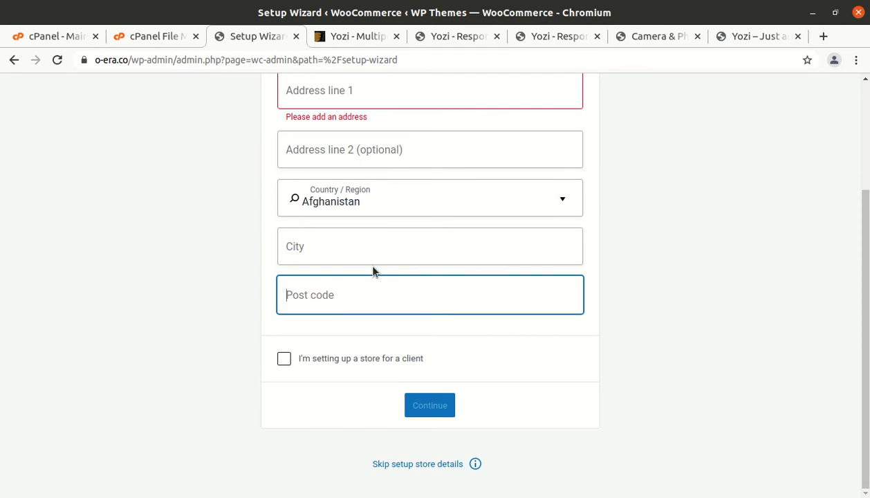
- Skip the store details setup, declining usage tracking, and dismiss the WooCommerce welcome message
left_click(430, 464)
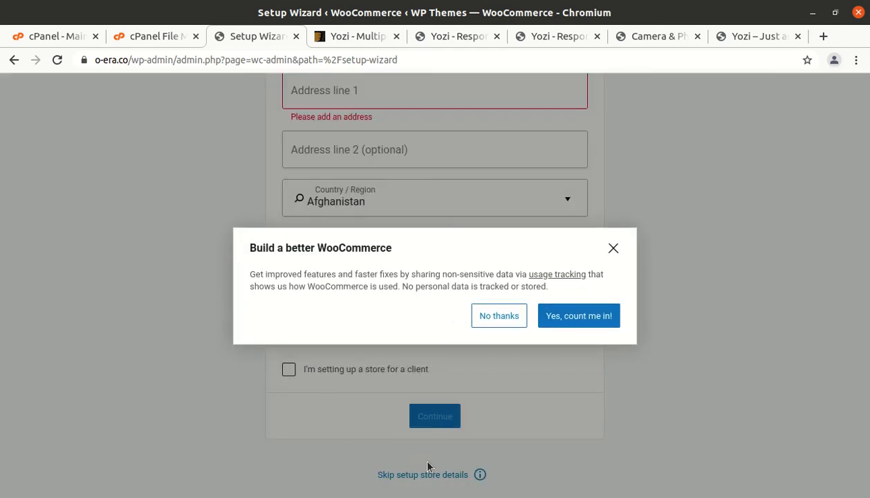
left_click(477, 317)
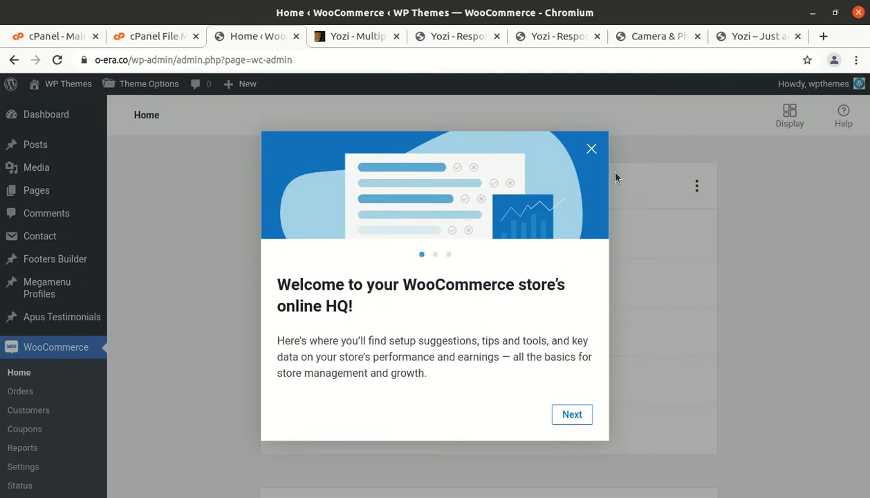
left_click(592, 145)
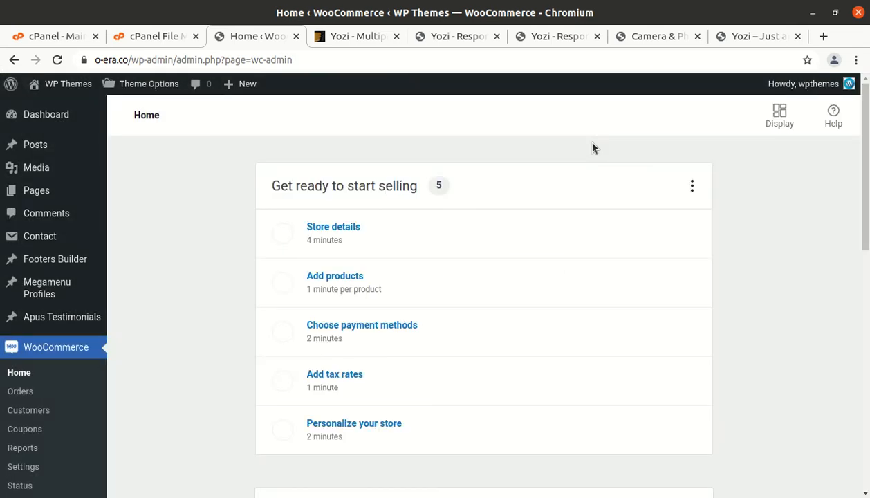
- Open the live site in a new tab and examine its front page from header to footer
mouse_move(57, 118)
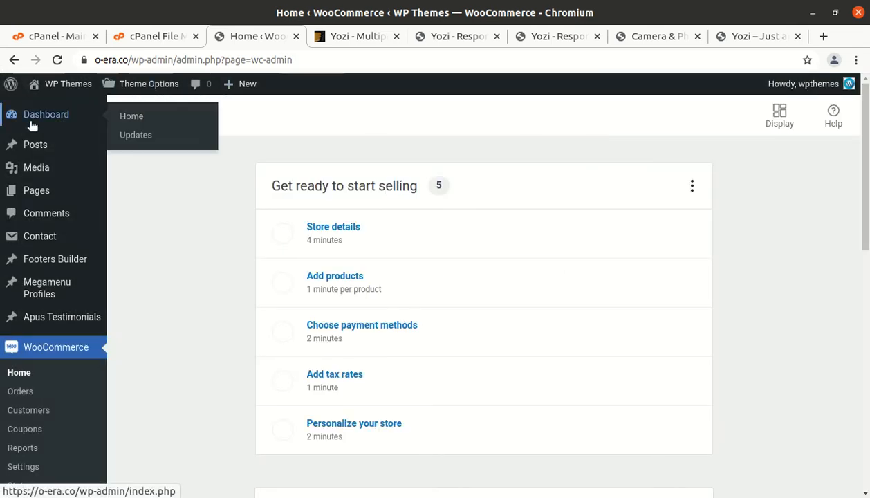
mouse_move(43, 89)
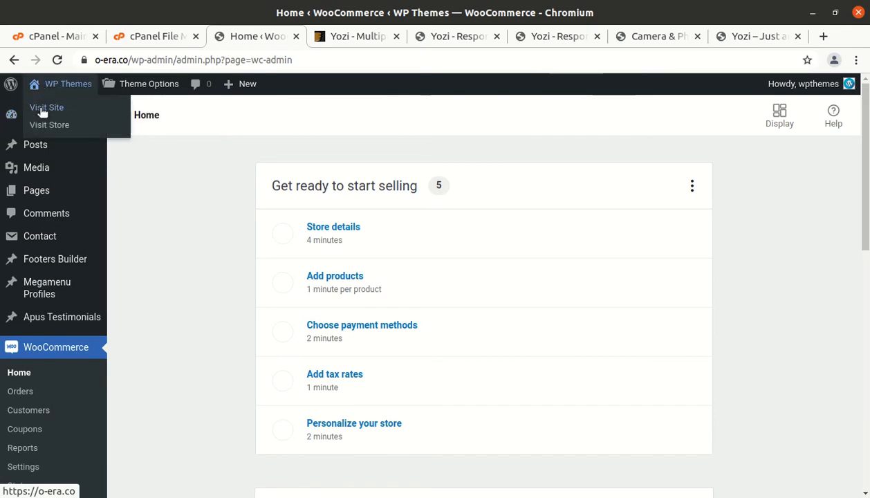
middle_click(43, 109)
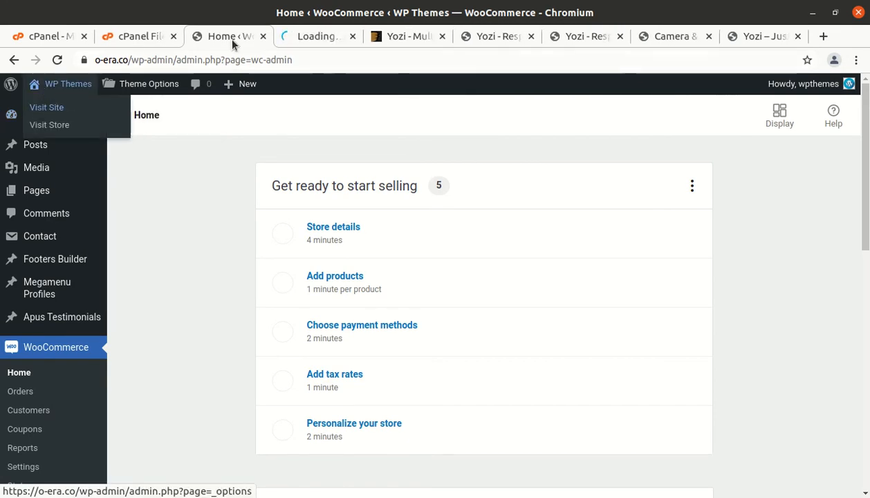
left_click(304, 38)
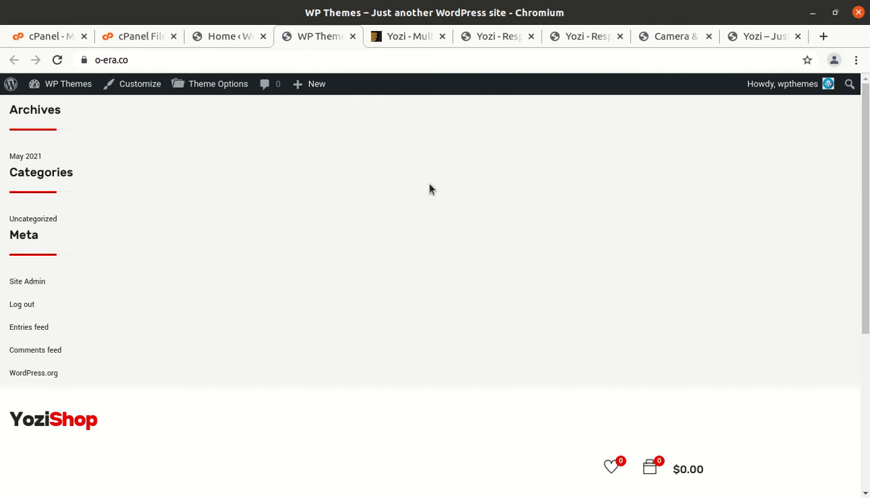
scroll(484, 159, "down", 4)
scroll(512, 156, "up", 1)
scroll(512, 154, "up", 3)
- Compare the site's front page with the Home 1, Home 2 and Home 3 layouts on the Yozi demo page, and return to the WooCommerce admin
left_click(478, 35)
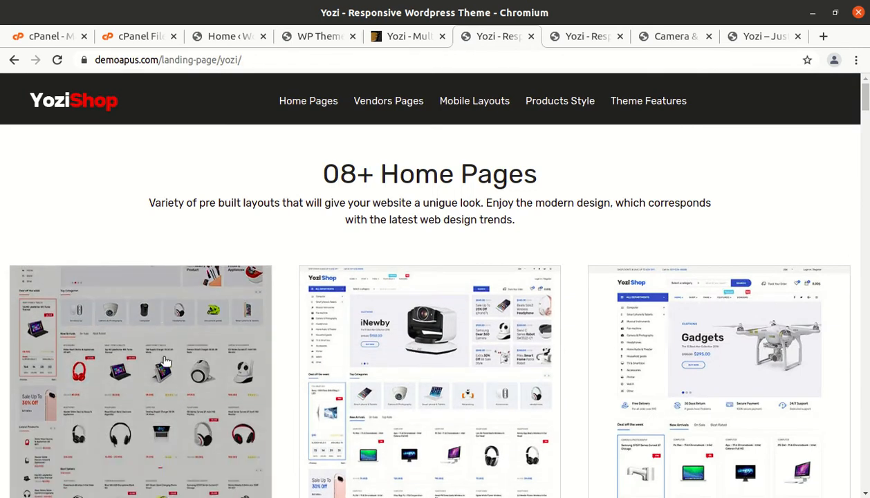
scroll(165, 356, "down", 2)
scroll(743, 284, "down", 1)
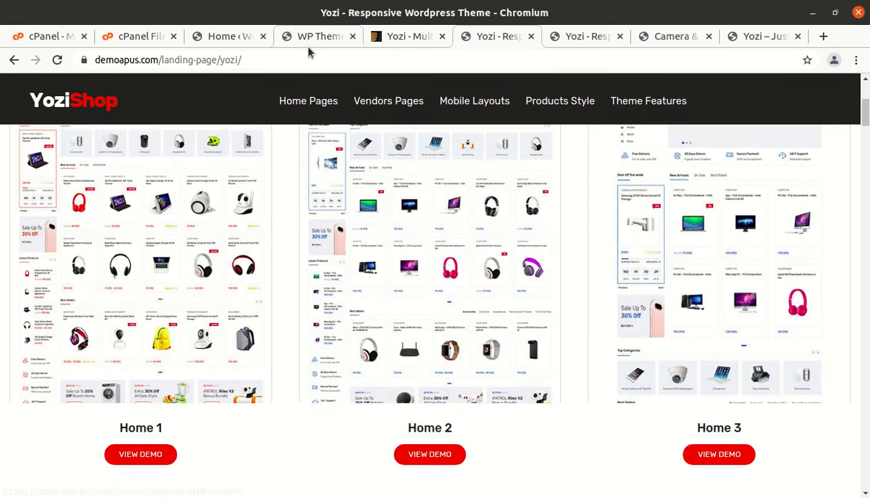
left_click(302, 39)
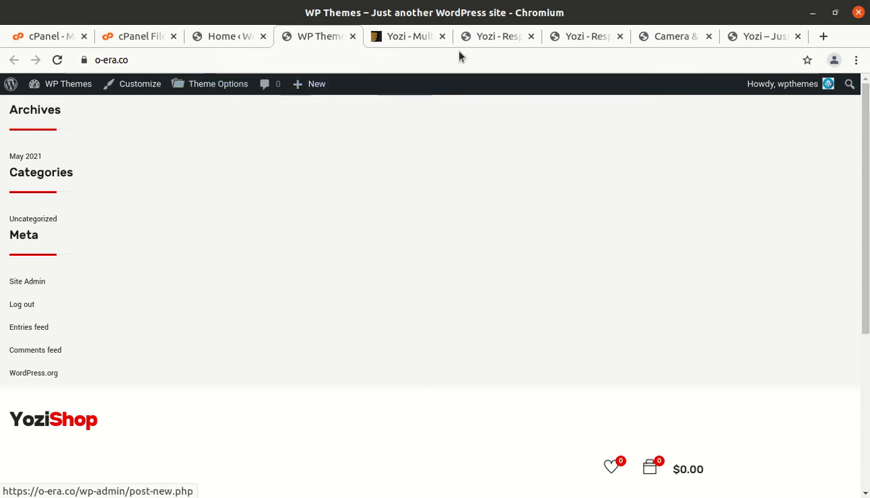
left_click(476, 38)
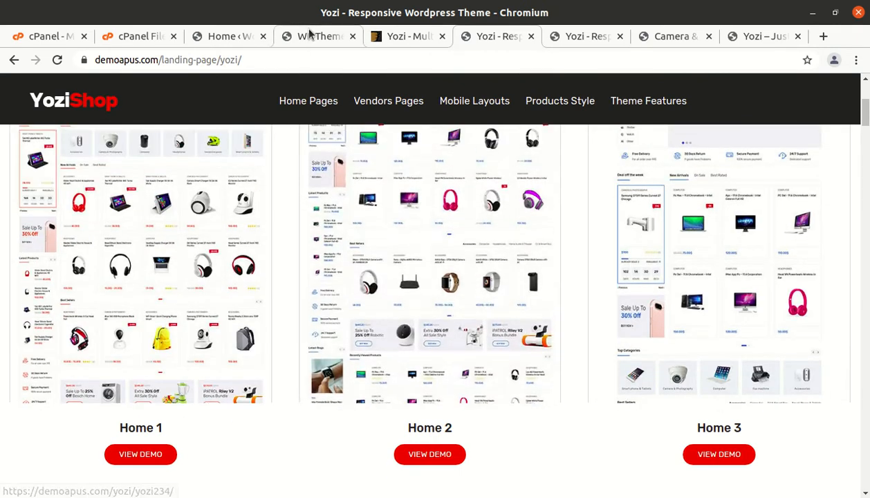
left_click(308, 36)
left_click(235, 34)
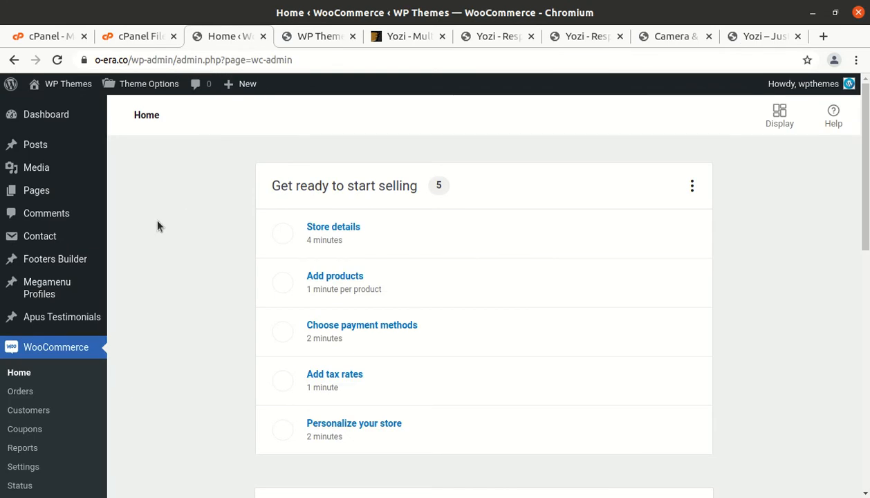
- Go to the WordPress dashboard, look through the admin sections, and open the Apus Demo Import tool
left_click(31, 123)
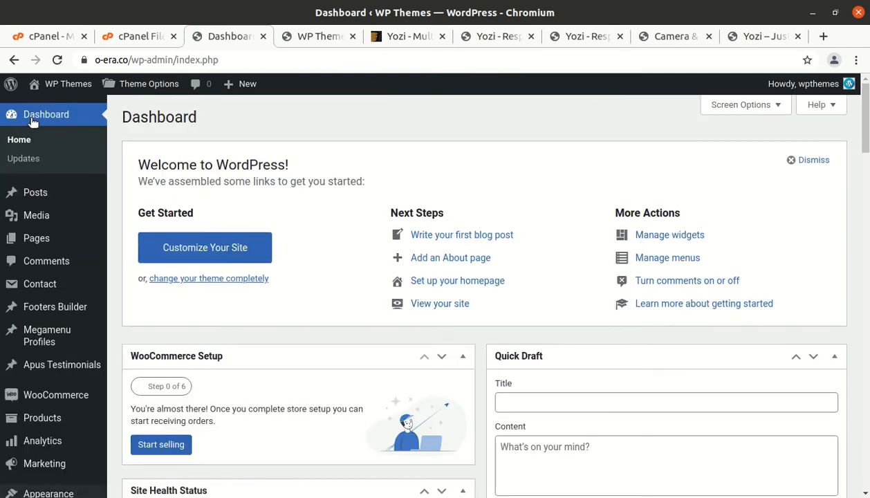
scroll(65, 276, "down", 2)
scroll(65, 278, "down", 2)
mouse_move(59, 353)
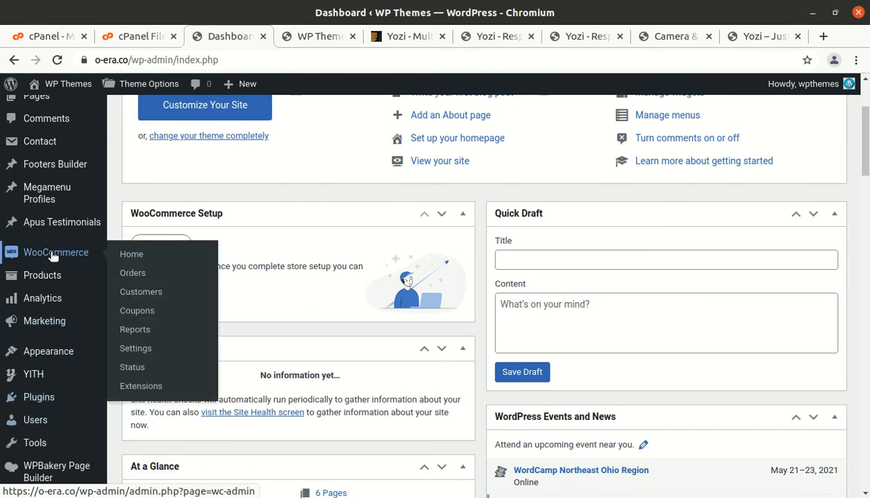
mouse_move(54, 223)
mouse_move(55, 194)
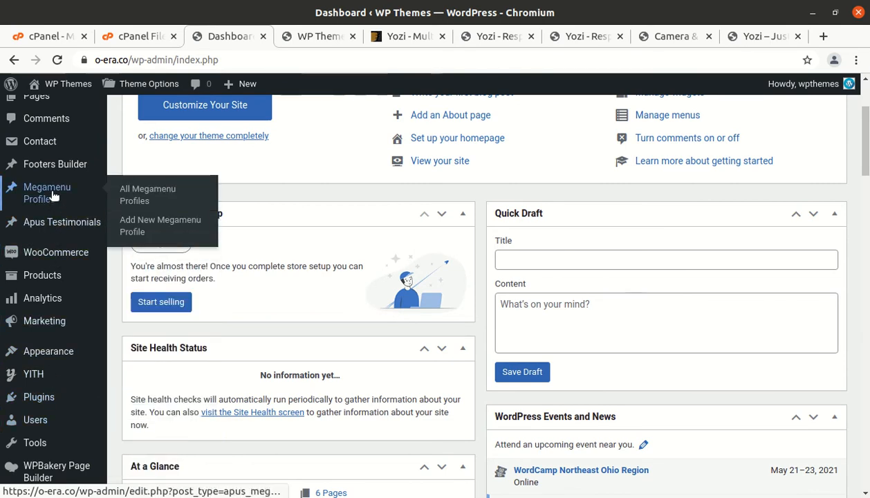
scroll(54, 190, "up", 1)
scroll(53, 189, "up", 3)
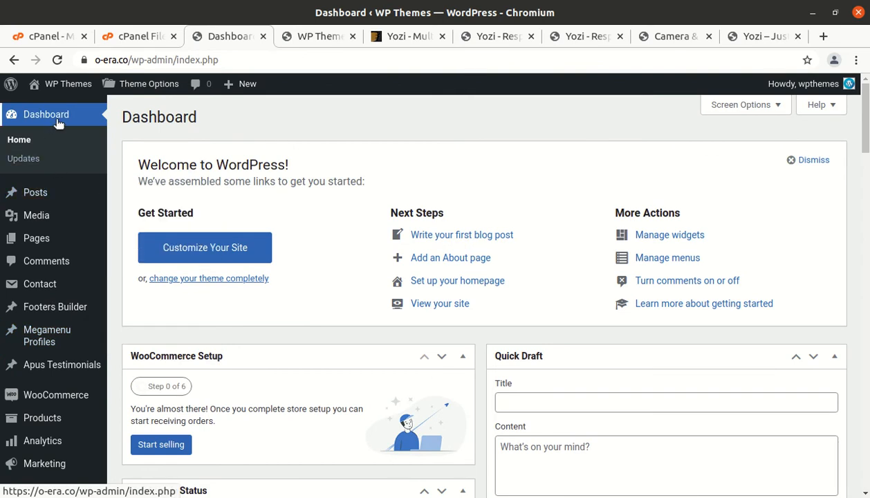
scroll(60, 121, "down", 5)
mouse_move(34, 301)
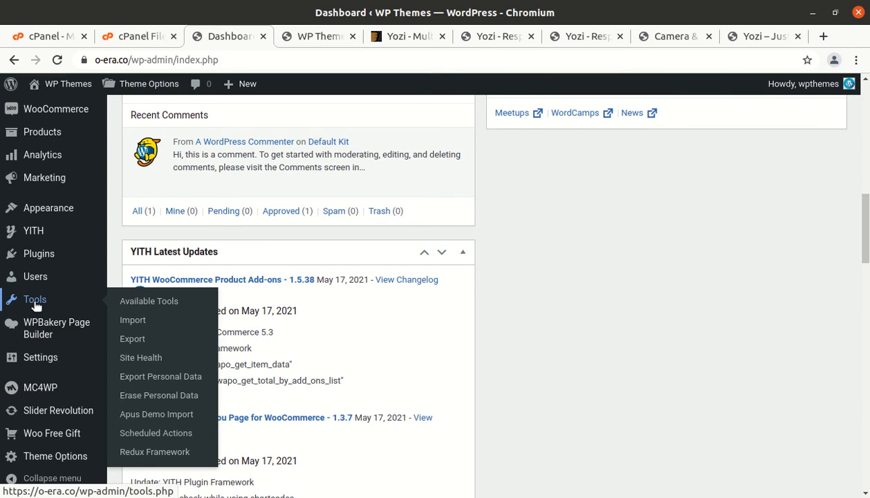
left_click(149, 419)
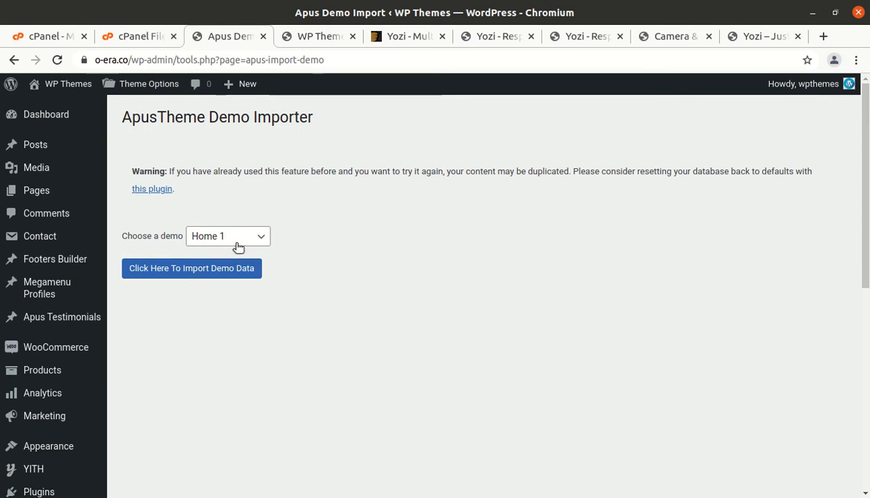
- Review the available demo choices, import the Home 1 demo data, and check the list of import stages
left_click(232, 238)
left_click(363, 261)
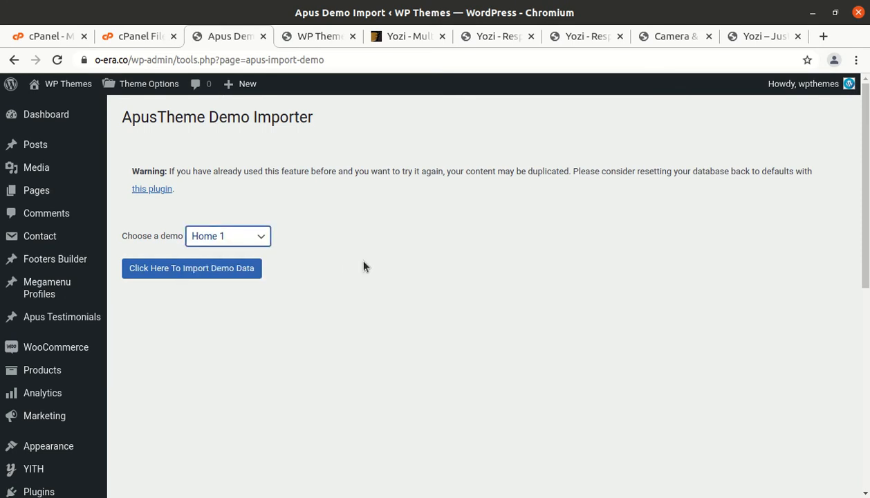
left_click(257, 233)
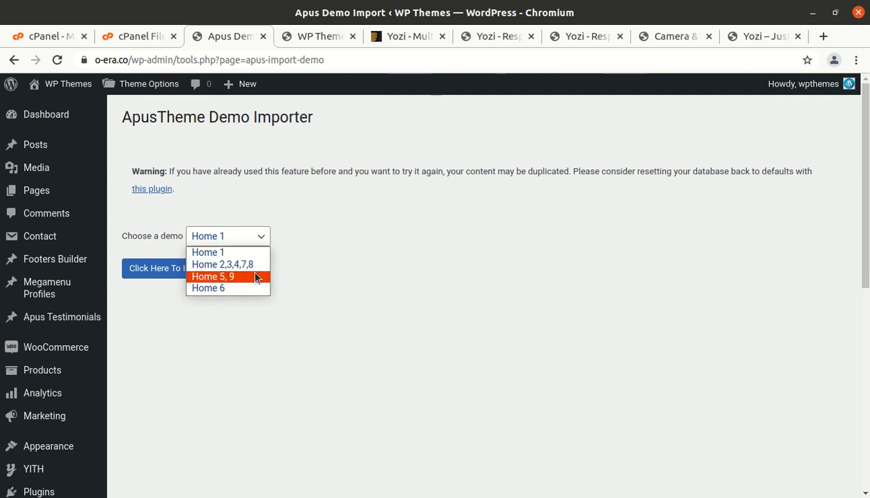
left_click(486, 240)
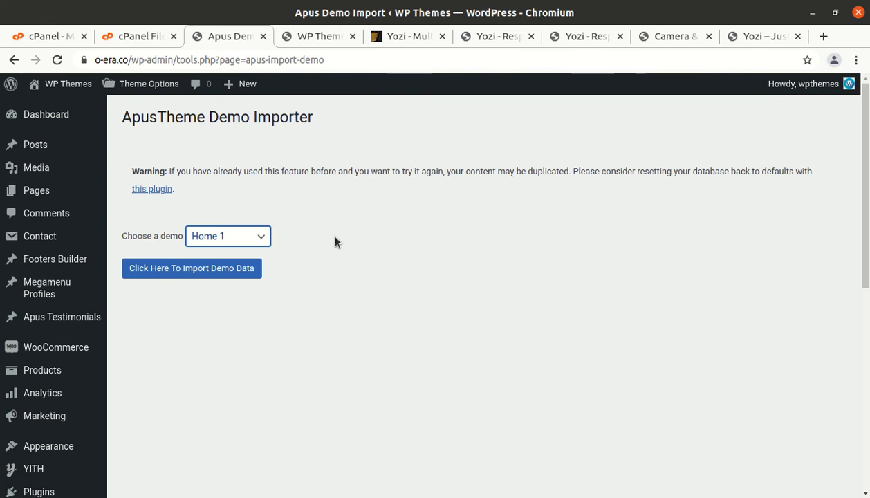
left_click(204, 275)
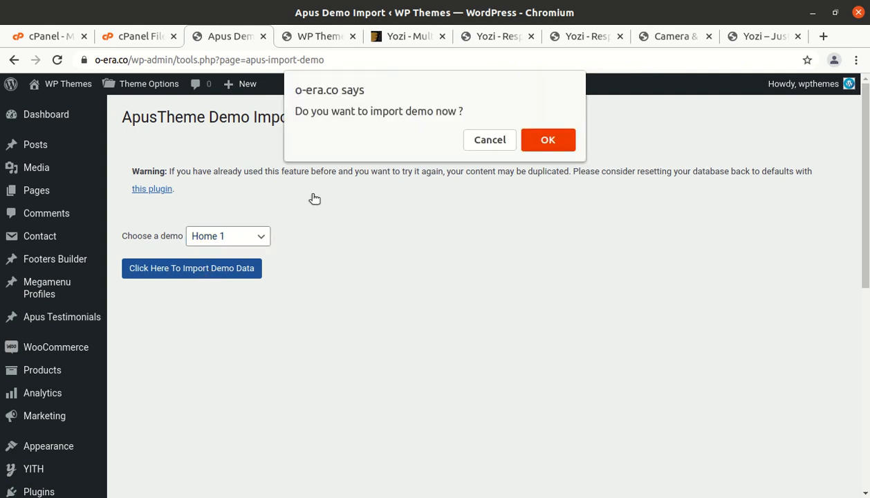
left_click(546, 139)
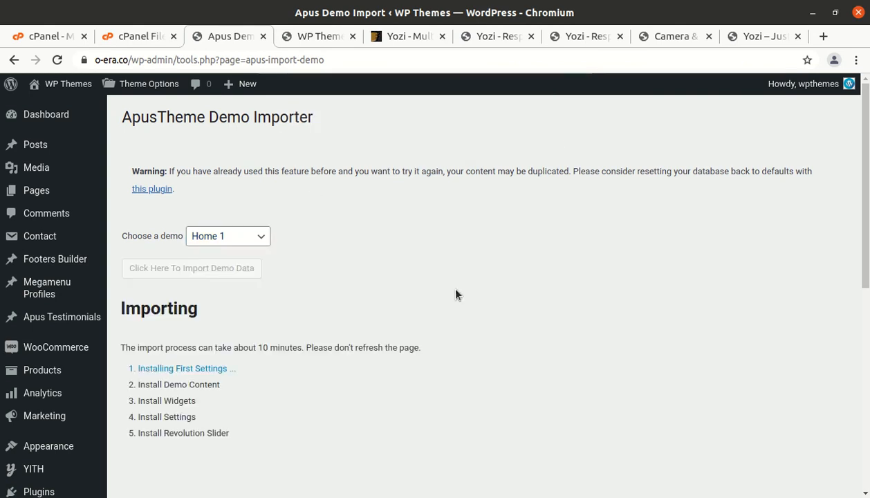
scroll(444, 297, "down", 1)
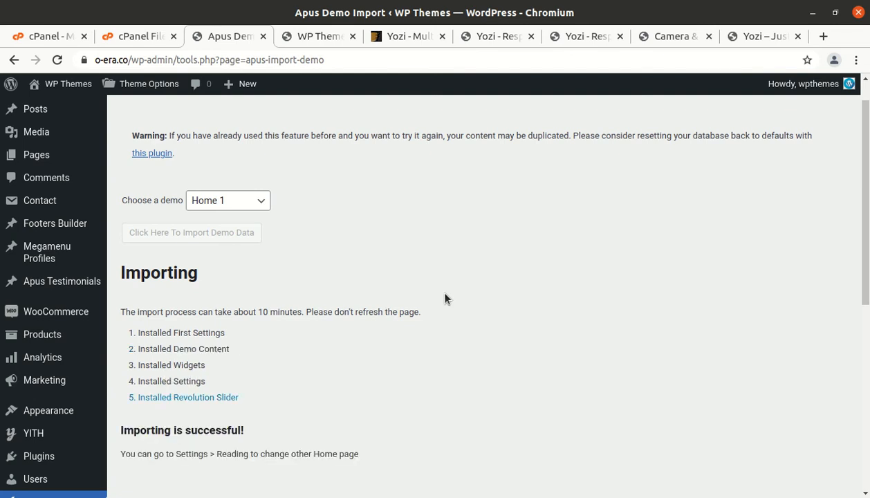
scroll(304, 452, "down", 1)
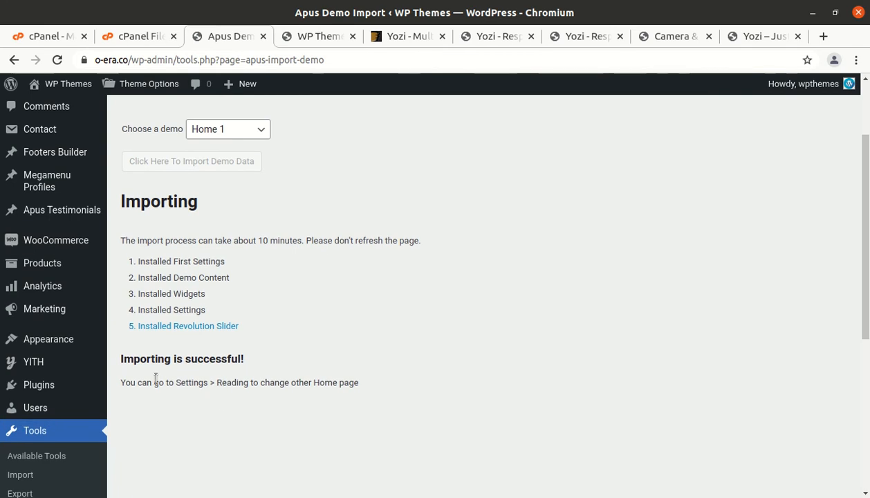
left_click_drag(123, 356, 135, 357)
left_click(181, 401)
double_click(158, 383)
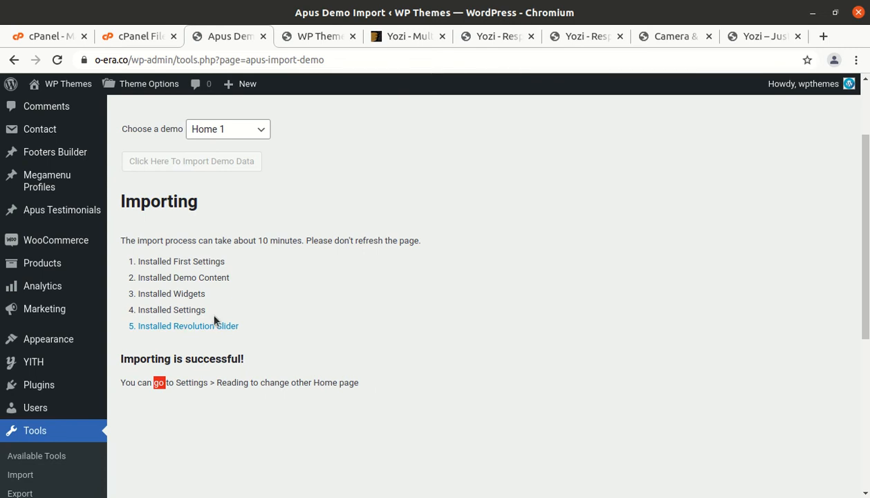
- Replace the old live-site tab with a freshly opened one and look over the front page's banners and top categories
scroll(215, 320, "up", 3)
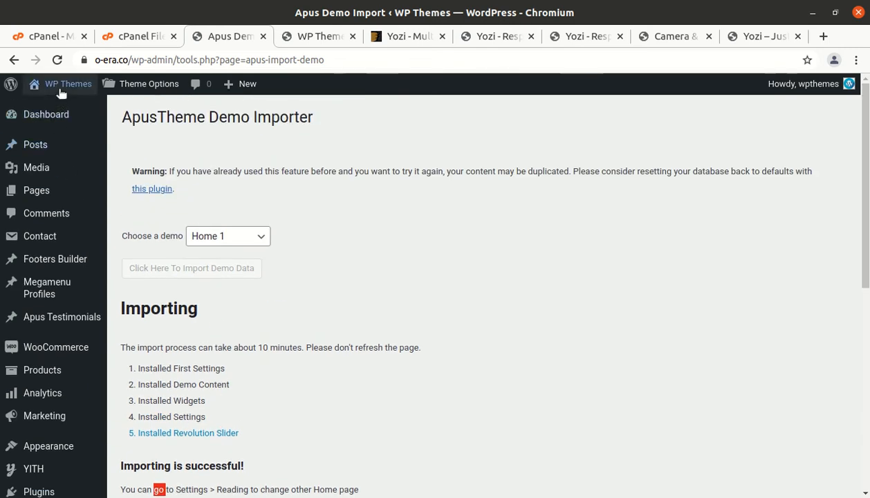
middle_click(56, 108)
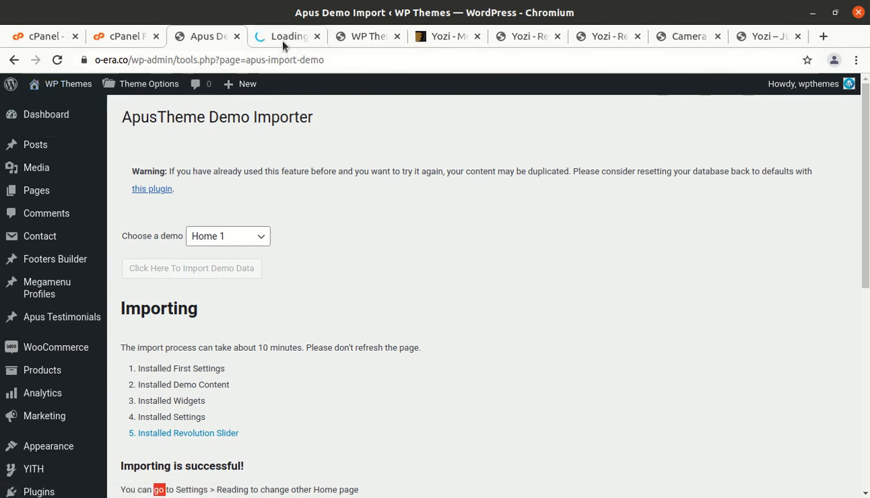
left_click(284, 41)
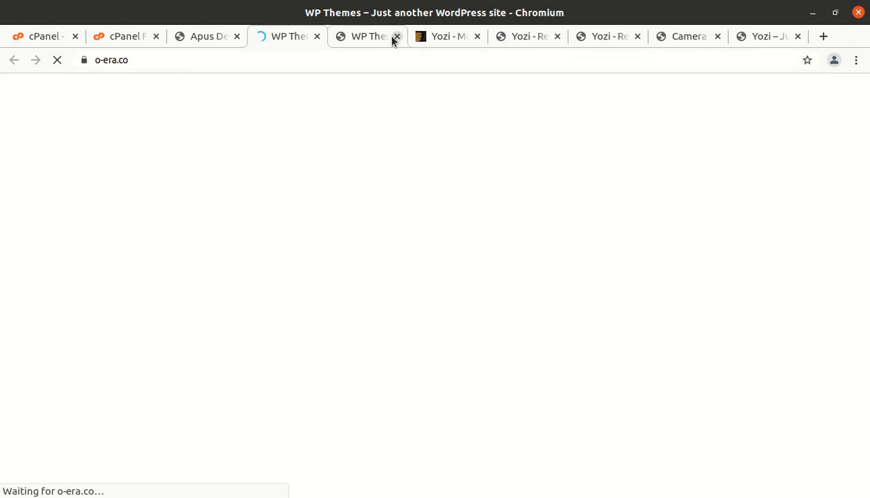
left_click(391, 39)
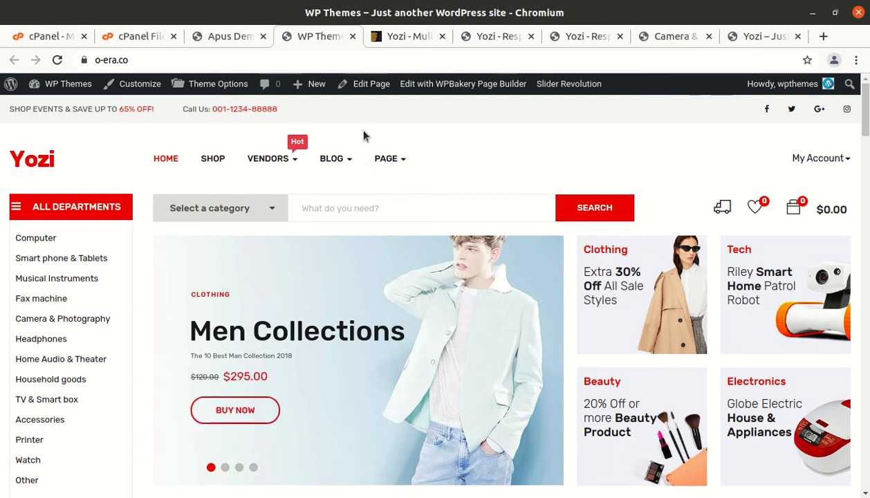
scroll(375, 270, "down", 7)
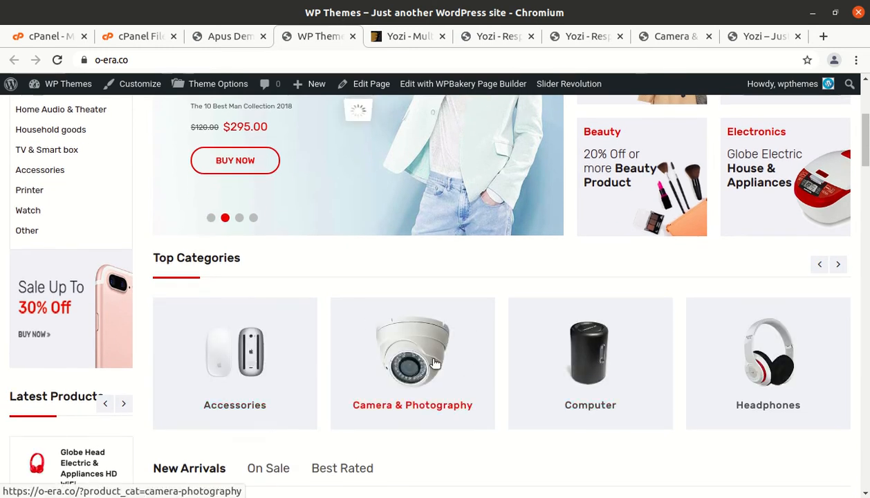
scroll(434, 362, "up", 7)
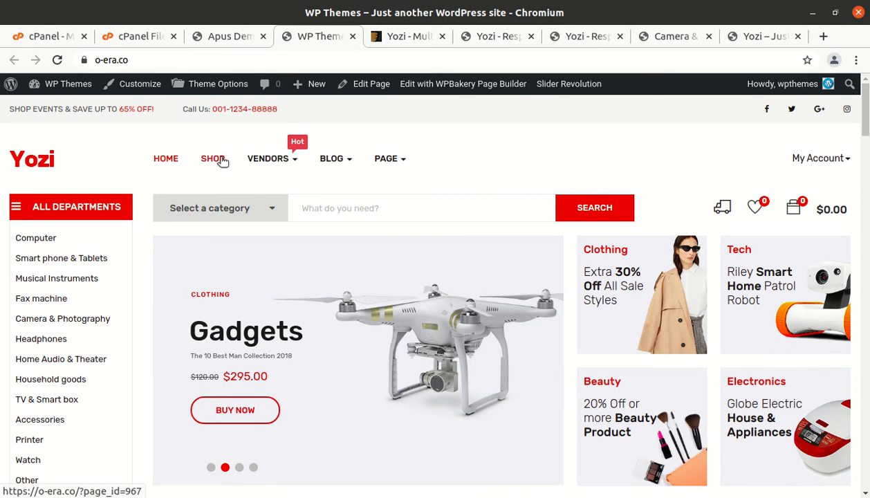
- View the Smart phone & Tablets category and examine the product page of the 720P HD Portable Quick Charging Phone
left_click(59, 262)
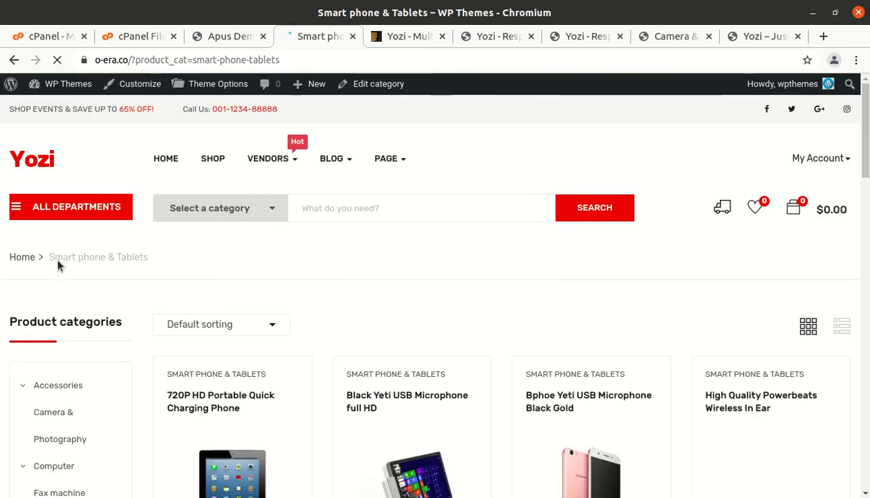
scroll(212, 382, "down", 3)
left_click(216, 376)
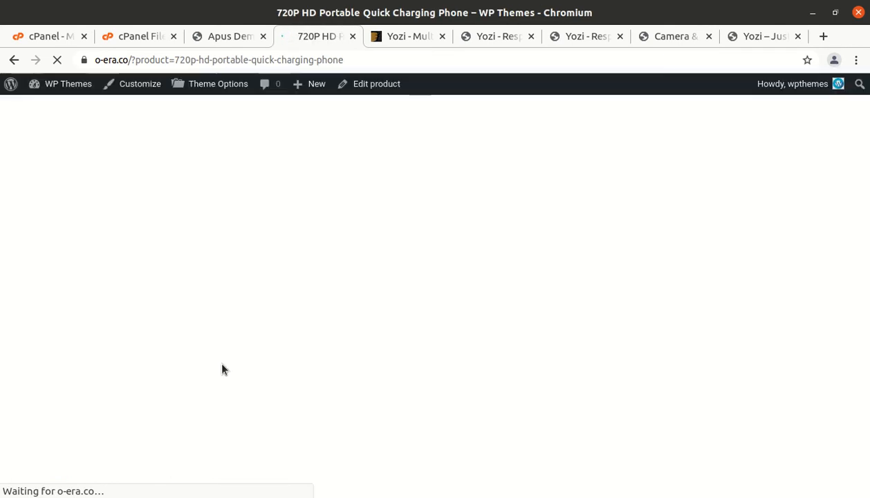
scroll(409, 343, "down", 1)
scroll(410, 343, "down", 2)
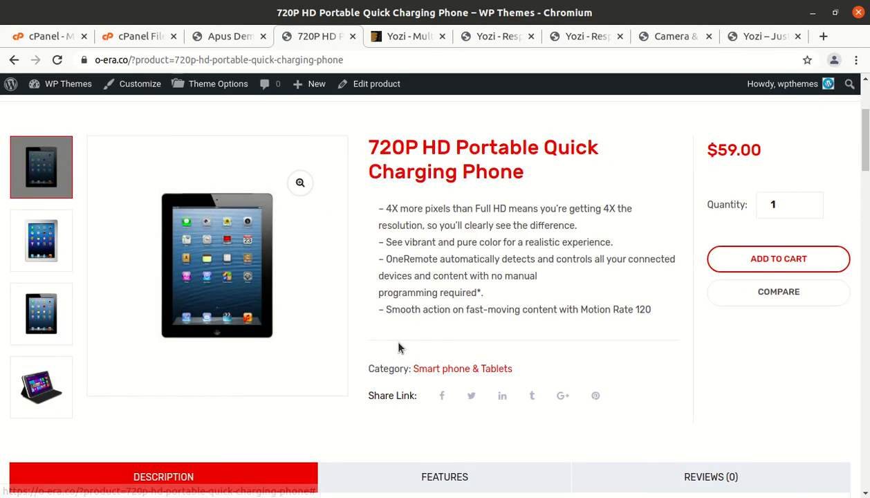
scroll(761, 360, "down", 2)
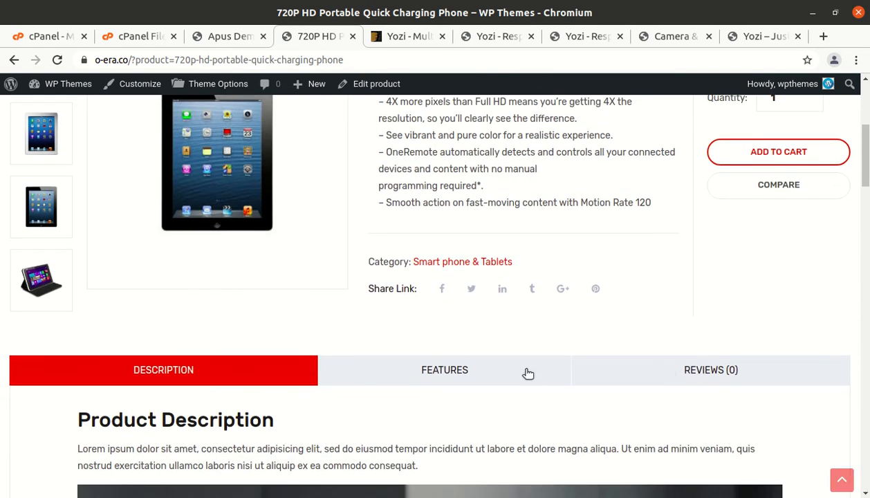
scroll(415, 369, "down", 1)
scroll(415, 369, "down", 2)
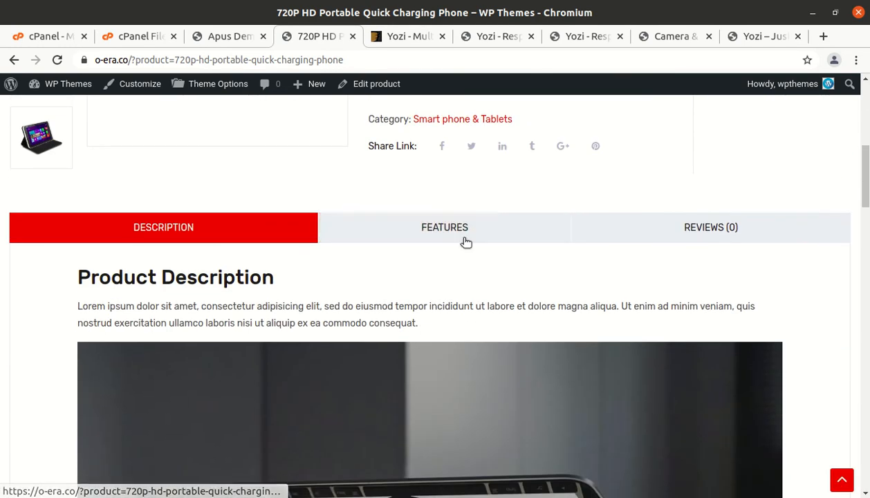
- Look through the phone's features, reviews and description sections, and examine its image gallery and purchase details
left_click(461, 239)
left_click(677, 235)
left_click(514, 237)
left_click(228, 237)
scroll(287, 363, "up", 2)
scroll(285, 361, "up", 5)
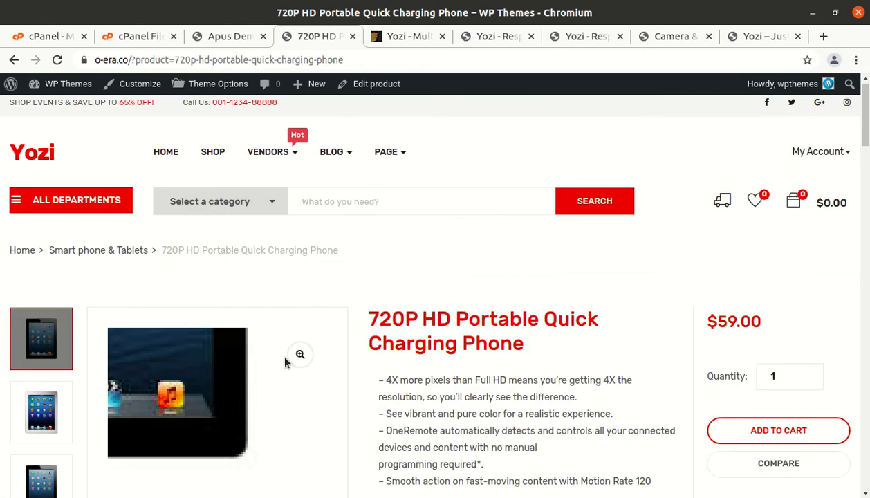
scroll(666, 305, "down", 2)
scroll(665, 305, "up", 3)
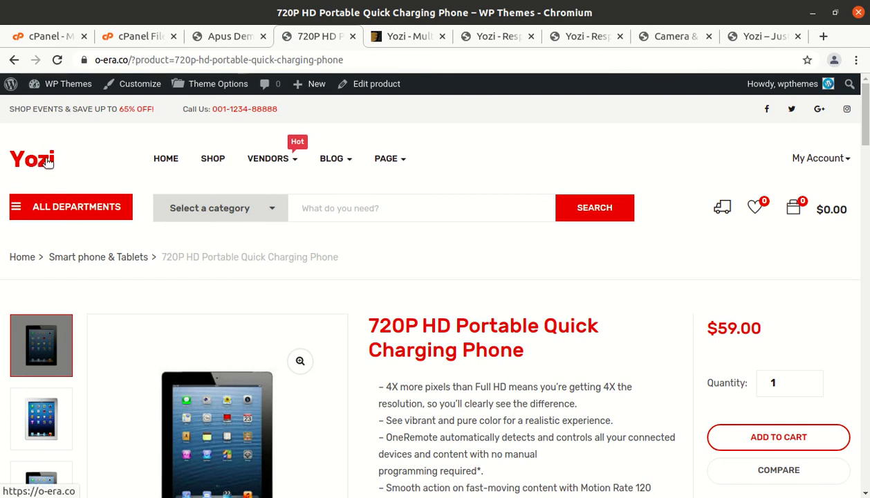
- Examine the shop's home page, product listings and the Blog and Vendors submenus, and return to the demo importer
left_click(15, 163)
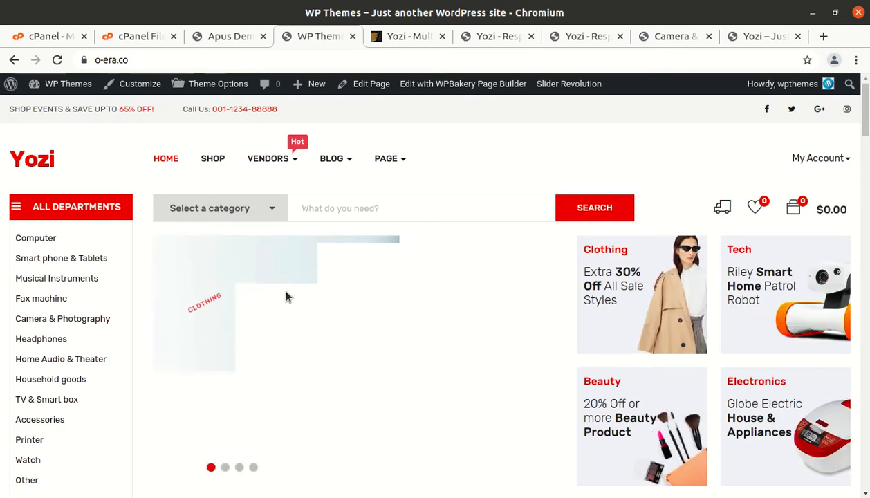
scroll(694, 361, "down", 1)
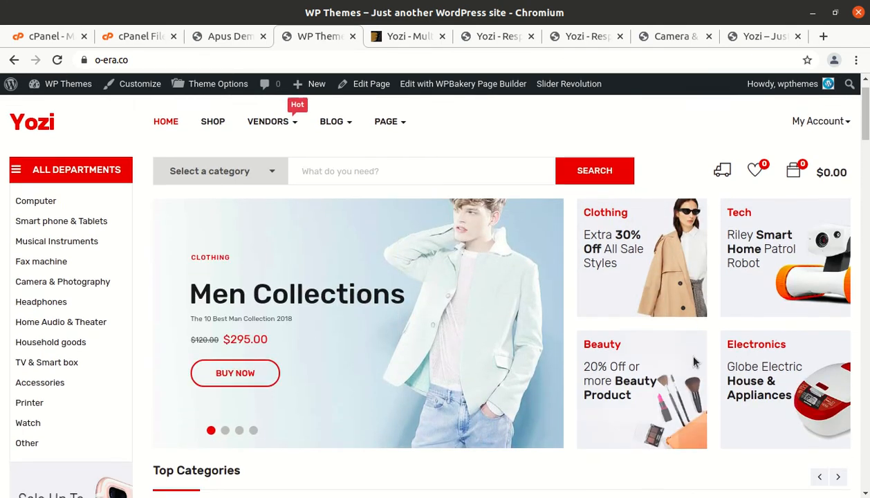
scroll(692, 359, "down", 4)
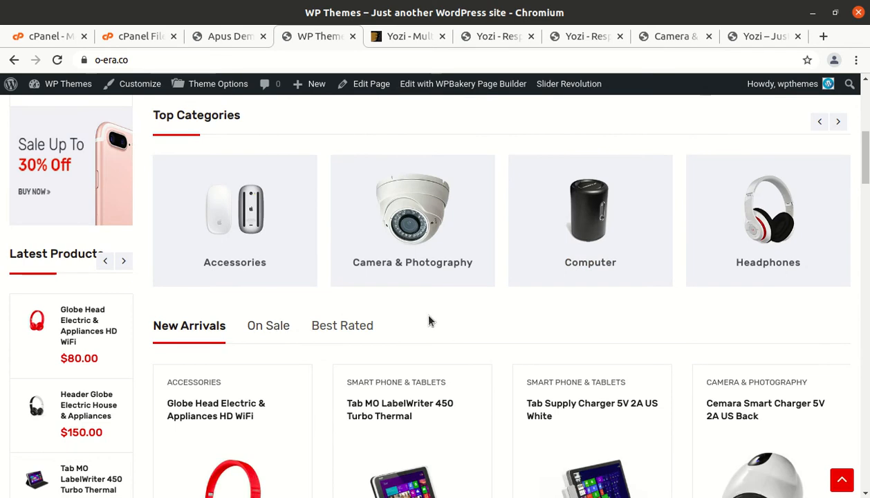
scroll(484, 338, "down", 4)
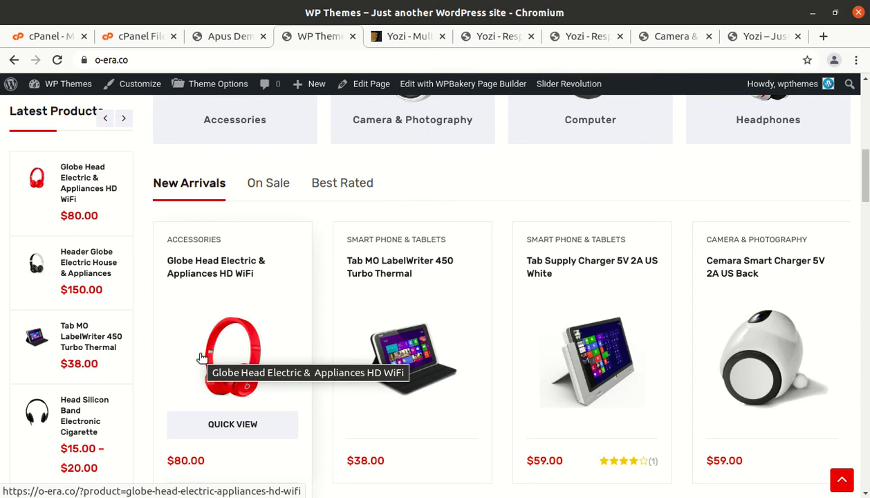
scroll(201, 358, "up", 10)
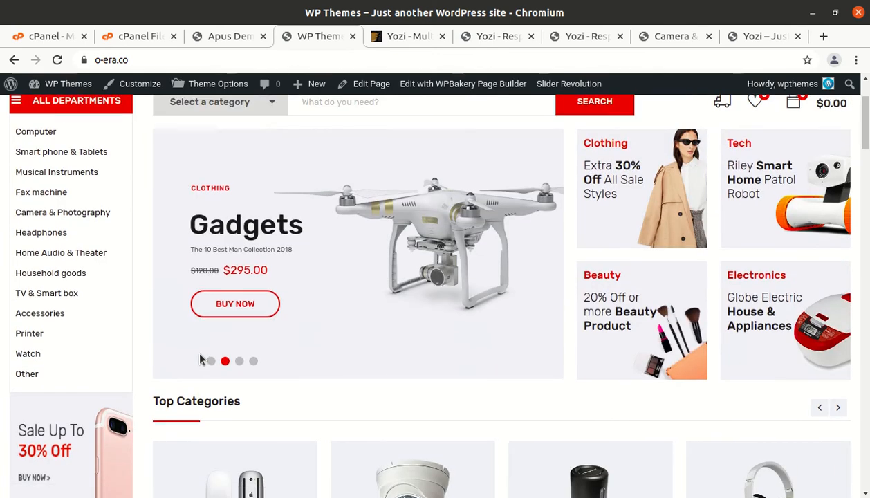
scroll(199, 357, "up", 3)
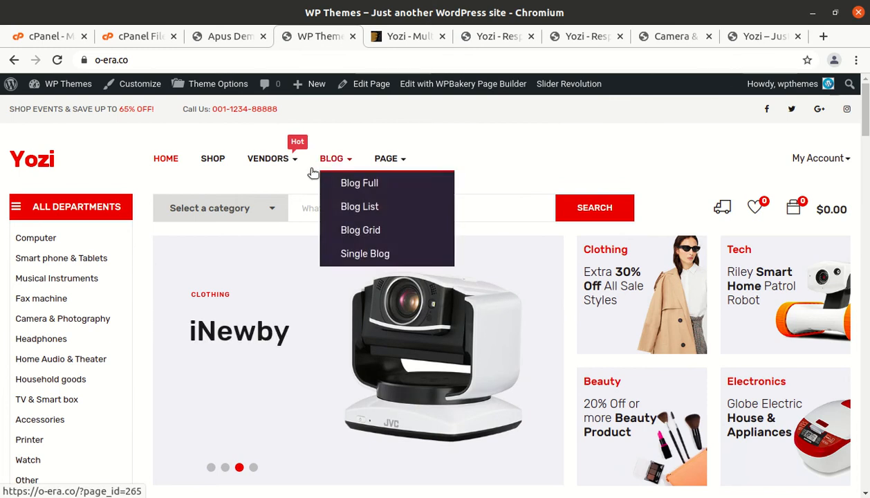
mouse_move(289, 173)
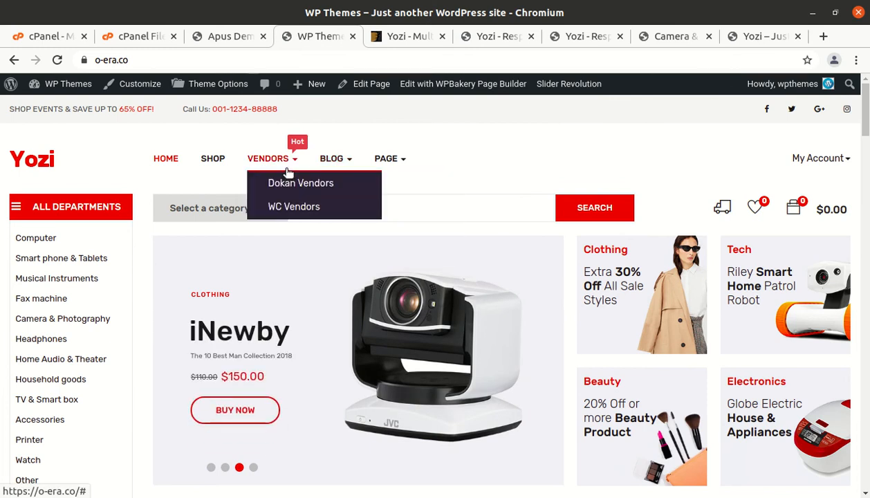
left_click(233, 36)
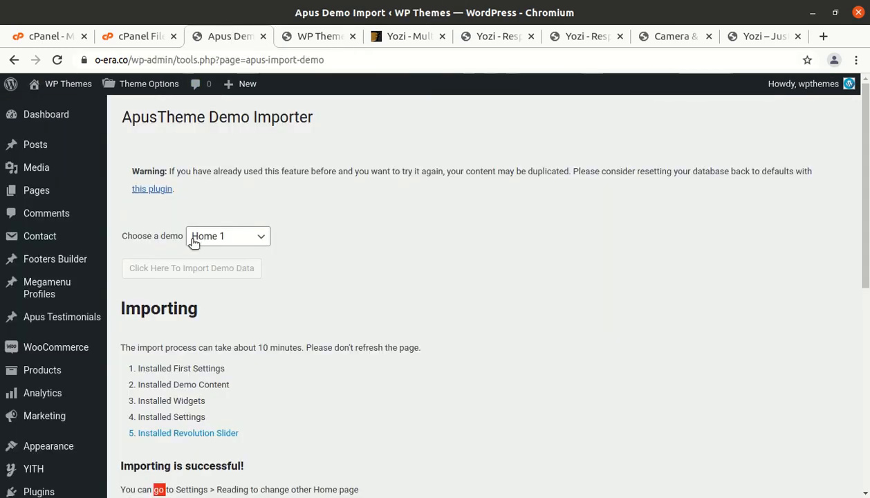
- Return to the admin dashboard and examine the Footers Builder, Megamenu Profiles and Apus Testimonials entries
left_click(53, 118)
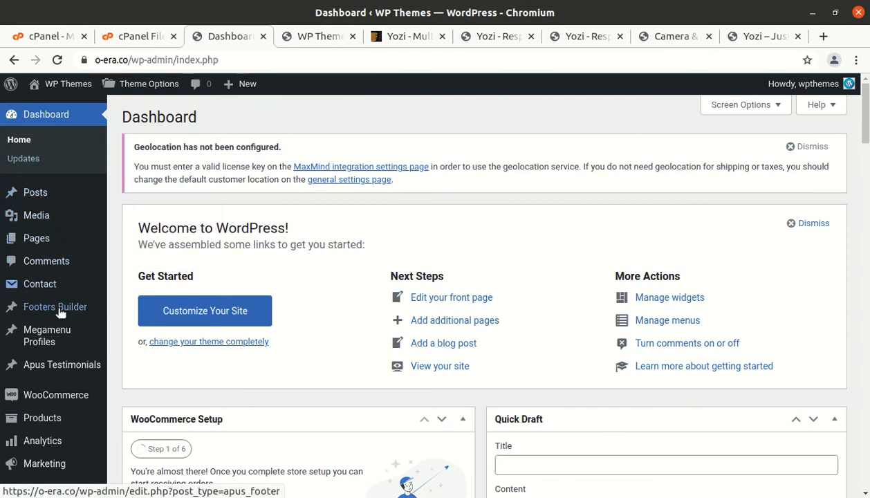
scroll(60, 303, "down", 3)
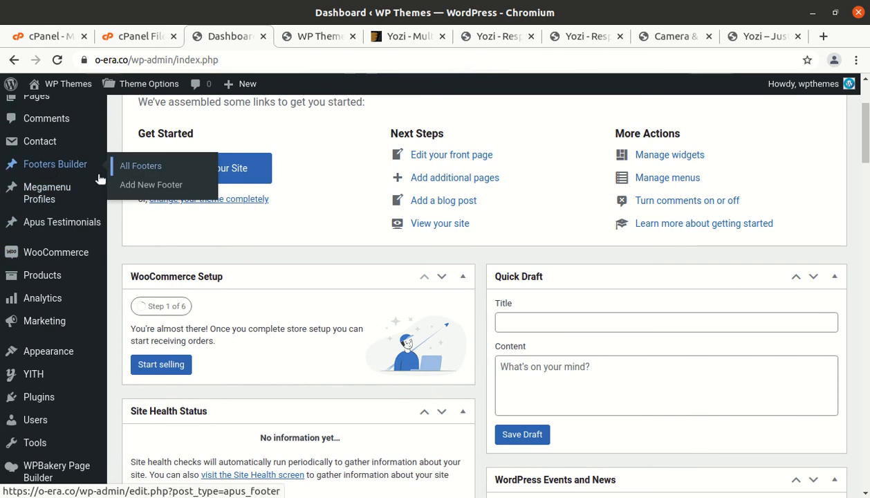
mouse_move(55, 211)
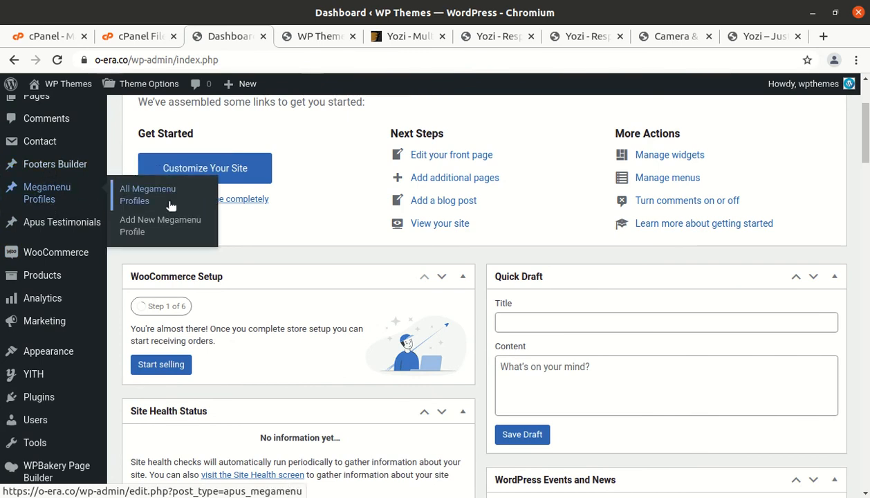
mouse_move(77, 229)
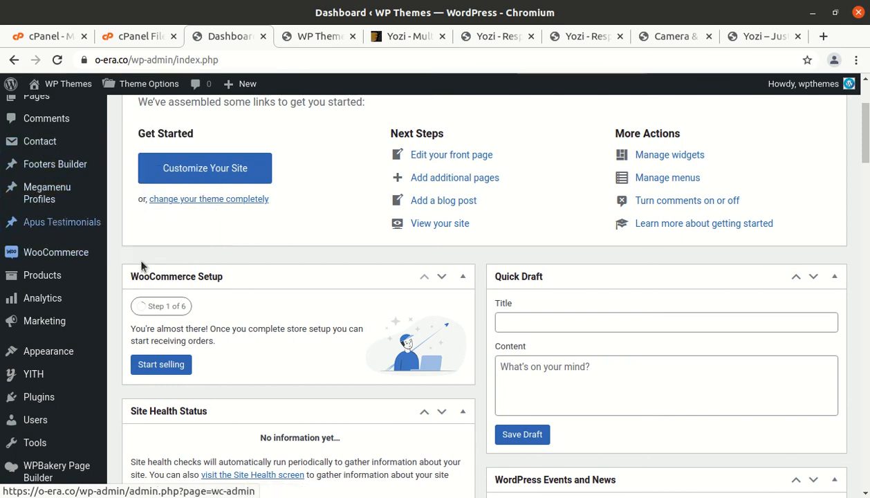
scroll(62, 193, "down", 3)
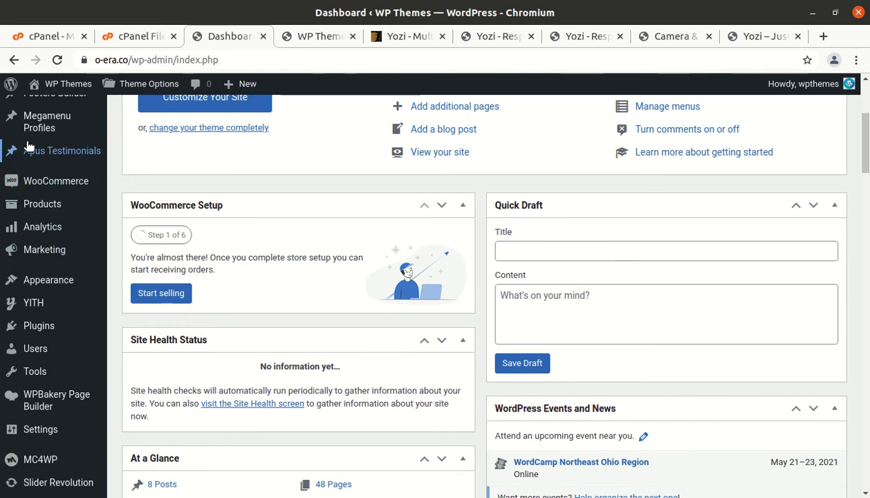
scroll(55, 172, "up", 3)
- Look through the admin entries for WooCommerce, Products and Analytics, down to the Theme Options subsections
mouse_move(44, 170)
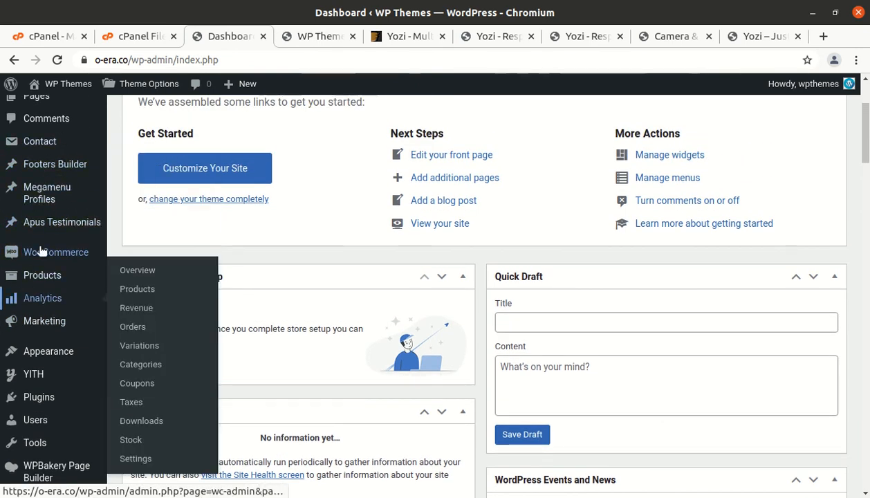
mouse_move(32, 226)
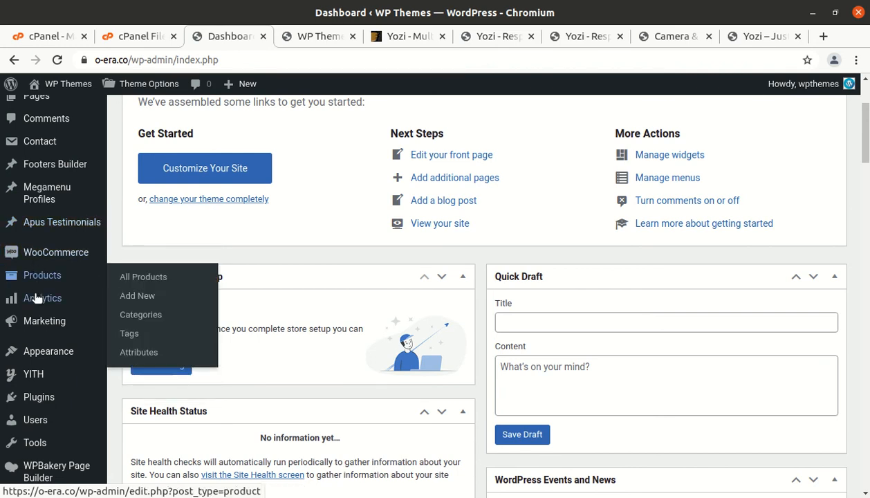
mouse_move(36, 327)
scroll(36, 327, "down", 1)
mouse_move(61, 307)
scroll(48, 356, "down", 3)
mouse_move(50, 358)
mouse_move(52, 458)
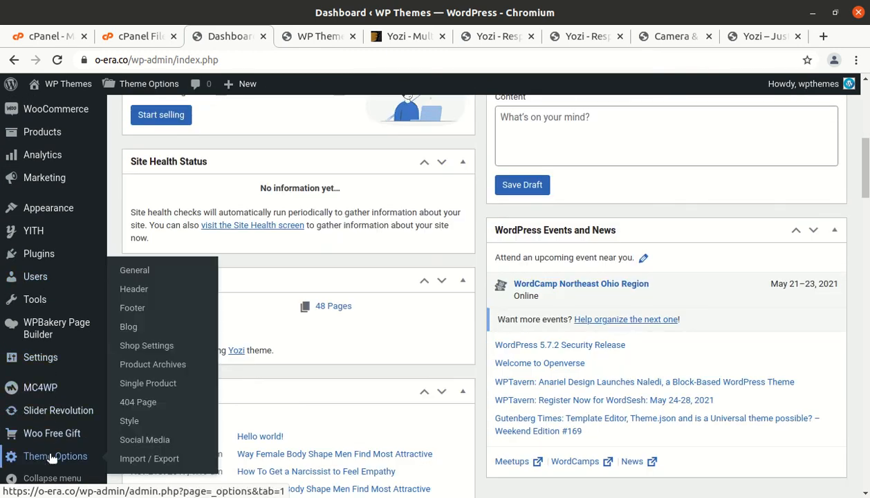
- Open the Yozi theme options and look over the General settings
left_click(54, 460)
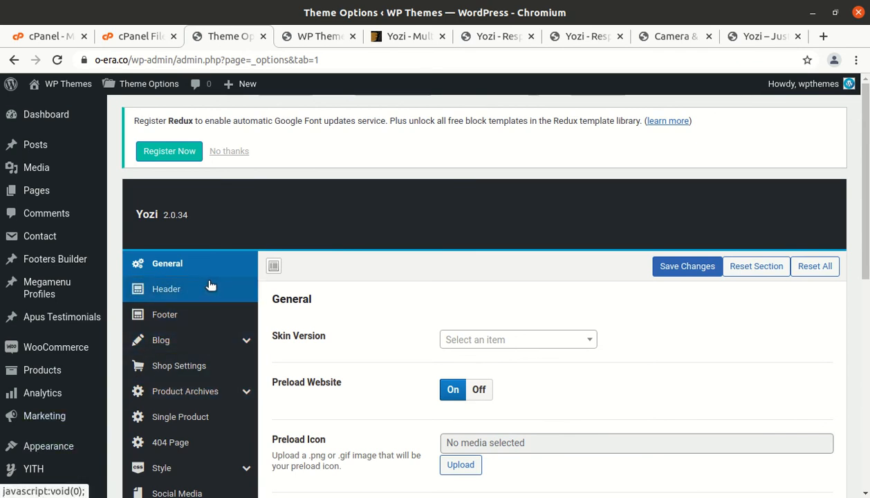
scroll(380, 288, "down", 2)
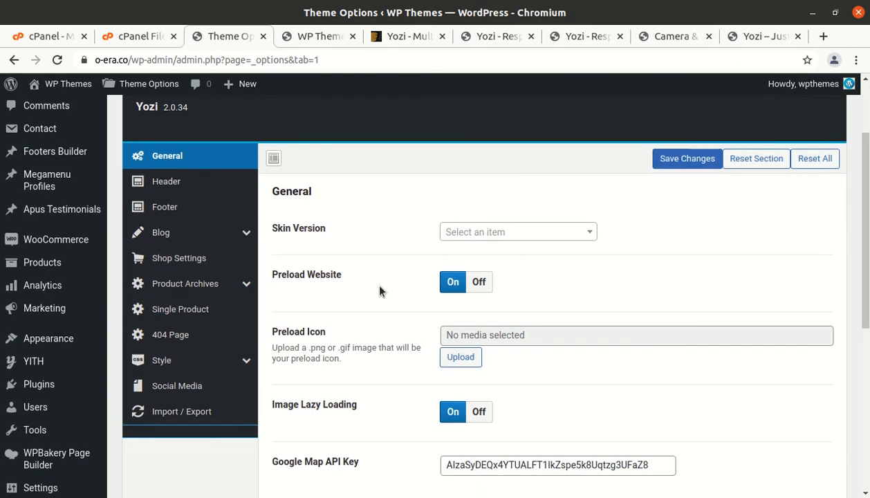
scroll(380, 290, "down", 3)
scroll(357, 349, "up", 3)
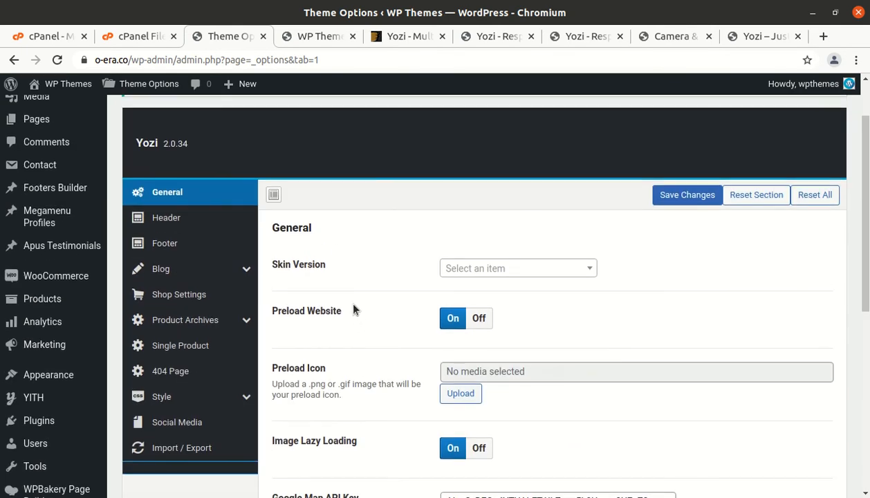
- Examine the theme's Header settings, including the logos, layout type, search and cart switches, social links and order tracking text
left_click(184, 220)
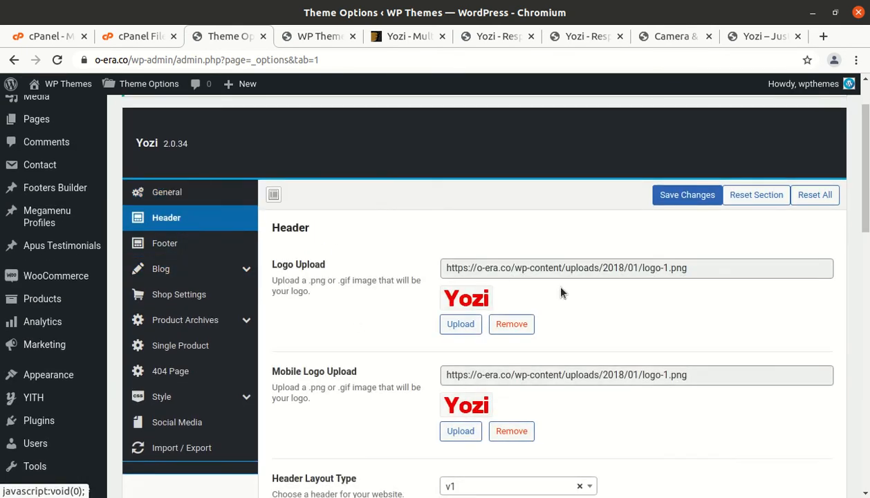
scroll(617, 272, "down", 2)
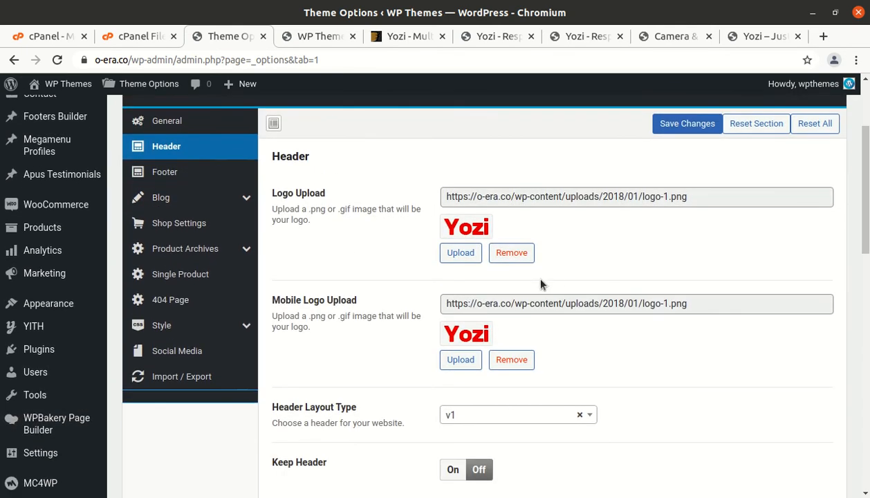
scroll(553, 276, "down", 7)
scroll(390, 292, "down", 8)
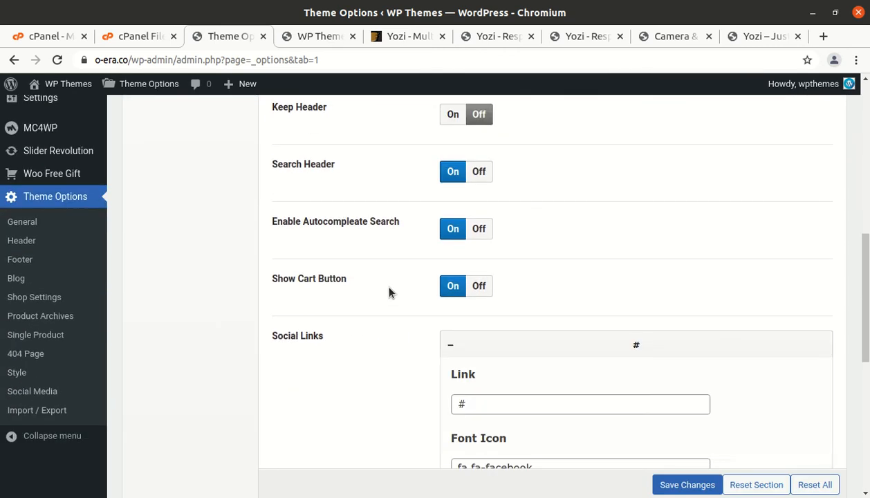
scroll(388, 317, "down", 7)
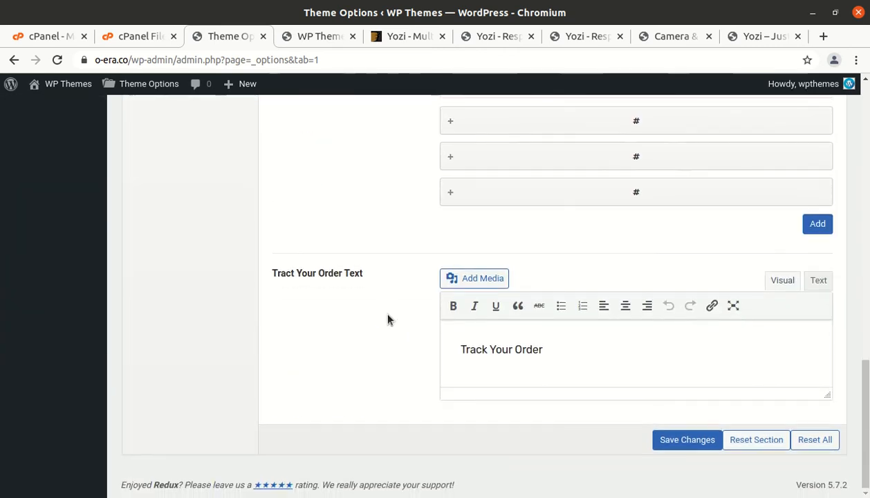
scroll(387, 319, "up", 8)
scroll(387, 317, "up", 10)
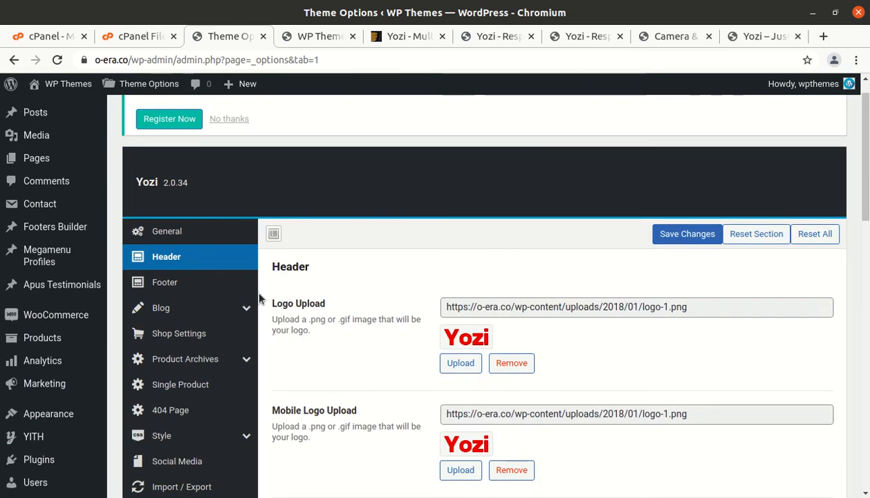
scroll(656, 312, "down", 15)
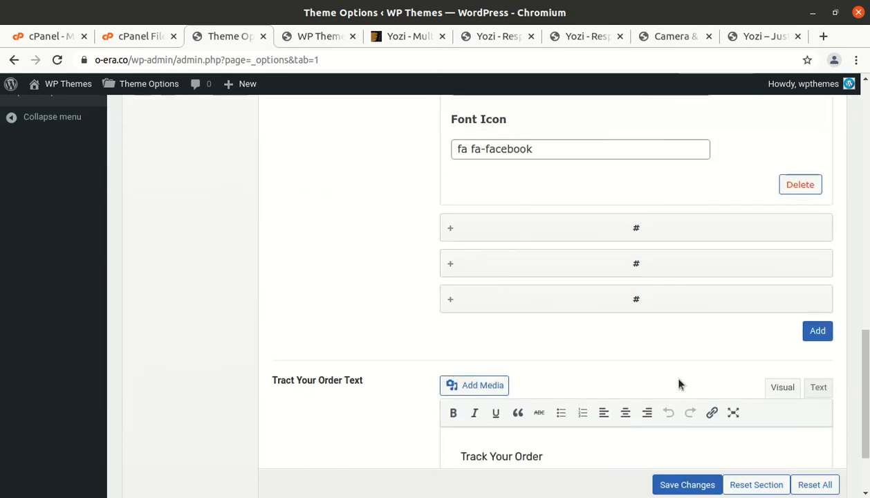
left_click_drag(270, 283, 364, 290)
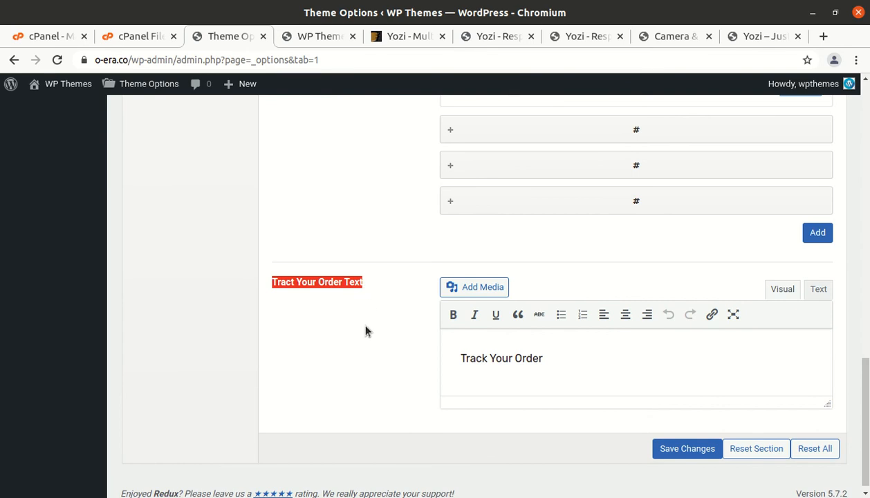
scroll(366, 331, "up", 8)
scroll(366, 332, "up", 6)
- View the theme's Footer, Blog and Shop Settings sections
left_click(166, 315)
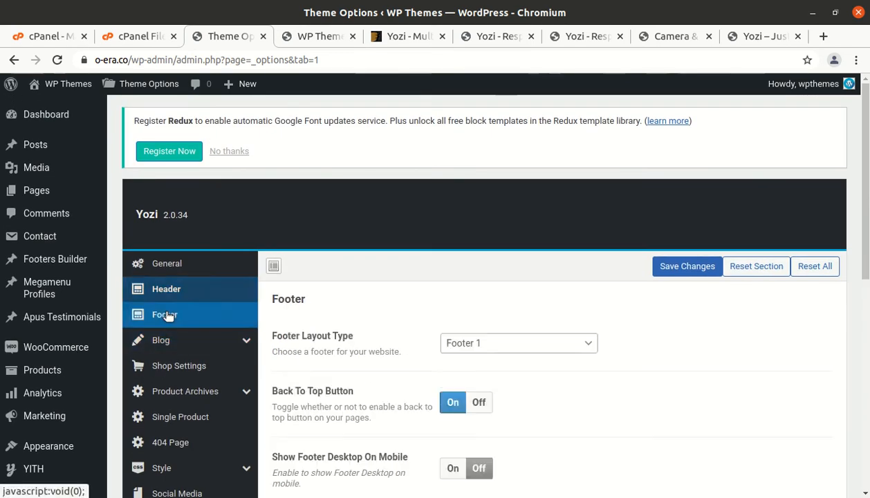
scroll(370, 330, "down", 3)
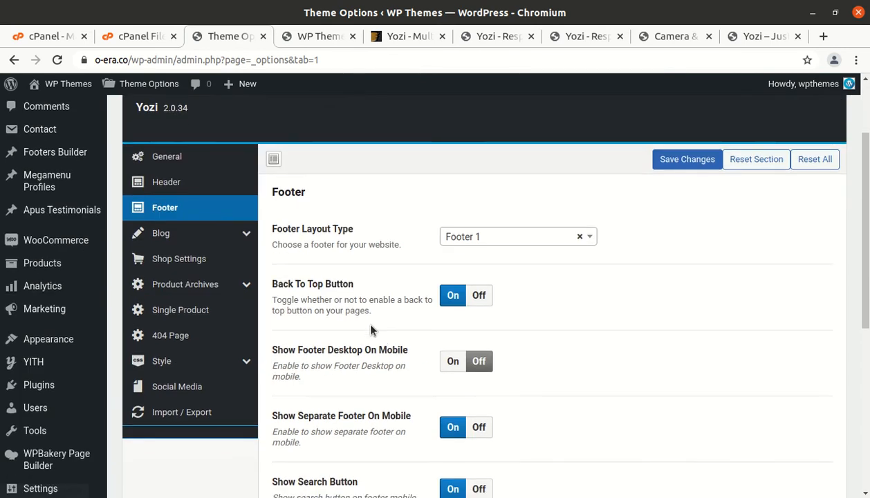
left_click(195, 245)
left_click(201, 303)
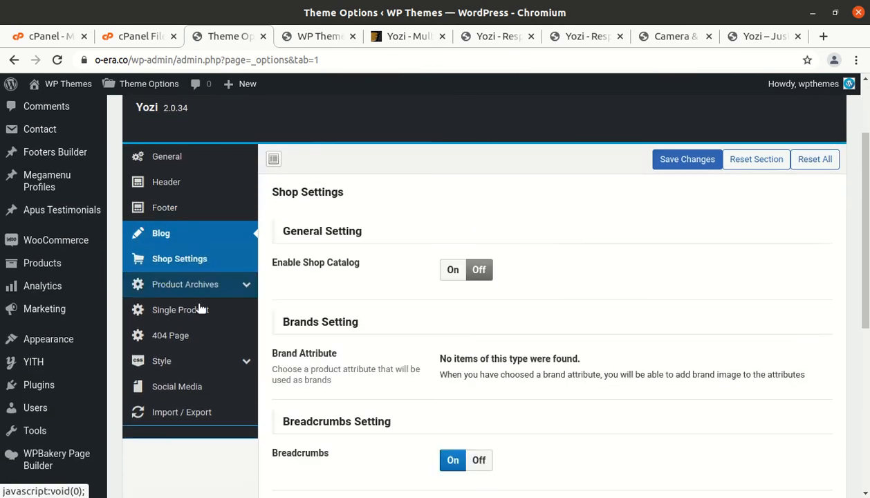
- View the Product Archives, Single Product, 404 Page, Style and Social Media sections of the theme options
left_click(205, 288)
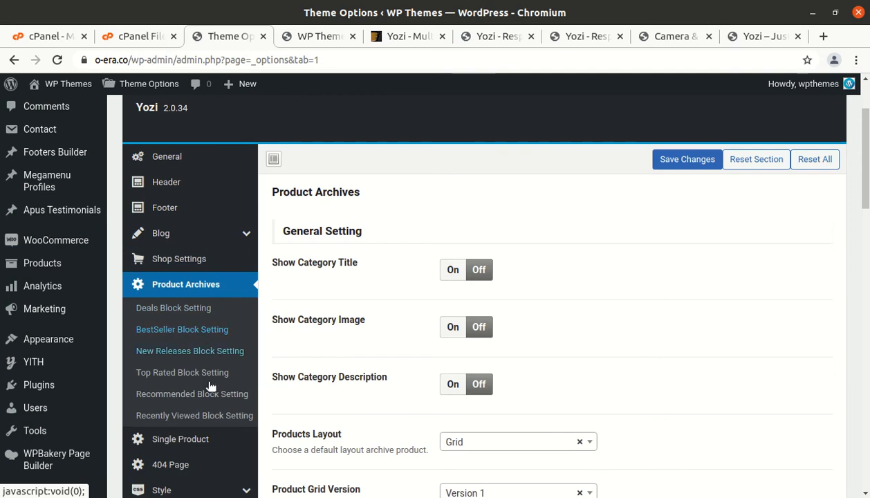
scroll(208, 387, "down", 3)
left_click(203, 334)
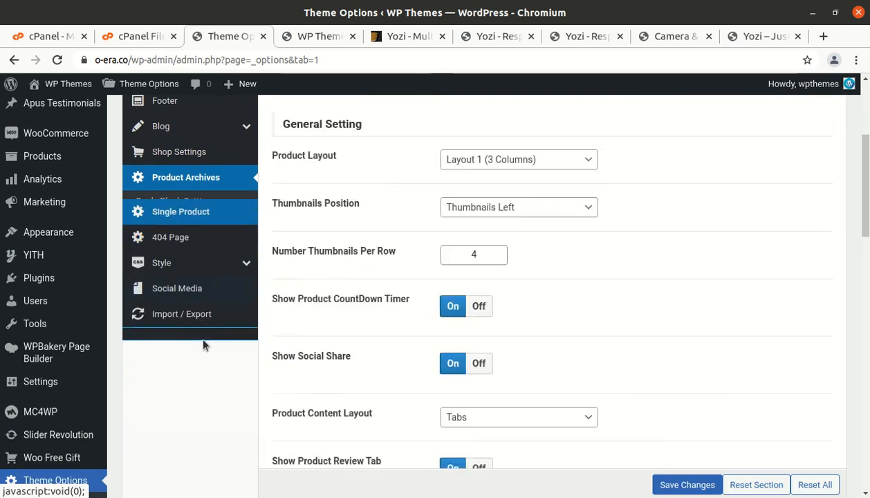
left_click(193, 228)
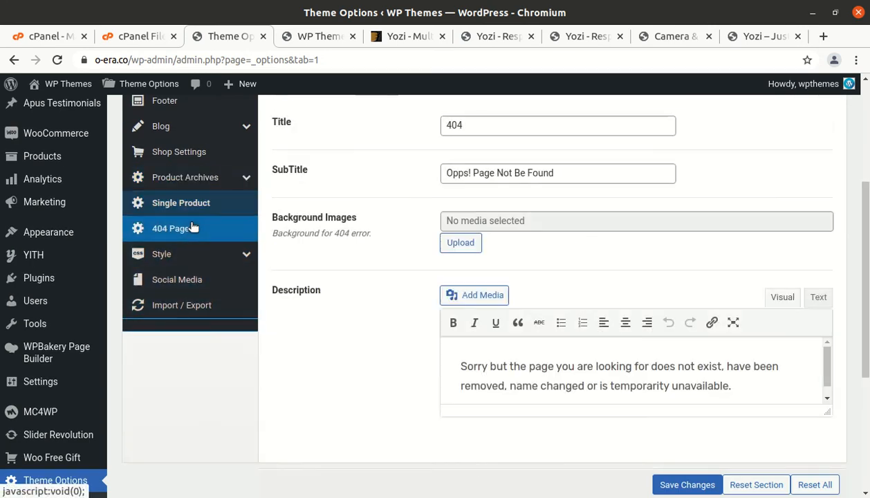
left_click(196, 257)
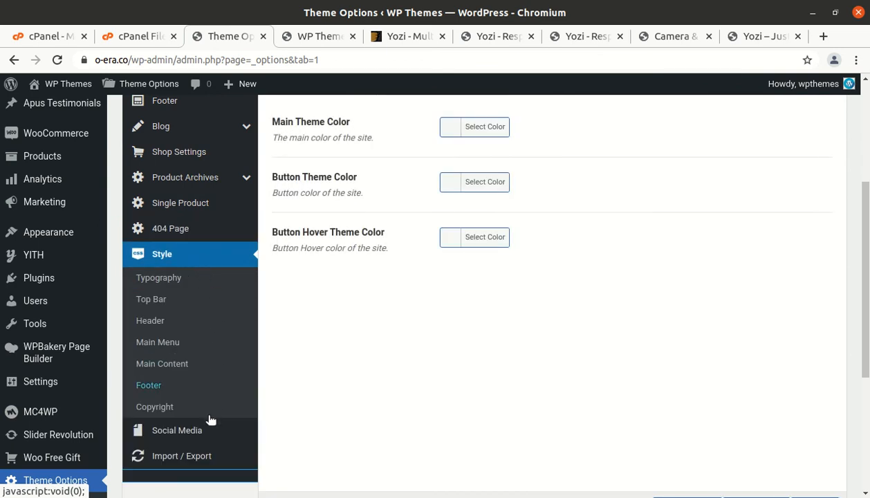
left_click(200, 432)
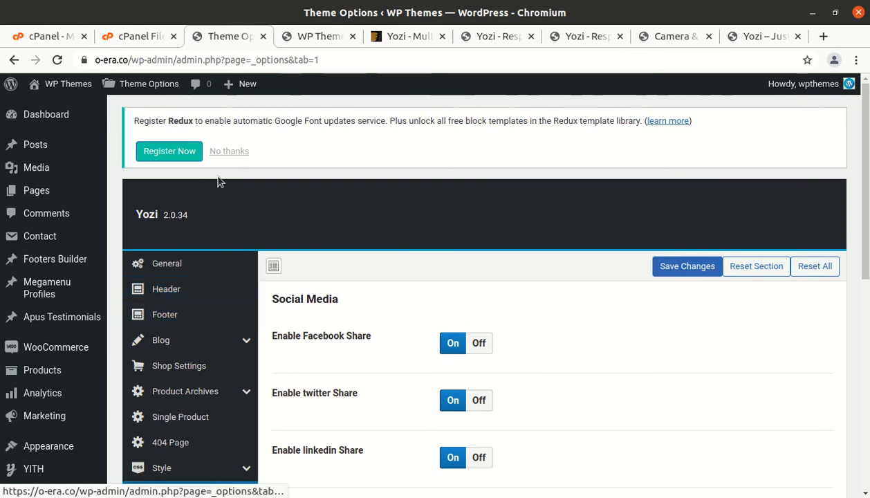
- Return to the dashboard, switch to the live site's home page and open it for editing with WPBakery Page Builder
left_click(36, 115)
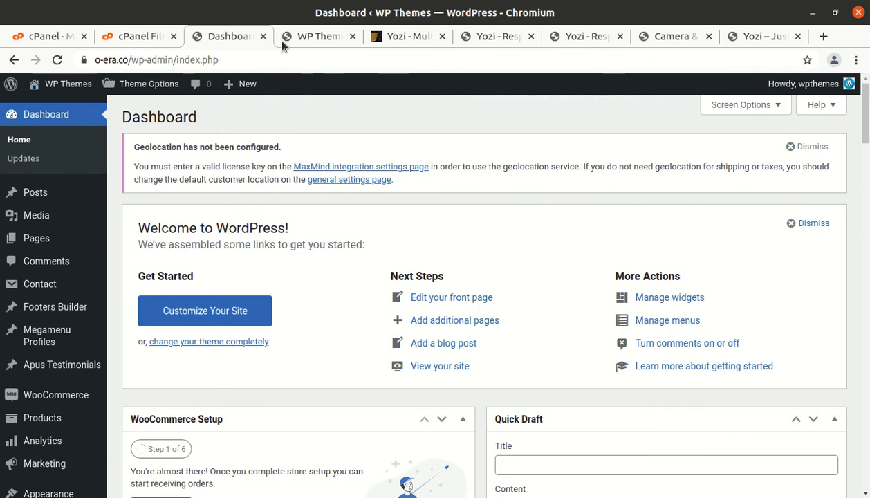
left_click(319, 36)
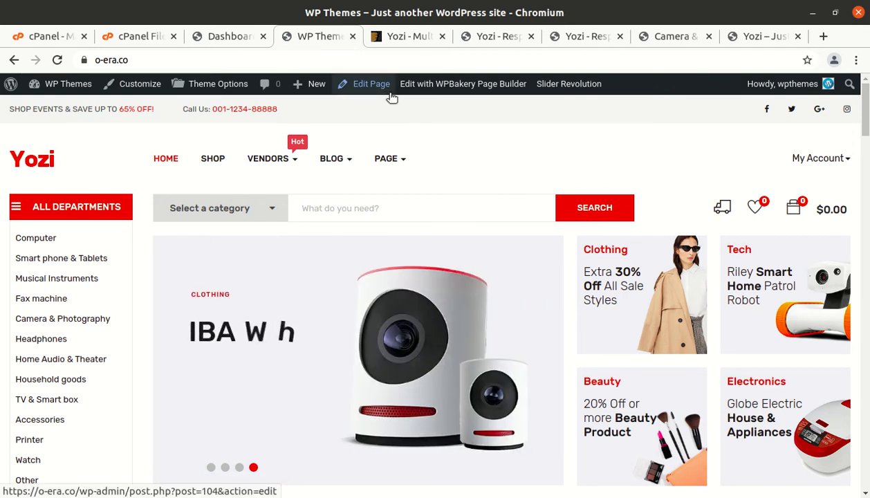
left_click(447, 90)
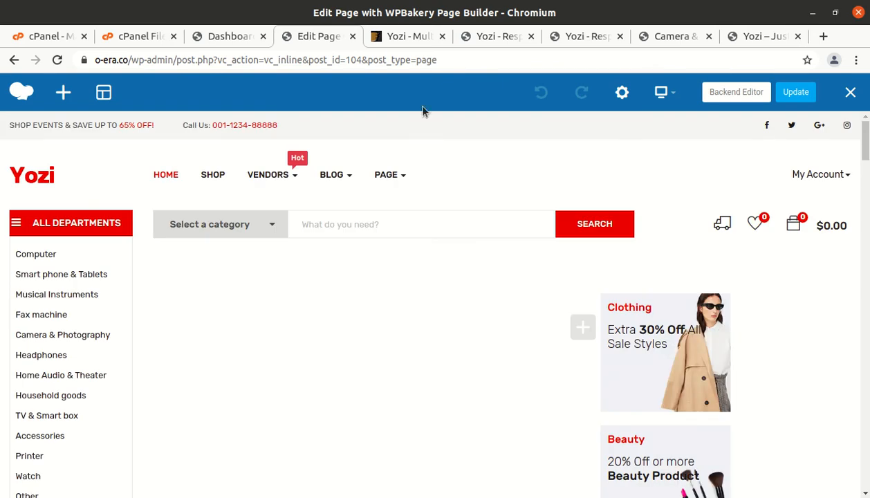
- Examine the home page's editable rows and columns, the Revolution Slider element and the promotional banners
mouse_move(297, 354)
scroll(442, 321, "down", 2)
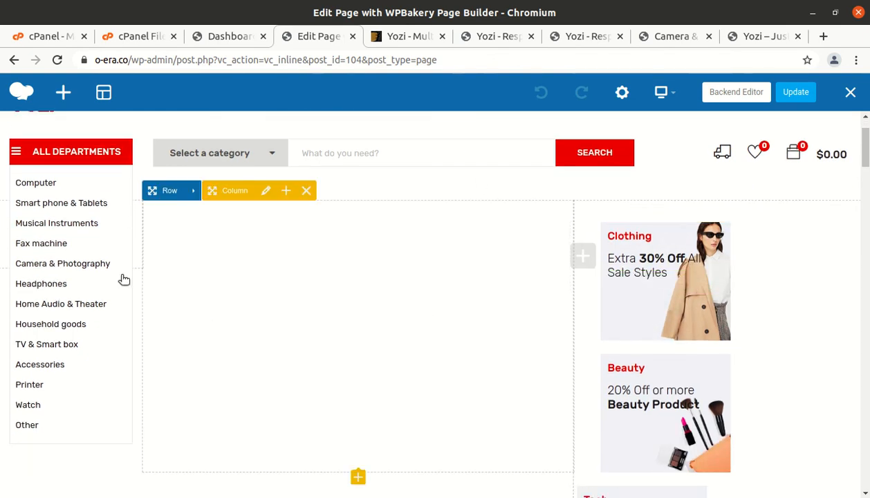
scroll(662, 245, "down", 4)
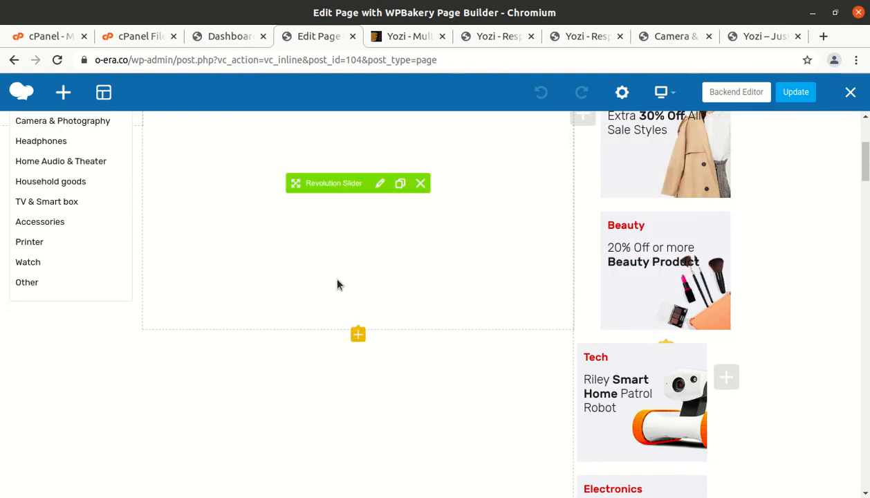
scroll(763, 257, "up", 3)
scroll(484, 260, "down", 2)
scroll(474, 260, "down", 1)
scroll(674, 304, "up", 2)
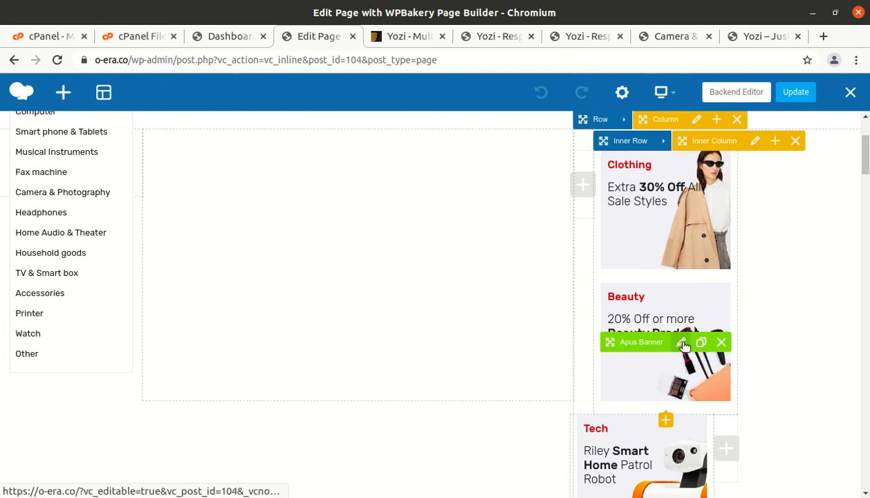
- Review the Beauty banner's title, content and image settings, close them unchanged, and view the Top Categories section
left_click(683, 343)
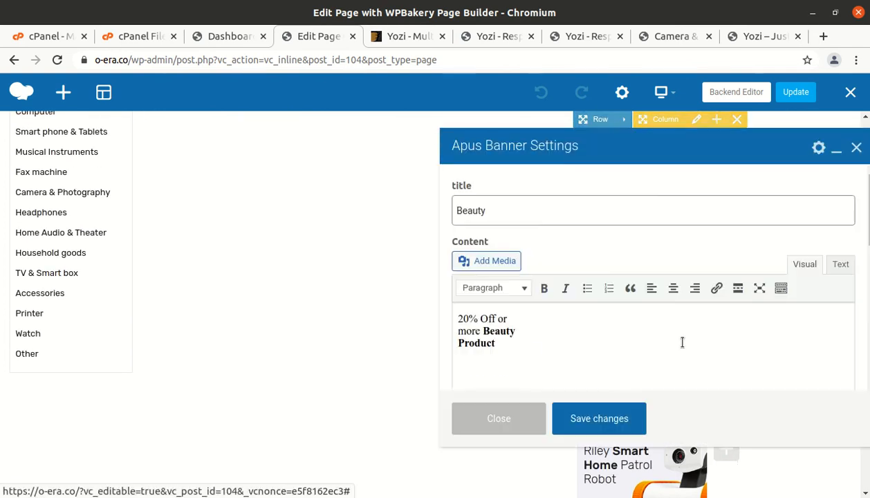
scroll(662, 332, "down", 6)
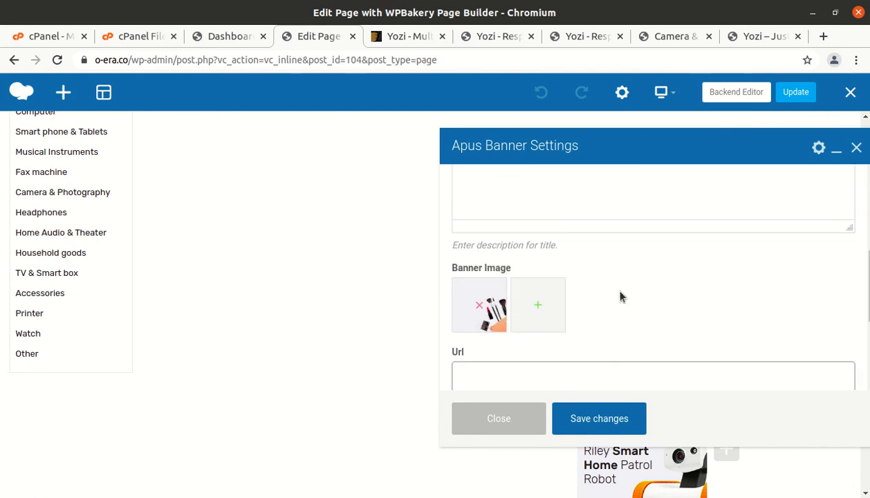
left_click(854, 149)
scroll(464, 303, "down", 7)
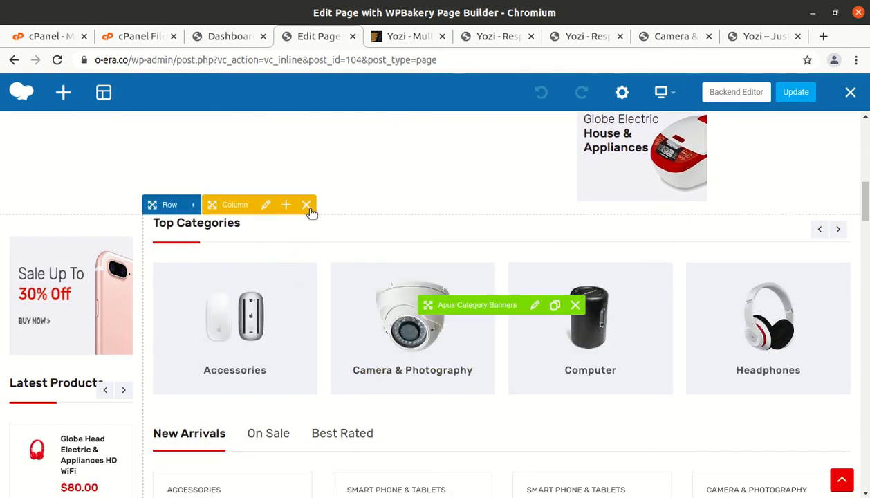
- Switch the Home 1 page to the WPBakery backend editor and view its display settings
scroll(477, 228, "up", 3)
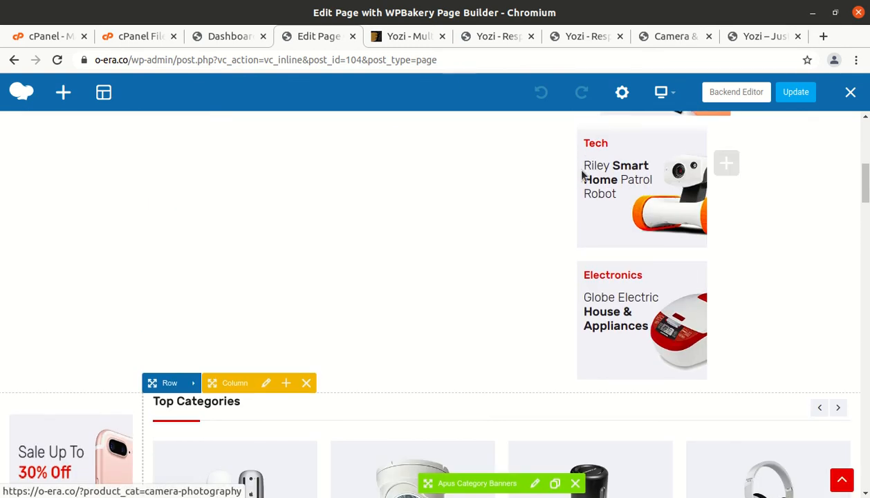
left_click(723, 96)
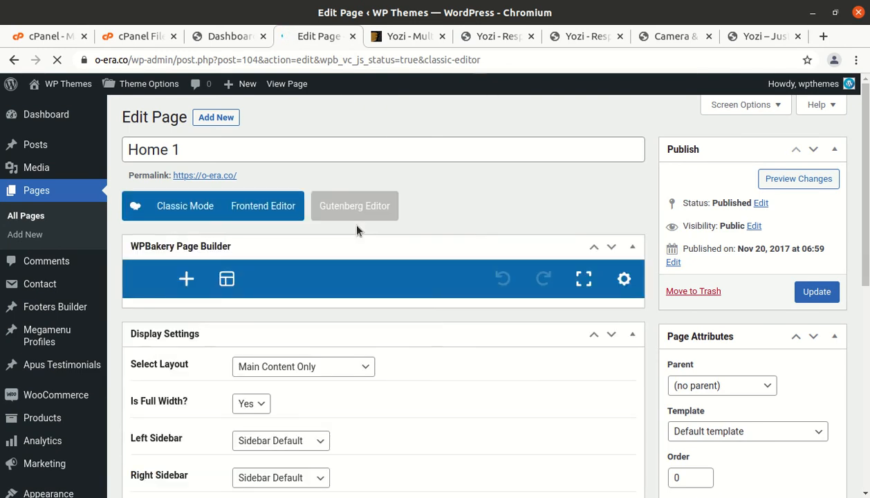
scroll(348, 246, "down", 7)
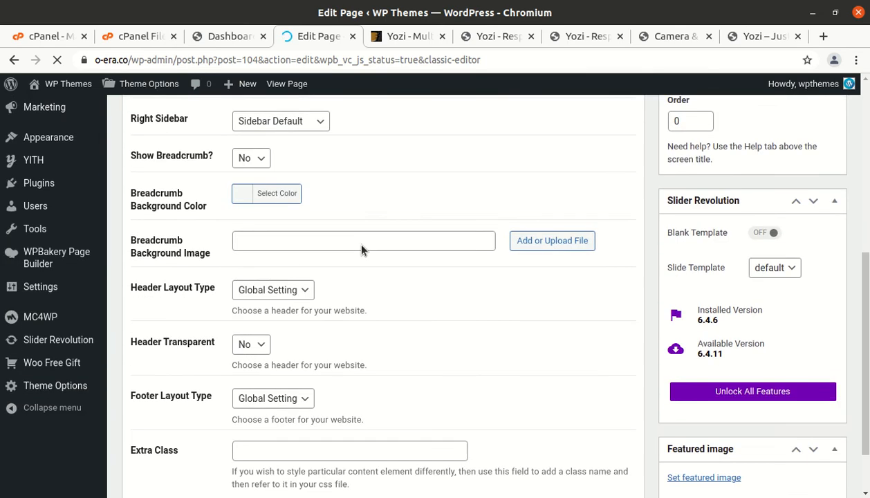
scroll(361, 251, "up", 7)
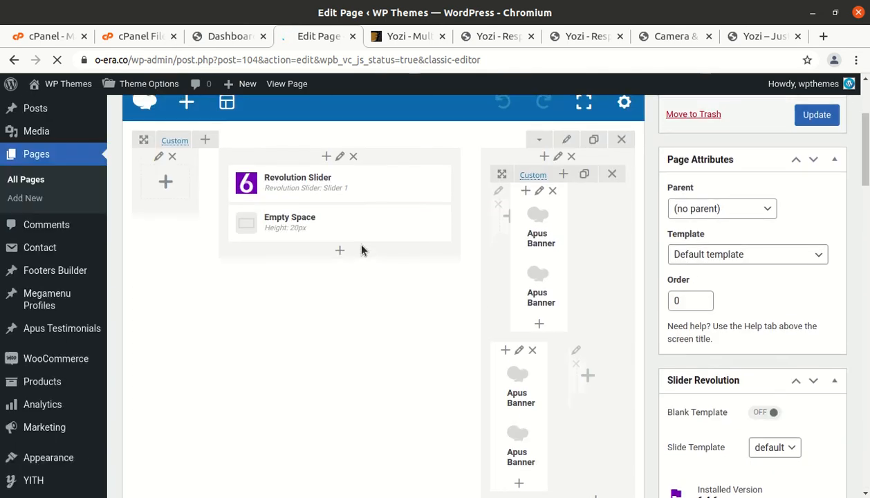
scroll(362, 246, "down", 1)
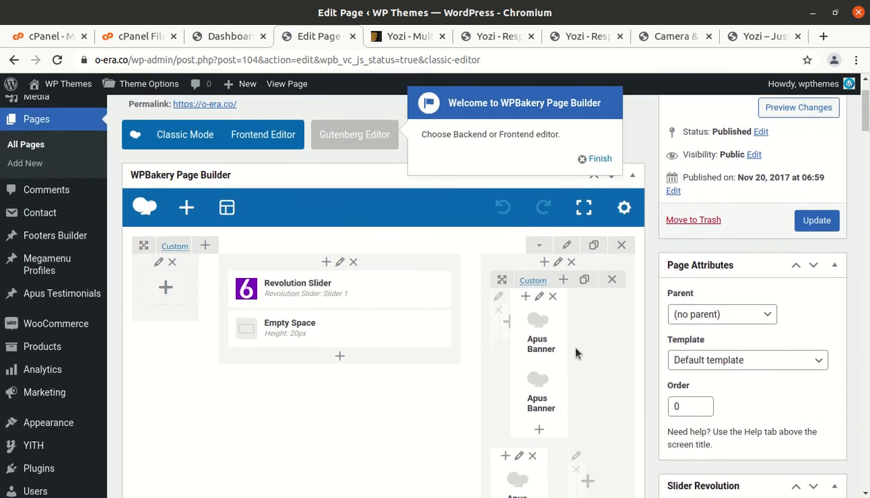
- Examine the Home 1 page's backend rows and columns, including the Apus banner, category banner, product and product tab elements
scroll(275, 260, "down", 3)
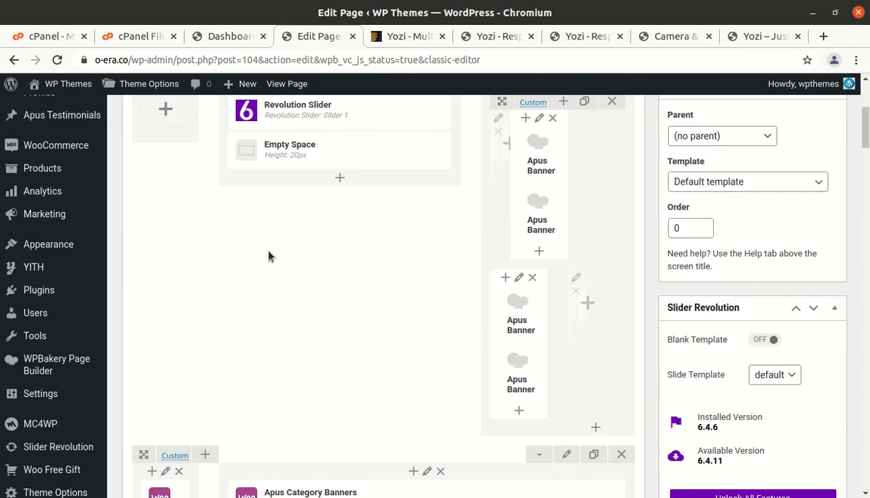
scroll(253, 246, "down", 4)
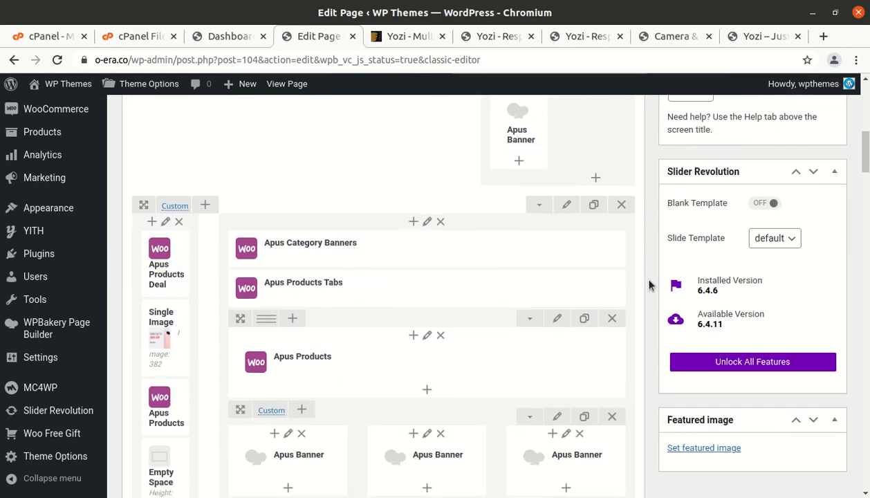
scroll(422, 273, "down", 5)
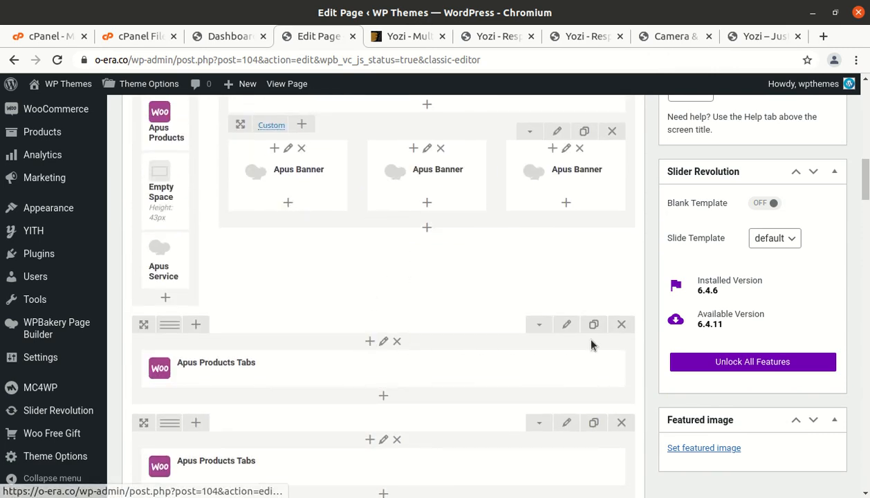
scroll(442, 321, "down", 5)
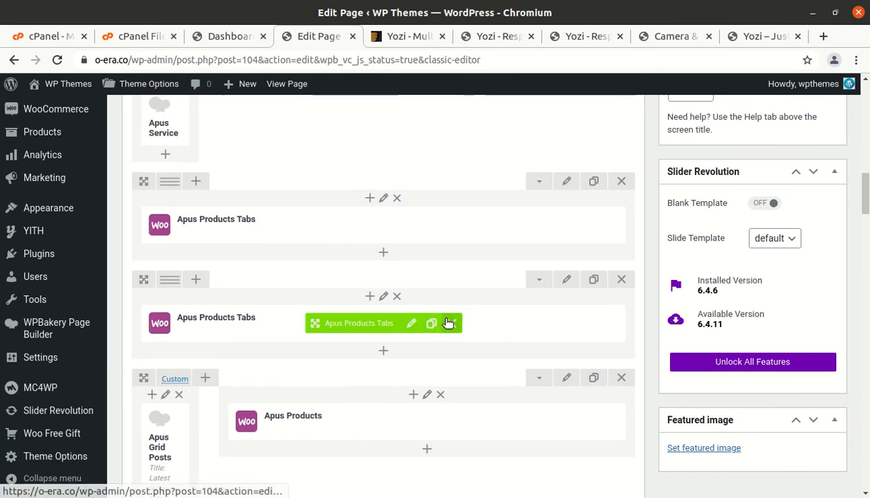
scroll(445, 323, "up", 10)
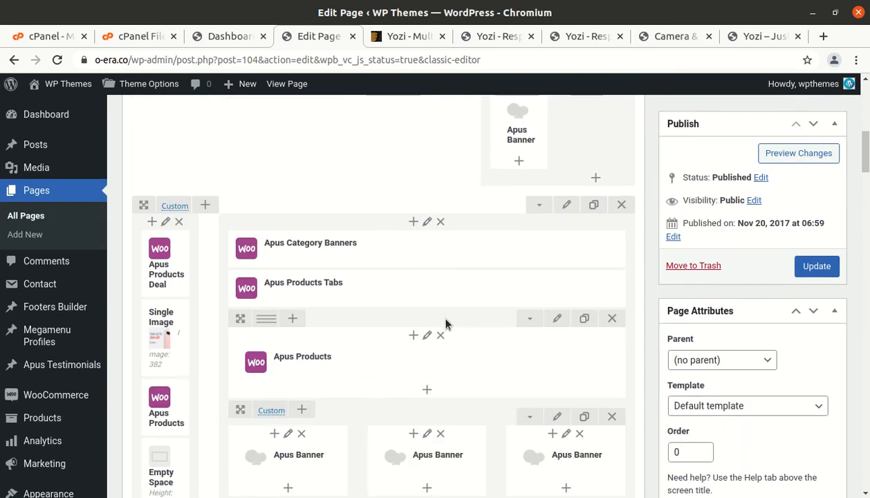
scroll(445, 323, "up", 3)
- Open the live site, view the home page variants on the Yozi demo landing page, and return to the live site
mouse_move(57, 84)
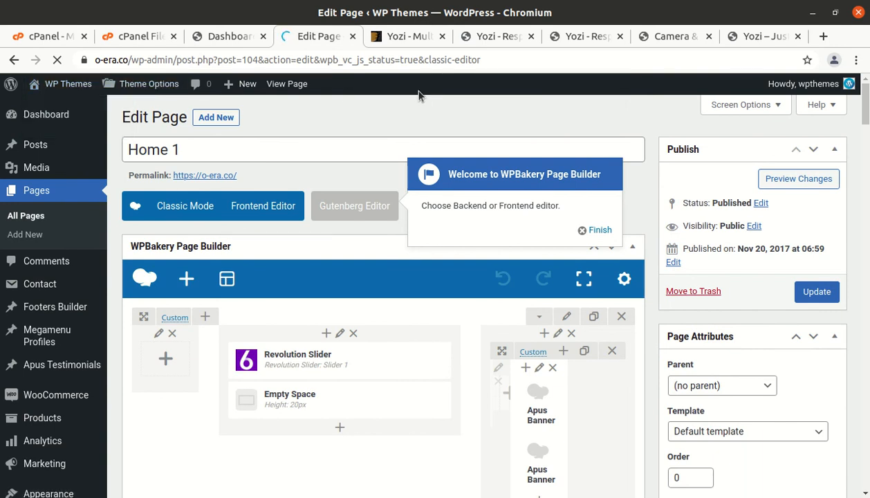
left_click(425, 36)
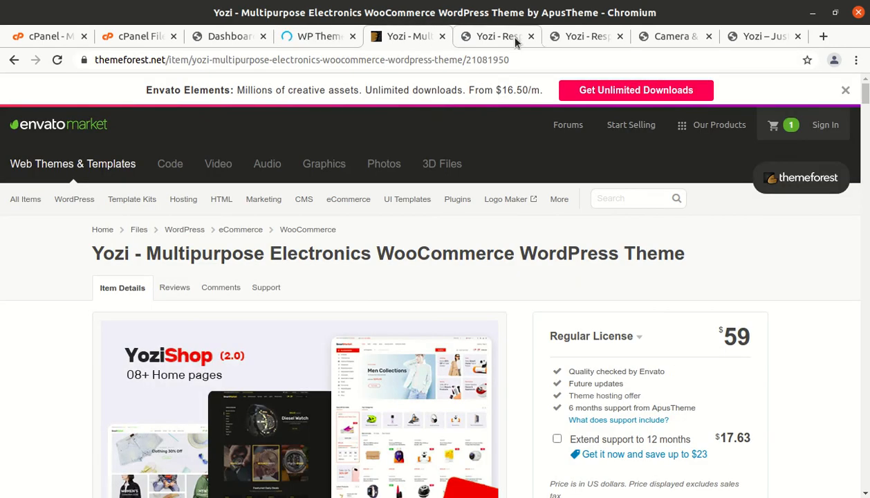
left_click(505, 35)
scroll(170, 277, "down", 5)
scroll(274, 271, "down", 7)
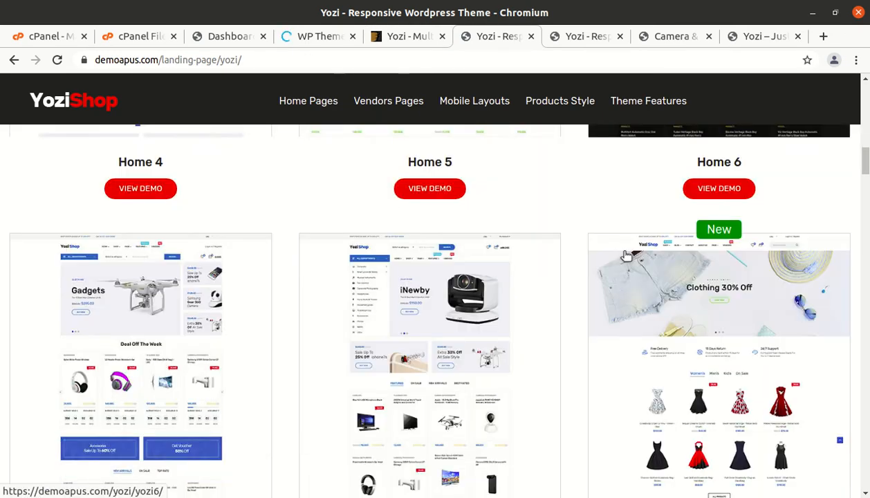
scroll(615, 253, "down", 1)
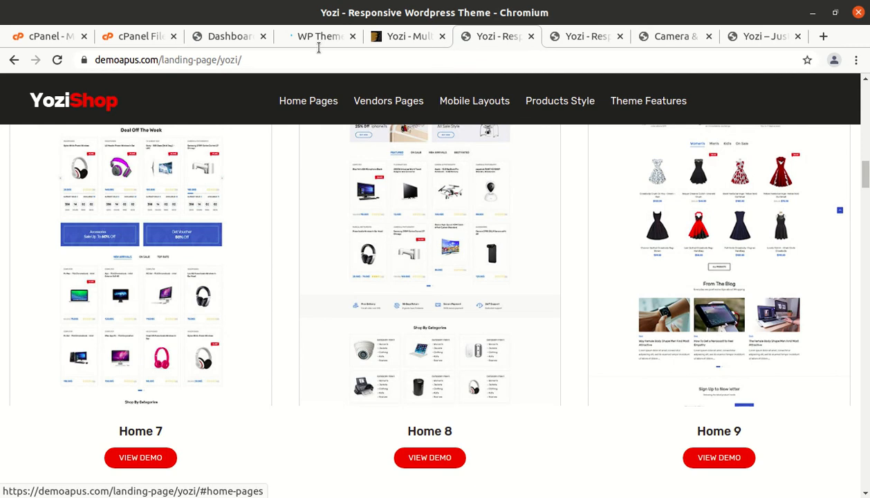
left_click(318, 39)
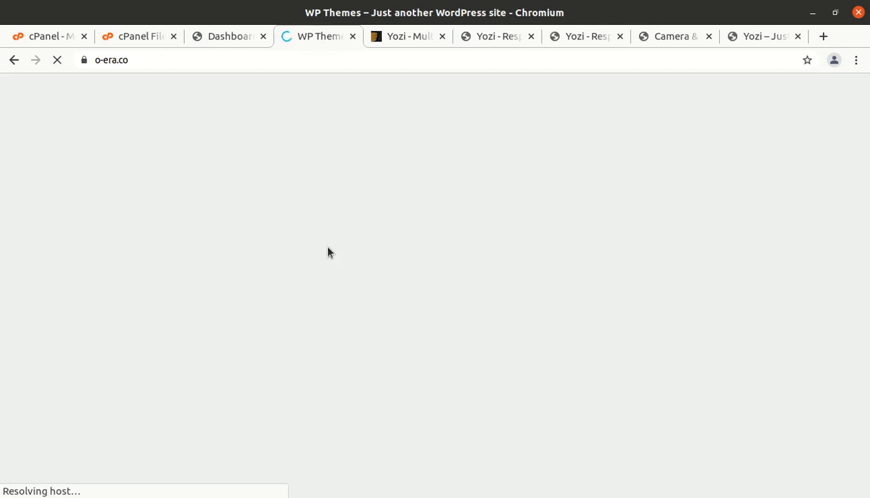